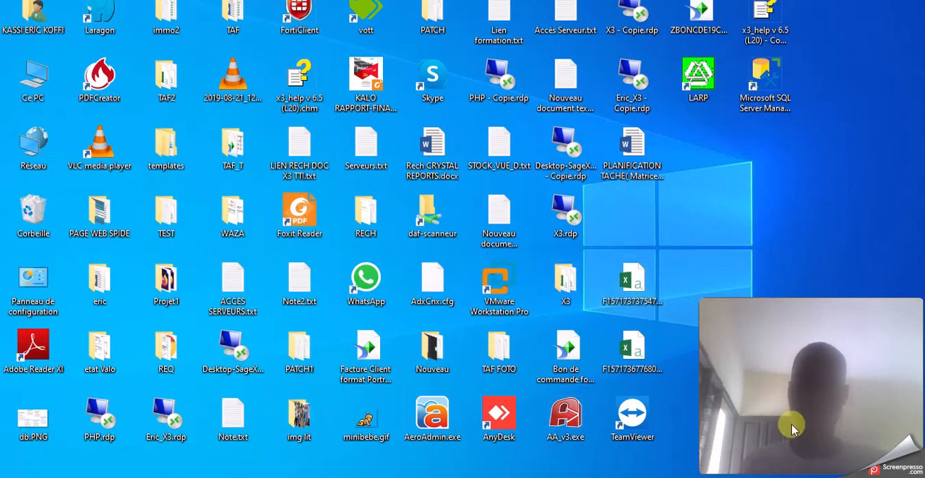
Switch to Sage ERP X3 and collapse the Paramétrage branch in the navigator
{"action": "mouse_move", "coordinate": [721, 462]}
{"action": "left_click", "coordinate": [708, 442]}
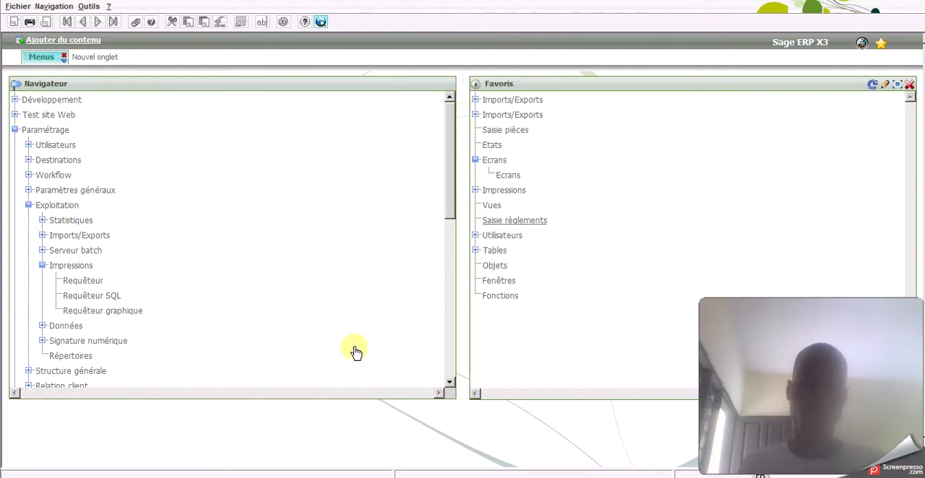
{"action": "left_click", "coordinate": [17, 131]}
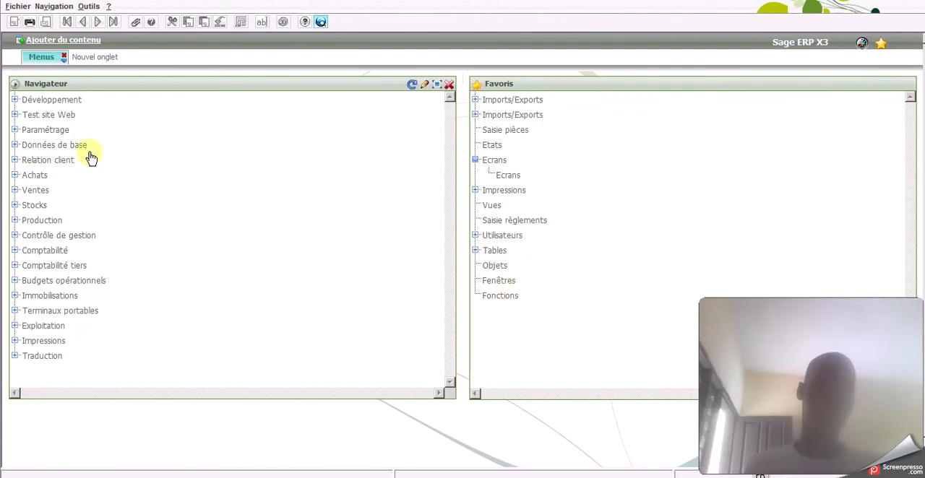
Add the Données de base menu to the favourites and delete that favourite again
{"action": "left_click", "coordinate": [46, 147]}
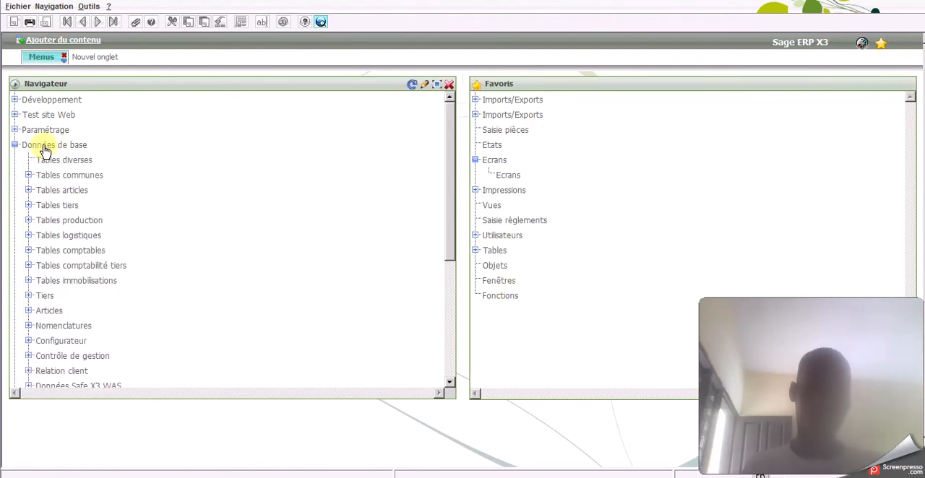
{"action": "right_click", "coordinate": [46, 152]}
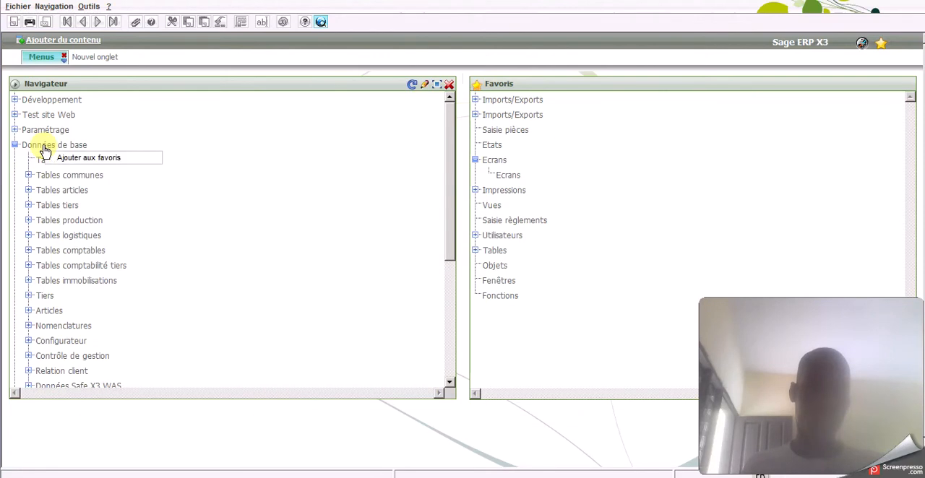
{"action": "left_click", "coordinate": [85, 159]}
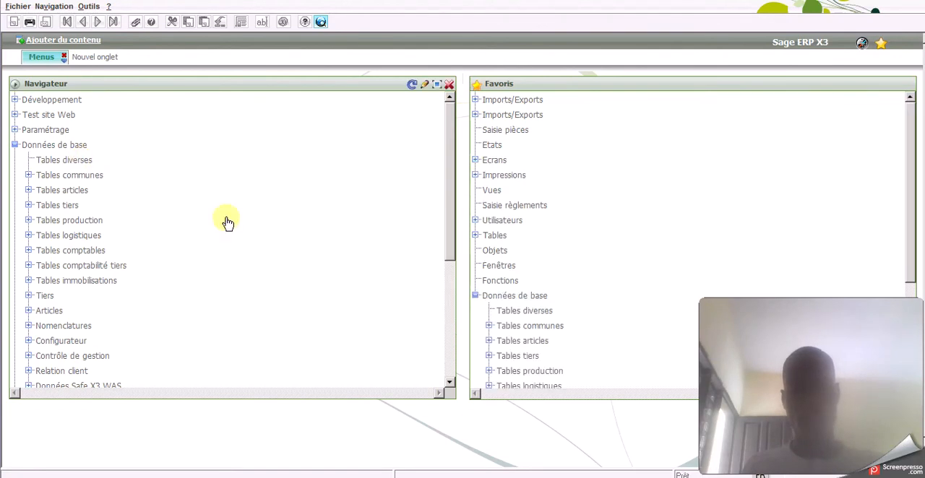
{"action": "right_click", "coordinate": [510, 299]}
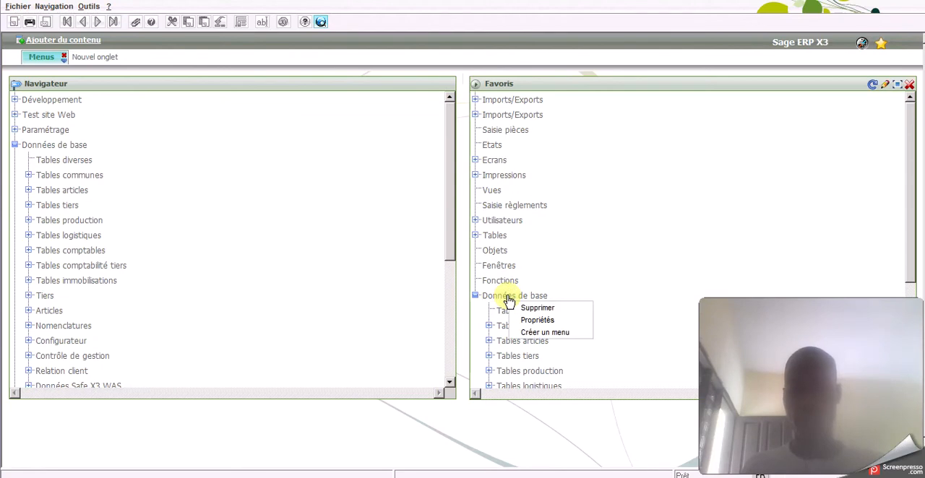
{"action": "left_click", "coordinate": [523, 308]}
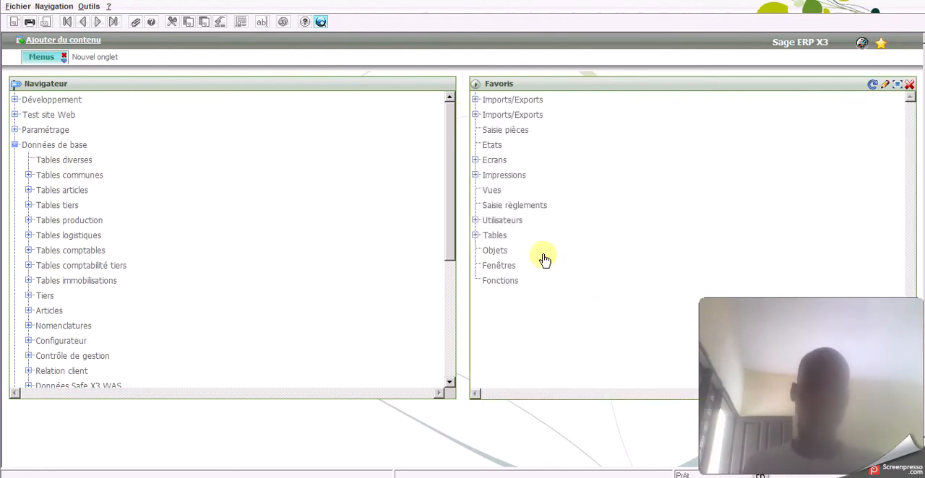
Open the Requêteur function under Paramétrage, Exploitation, Impressions
{"action": "left_click", "coordinate": [14, 146]}
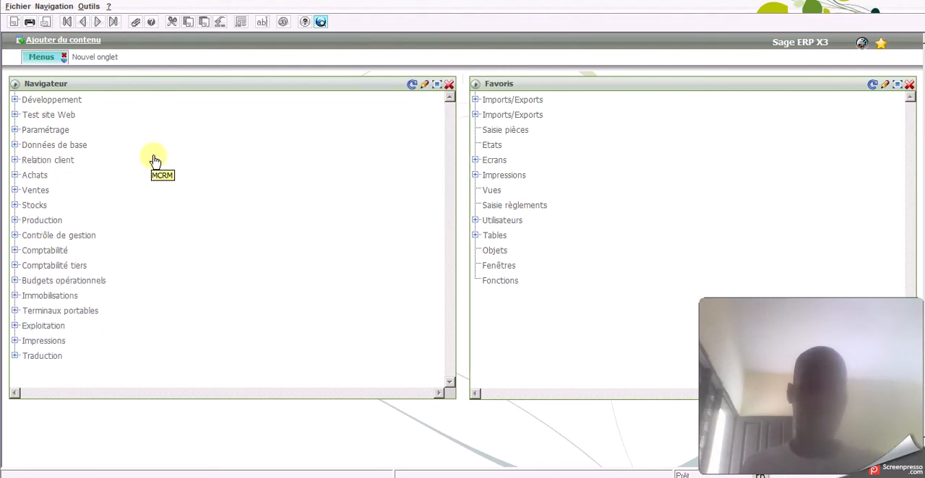
{"action": "left_click", "coordinate": [15, 132]}
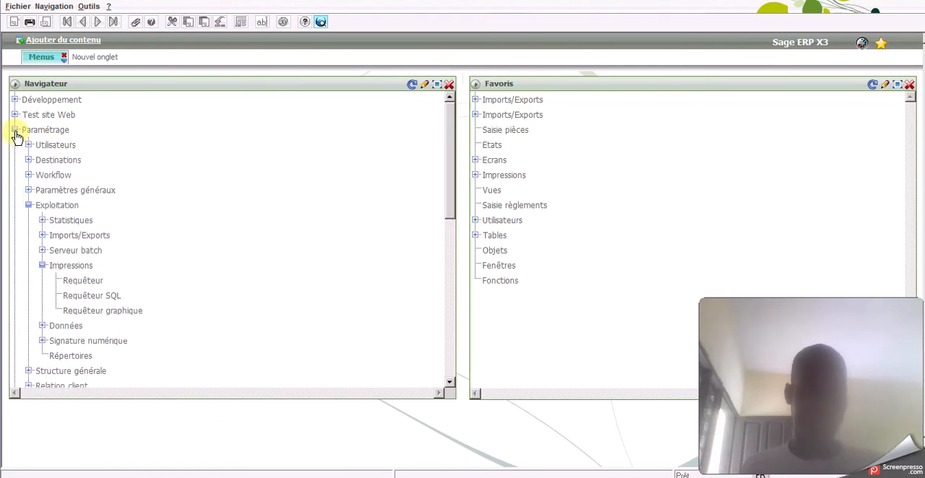
{"action": "left_click", "coordinate": [40, 265]}
{"action": "left_click", "coordinate": [28, 206]}
{"action": "left_click", "coordinate": [29, 207]}
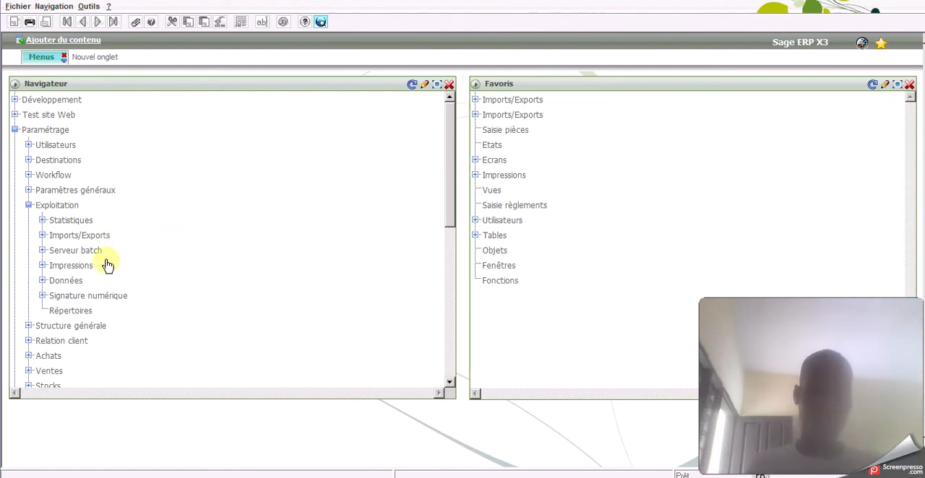
{"action": "left_click", "coordinate": [42, 265]}
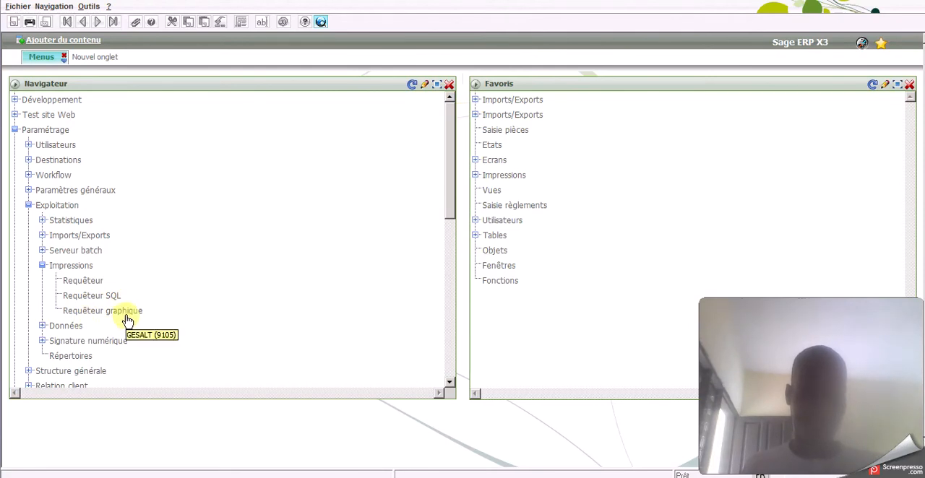
{"action": "left_click", "coordinate": [82, 287]}
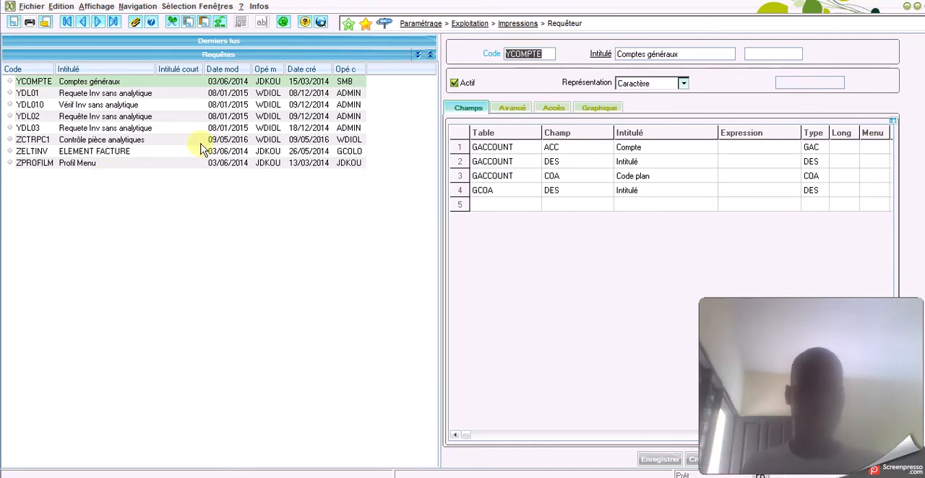
Start a new query record with the code YRQT1
{"action": "left_click", "coordinate": [14, 28]}
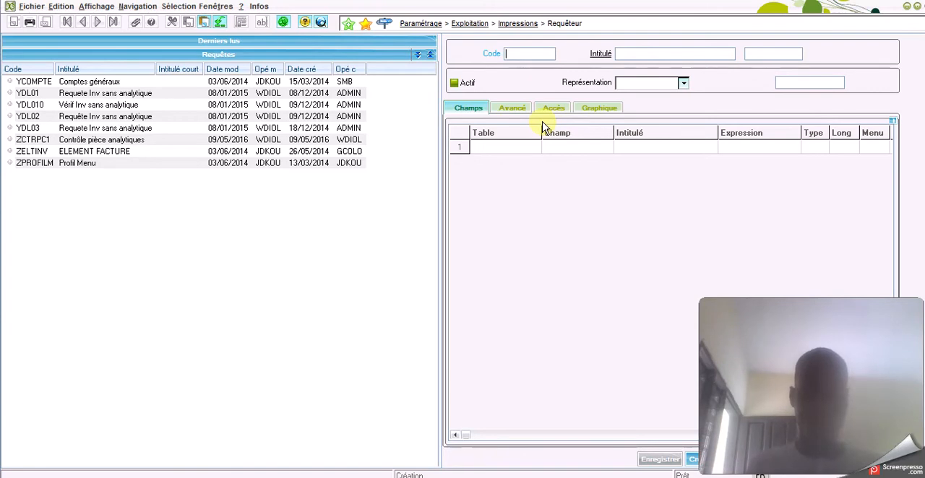
{"action": "type", "text": "YRO"}
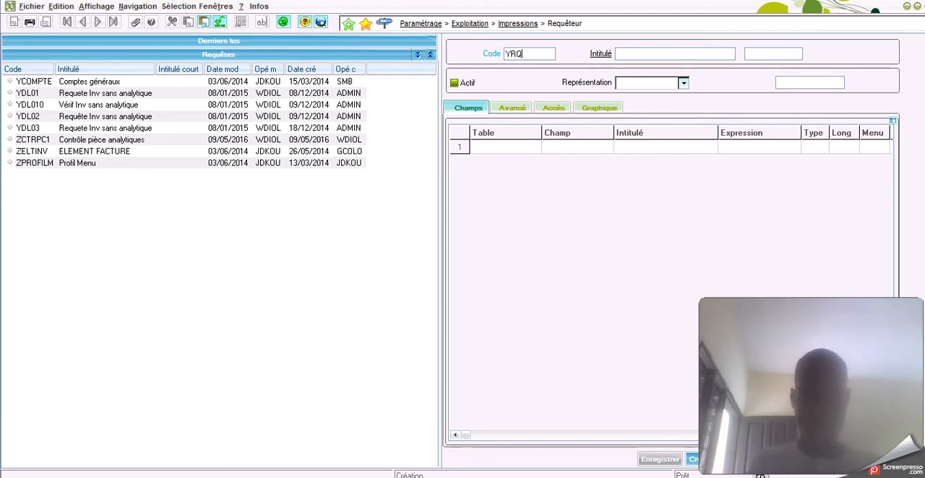
{"action": "type", "text": "T1"}
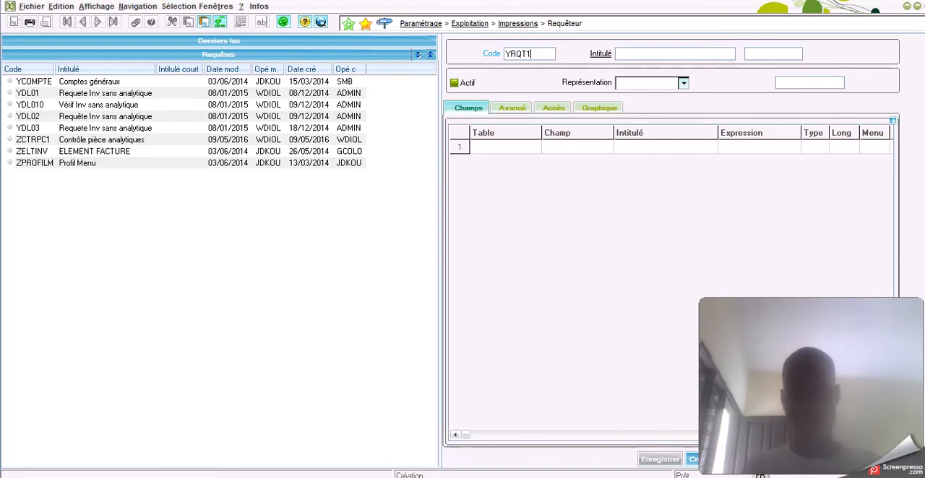
{"action": "key", "text": "Tab"}
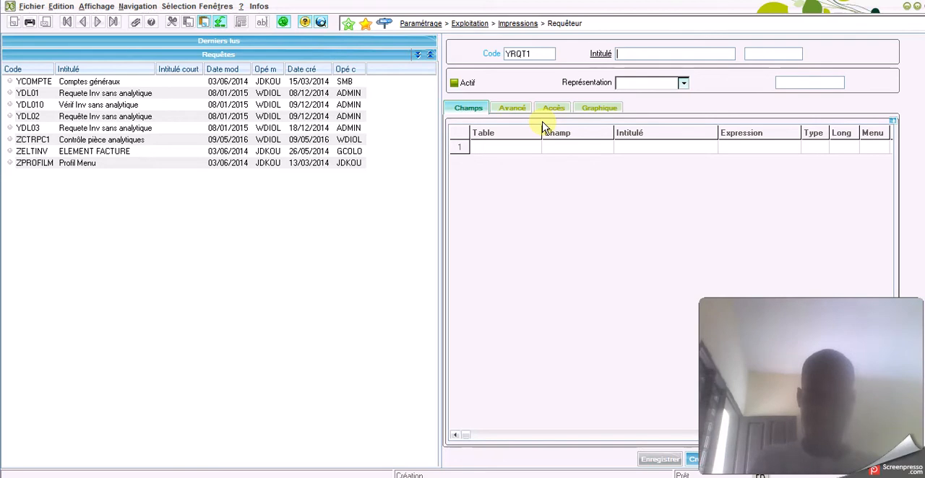
Title the query "Liste Commandes achats" and mark it as active
{"action": "type", "text": "C"}
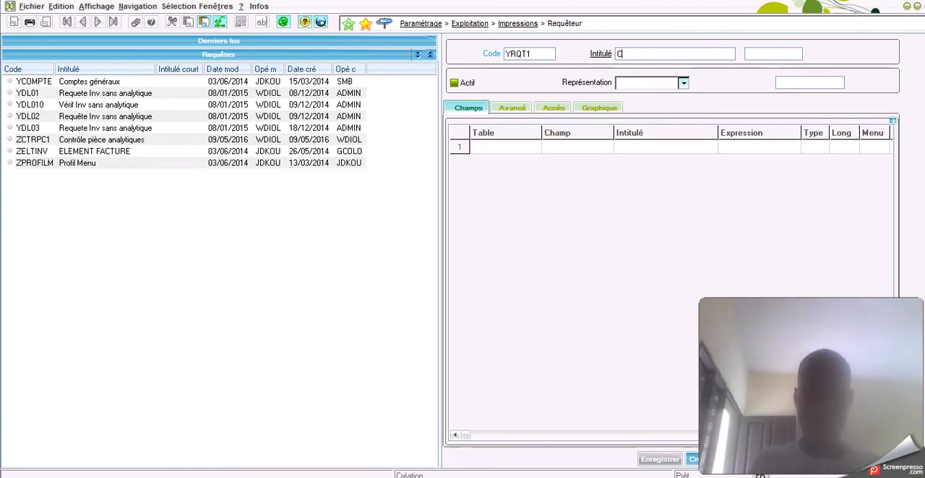
{"action": "type", "text": "omme"}
{"action": "type", "text": "ndes "}
{"action": "type", "text": "ach"}
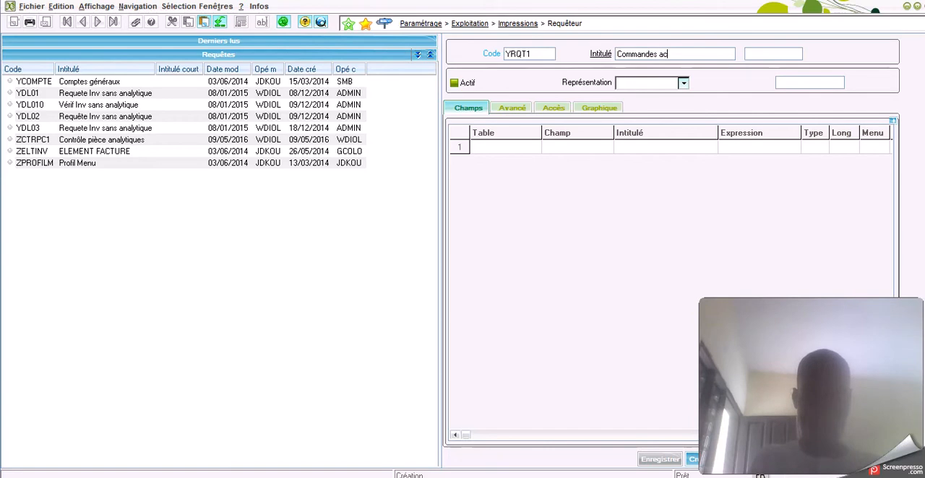
{"action": "key", "text": "BackSpace"}
{"action": "type", "text": "ats"}
{"action": "key", "text": "BackSpace"}
{"action": "key", "text": "BackSpace"}
{"action": "key", "text": "BackSpace"}
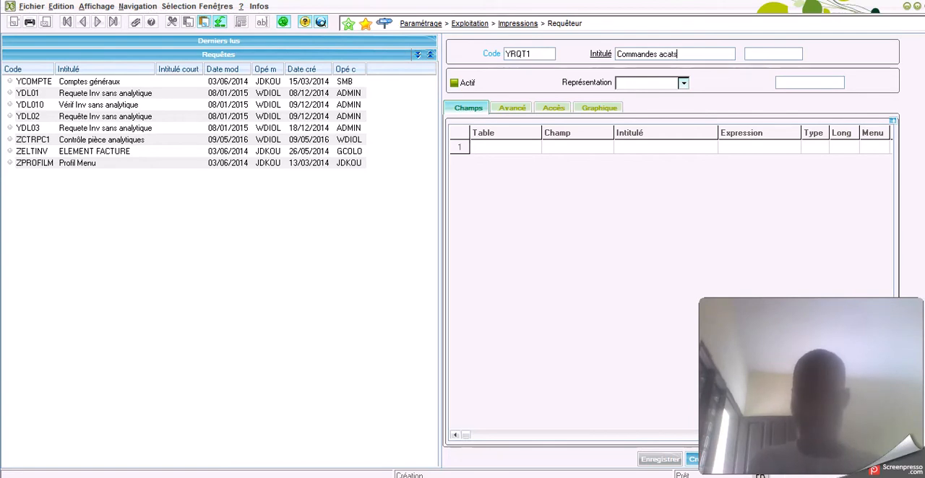
{"action": "type", "text": "hats"}
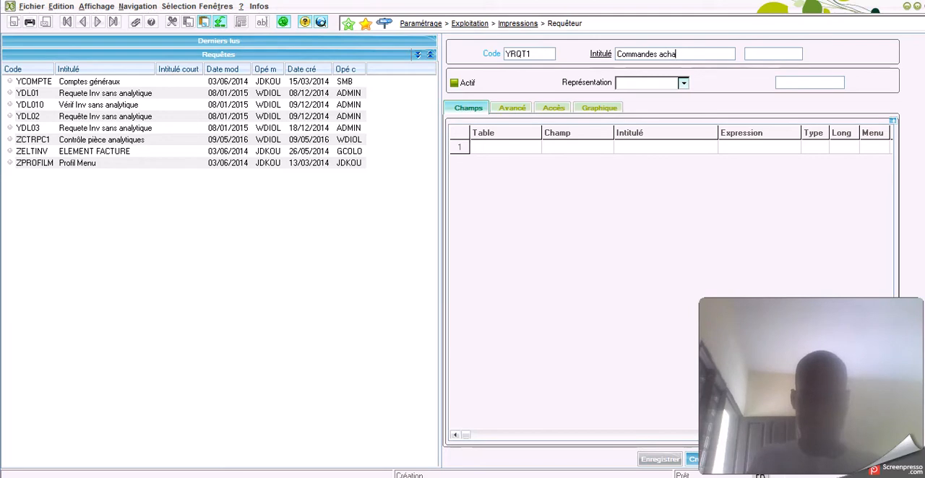
{"action": "key", "text": "Left"}
{"action": "key", "text": "Left"}
{"action": "key", "text": "Left"}
{"action": "key", "text": "Left"}
{"action": "key", "text": "Left"}
{"action": "key", "text": "Left"}
{"action": "key", "text": "Left"}
{"action": "key", "text": "Left"}
{"action": "key", "text": "Left"}
{"action": "key", "text": "Left"}
{"action": "key", "text": "Left"}
{"action": "key", "text": "Left"}
{"action": "key", "text": "Left"}
{"action": "key", "text": "Left"}
{"action": "key", "text": "Left"}
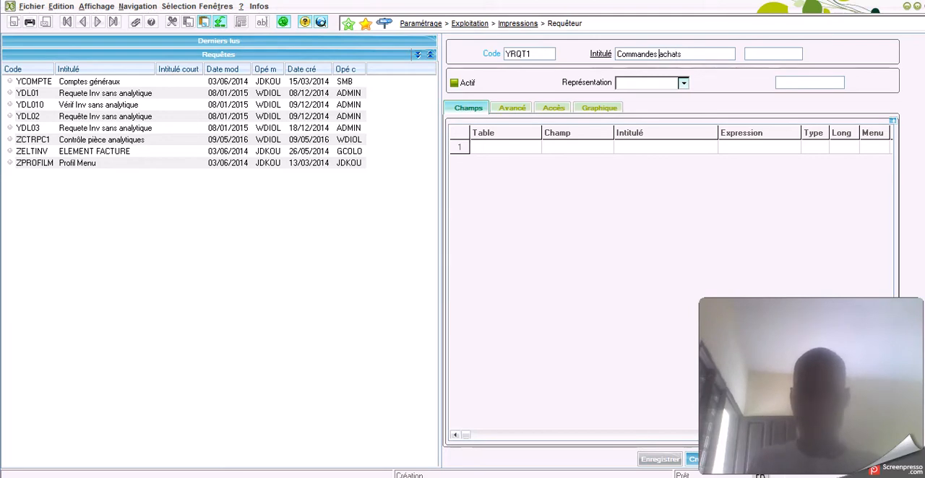
{"action": "type", "text": "Liste"}
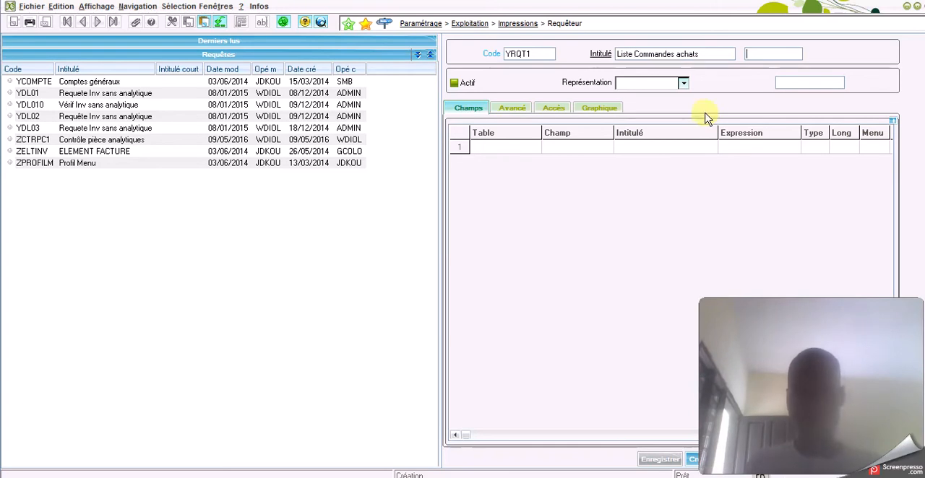
{"action": "left_click", "coordinate": [763, 55]}
{"action": "left_click", "coordinate": [455, 84]}
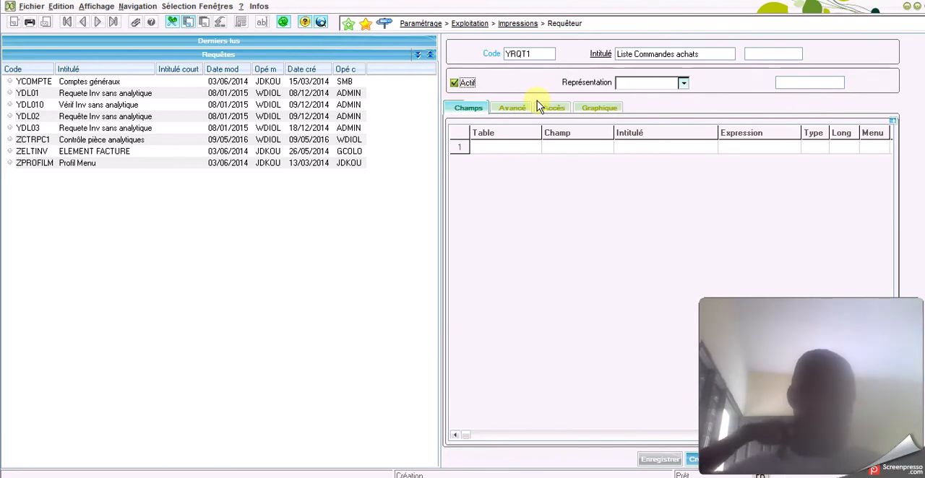
{"action": "left_click", "coordinate": [508, 148]}
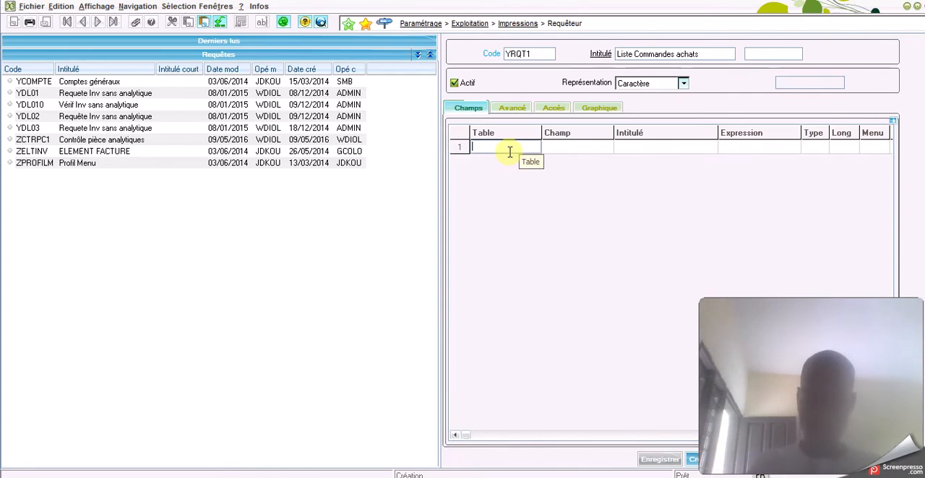
{"action": "key", "text": "F12"}
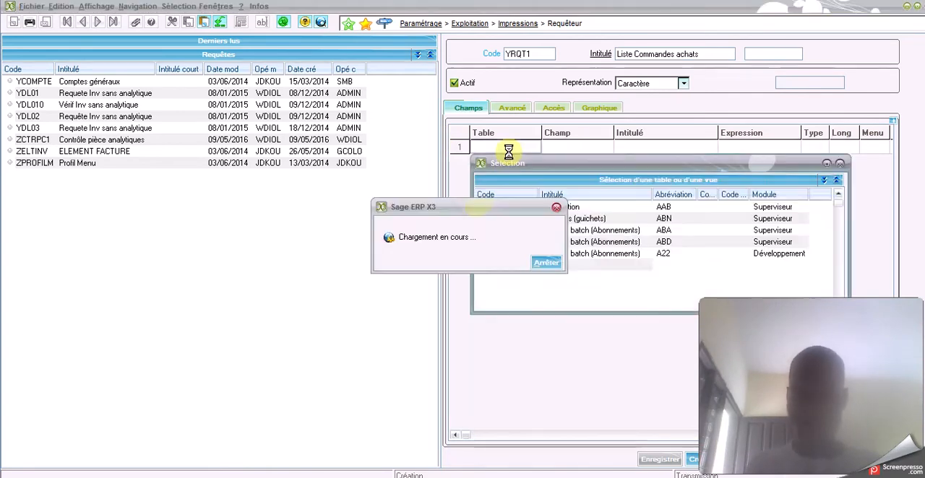
{"action": "left_click", "coordinate": [840, 163]}
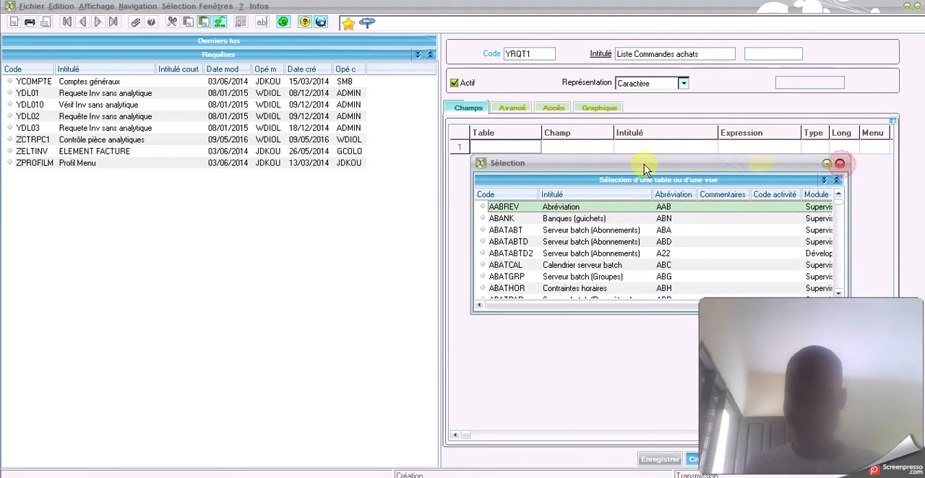
Filter the table selection by the code porder* and choose PORDER (Commandes d'achat) as the table of the first field line
{"action": "right_click", "coordinate": [496, 146]}
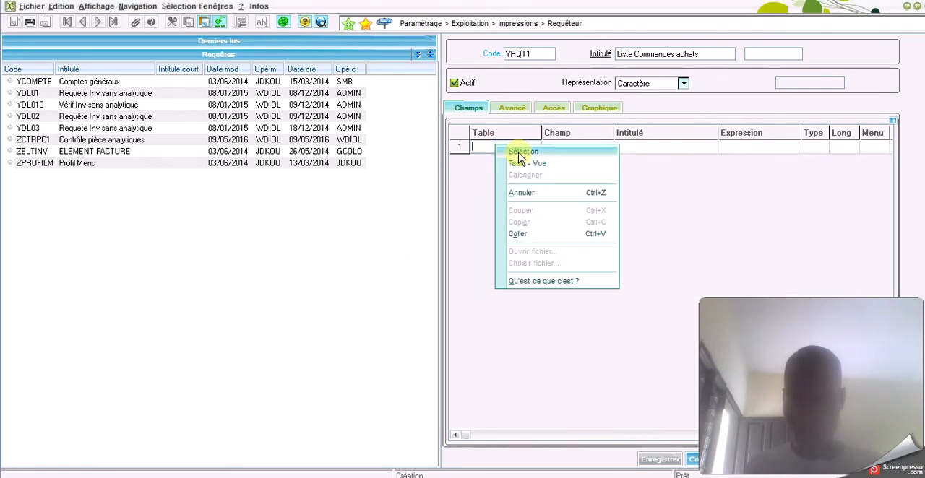
{"action": "left_click", "coordinate": [520, 153]}
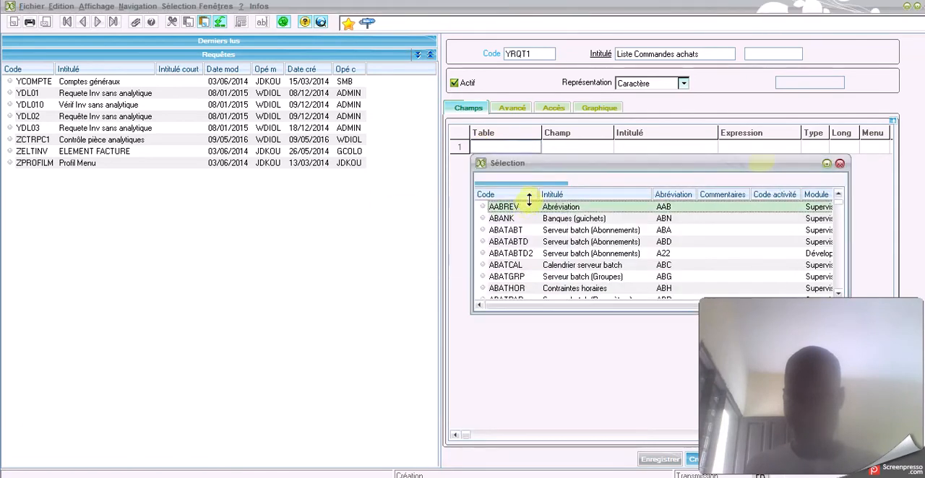
{"action": "left_click", "coordinate": [602, 219]}
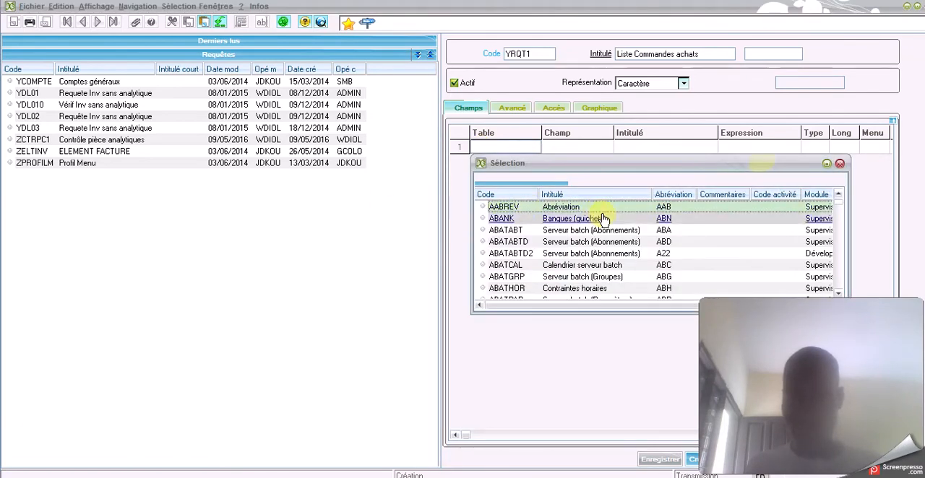
{"action": "right_click", "coordinate": [514, 199]}
{"action": "left_click", "coordinate": [533, 205]}
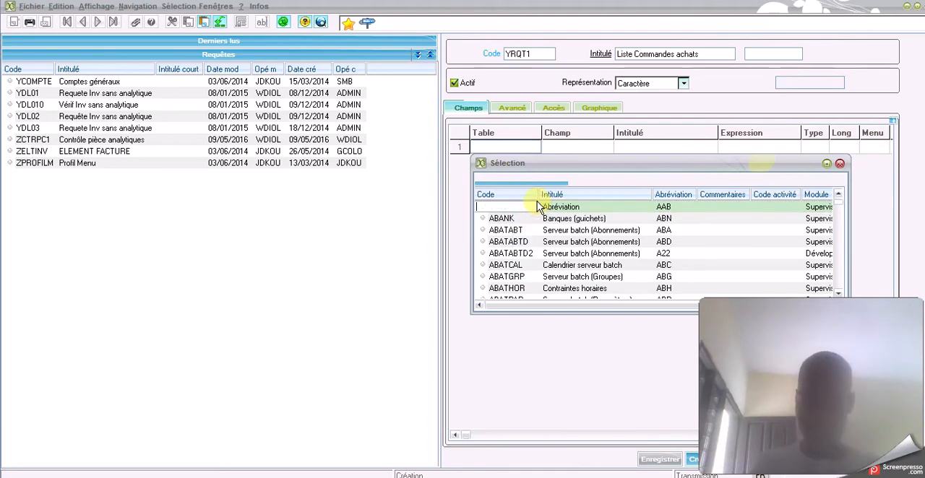
{"action": "type", "text": "pc"}
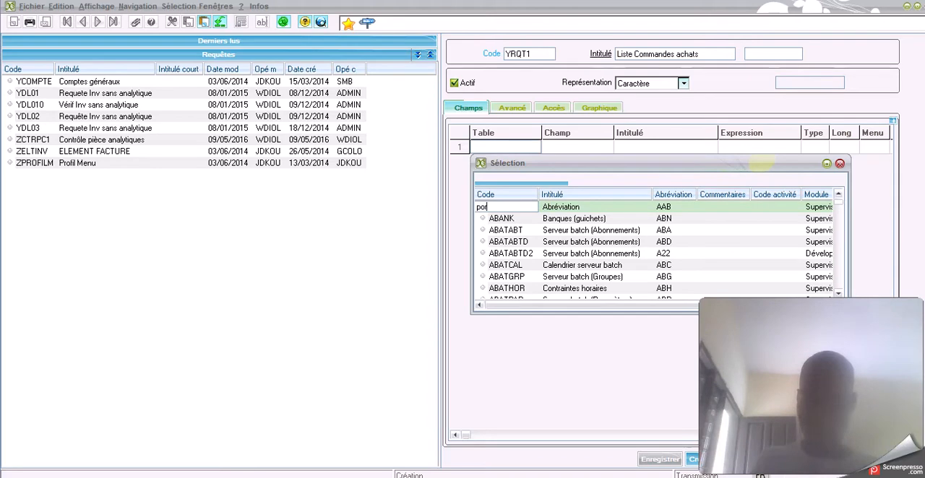
{"action": "type", "text": "r"}
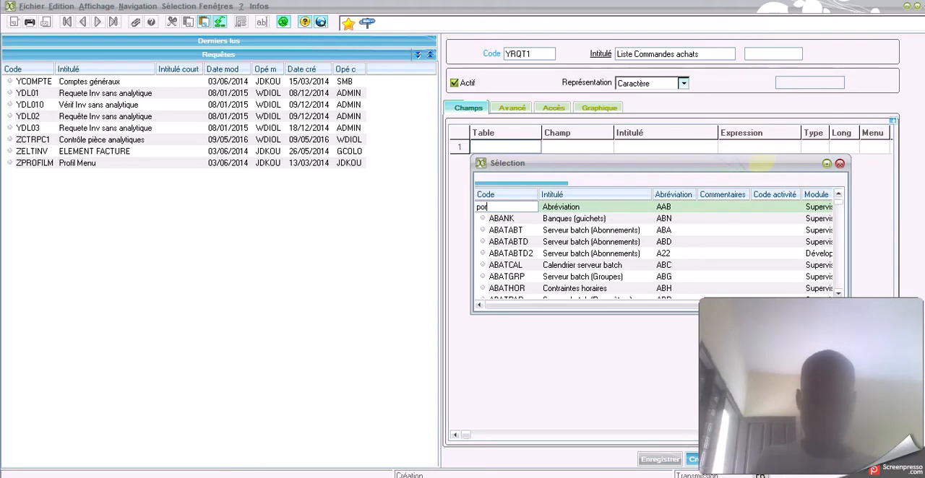
{"action": "type", "text": "der"}
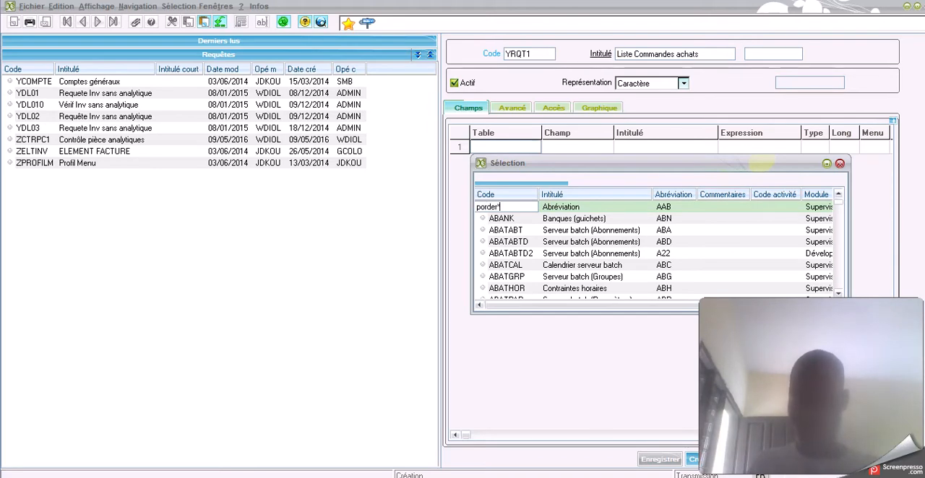
{"action": "key", "text": "Return"}
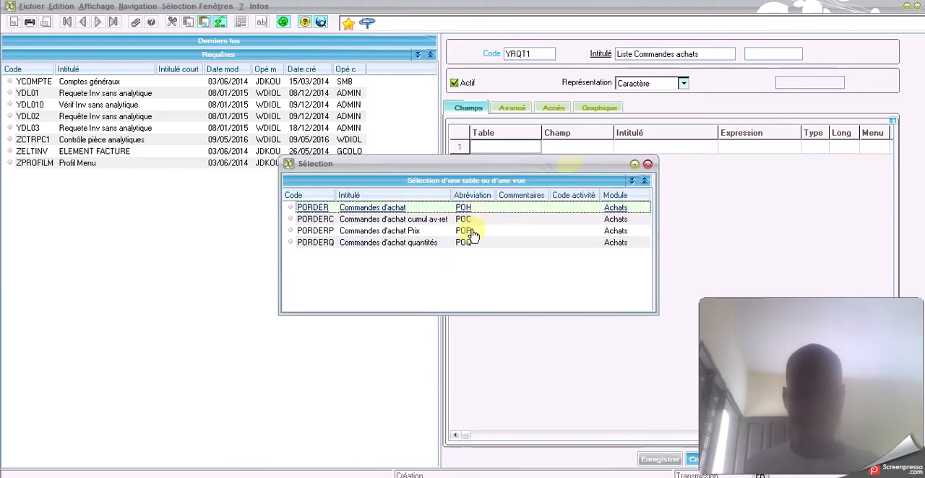
{"action": "double_click", "coordinate": [358, 209]}
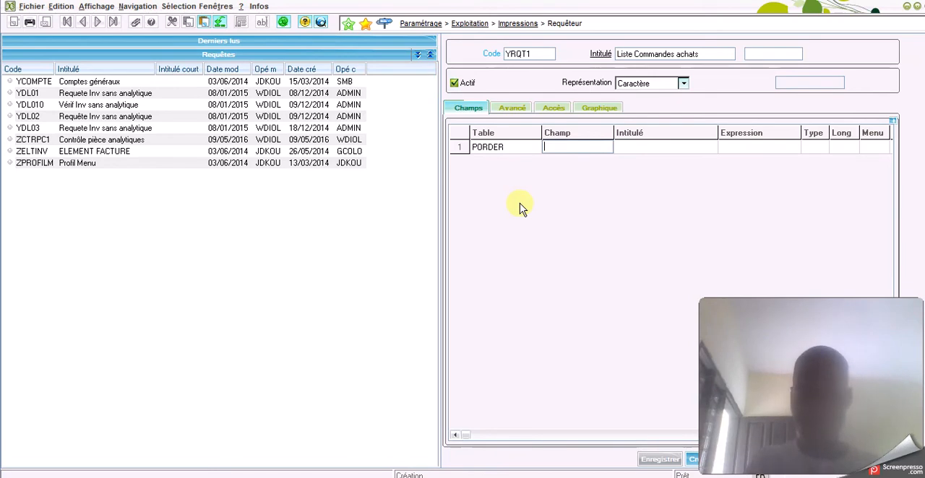
Filter the PORDER field selection by the description *comma* and choose POHNUM (No commande) as the field of line 1
{"action": "key", "text": "F12"}
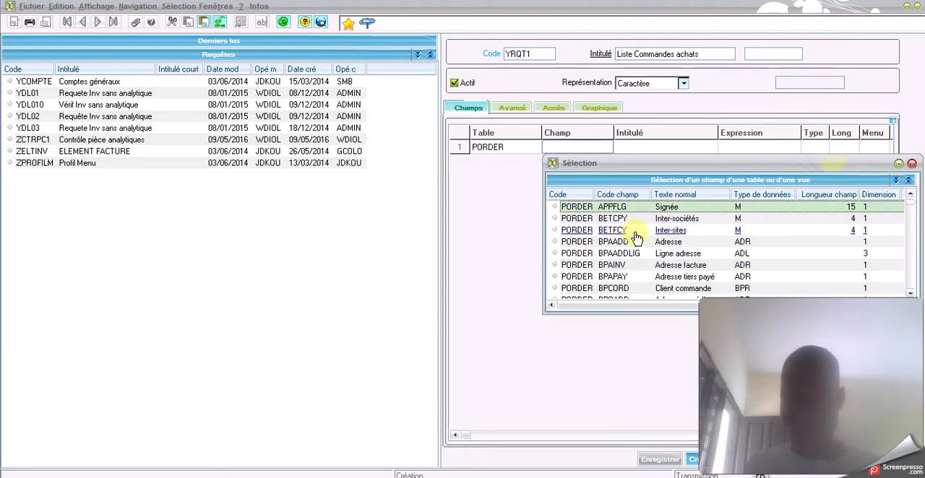
{"action": "scroll", "coordinate": [637, 237], "scroll_direction": "down", "scroll_amount": 1}
{"action": "scroll", "coordinate": [636, 237], "scroll_direction": "down", "scroll_amount": 2}
{"action": "scroll", "coordinate": [637, 237], "scroll_direction": "down", "scroll_amount": 3}
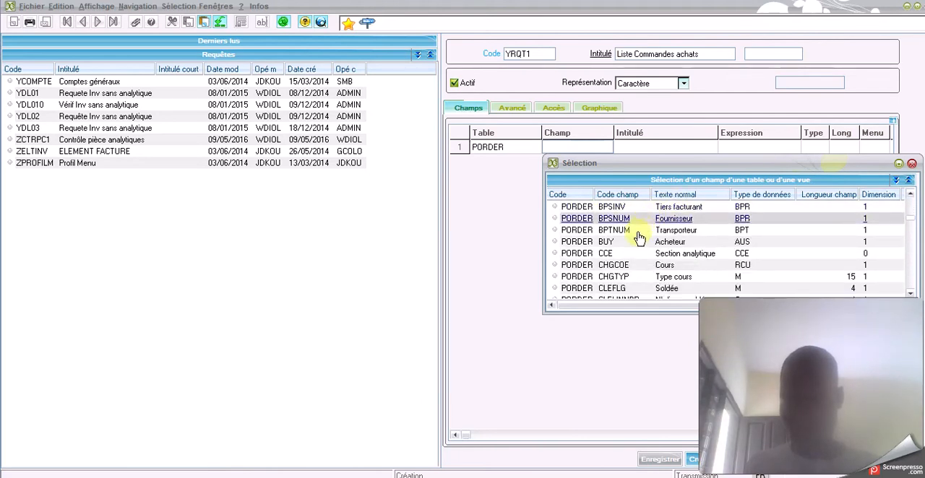
{"action": "right_click", "coordinate": [670, 197]}
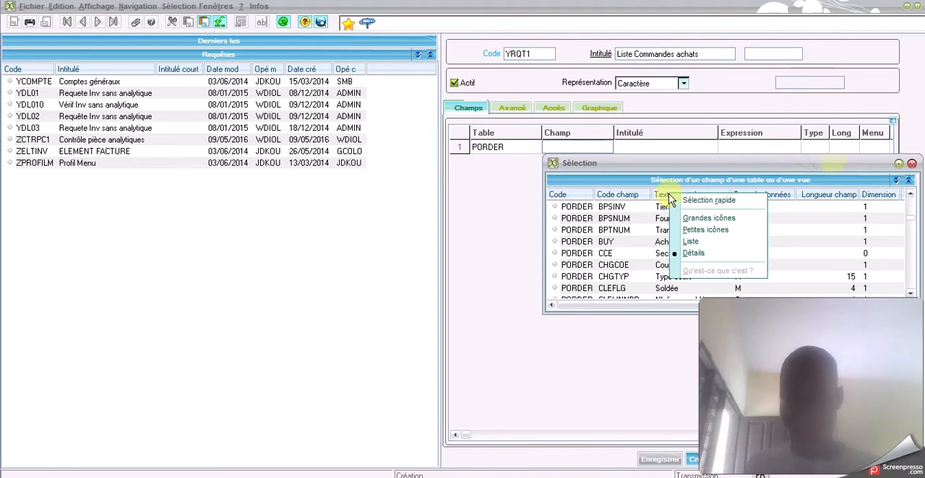
{"action": "left_click", "coordinate": [705, 201]}
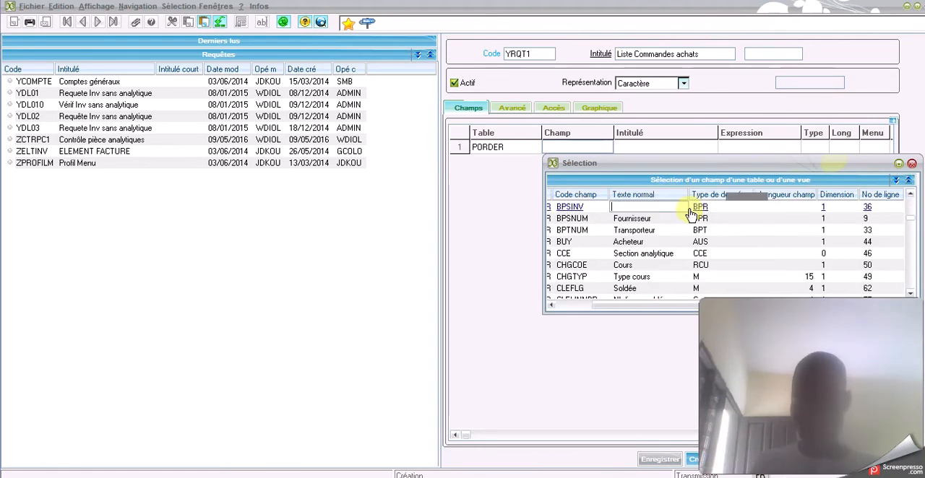
{"action": "type", "text": "*"}
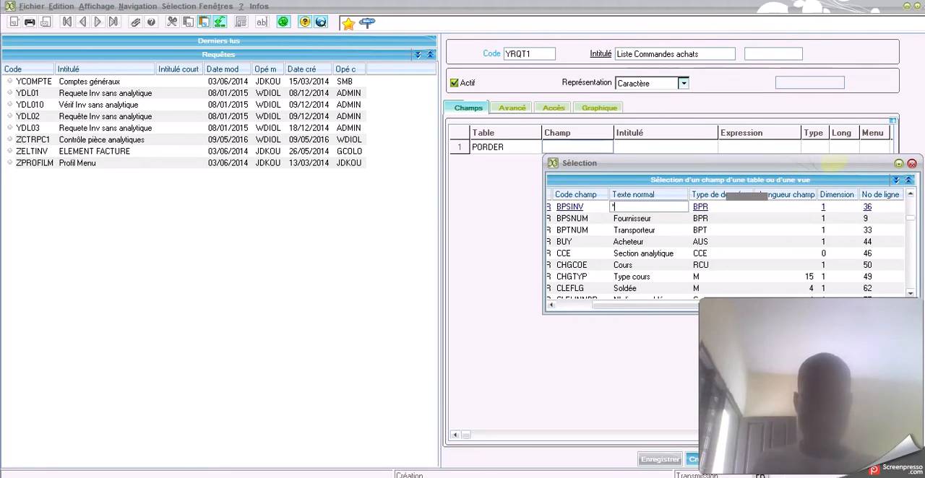
{"action": "type", "text": "comma*"}
{"action": "key", "text": "Return"}
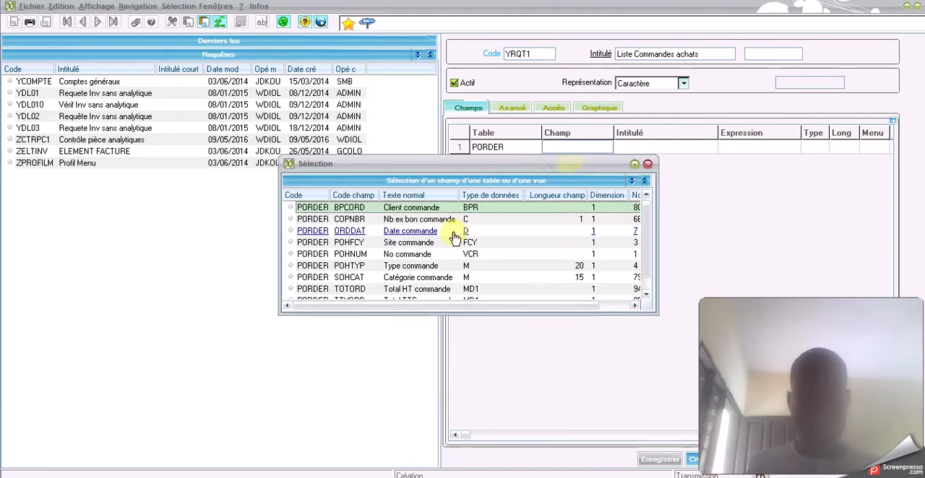
{"action": "double_click", "coordinate": [311, 254]}
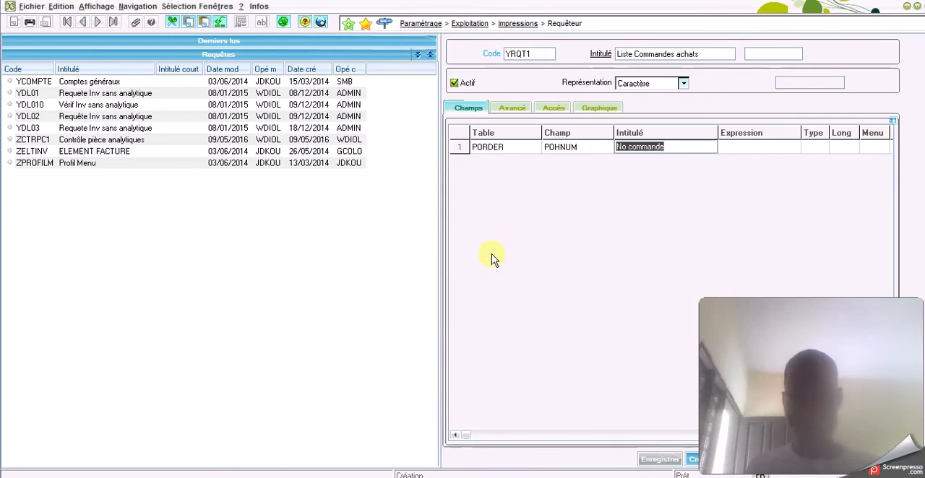
Complete line 1 with Borne Non saisie, Tri Non, Niveau 1 and Tunnel Non, and keep PORDER as the table of line 2
{"action": "key", "text": "Tab"}
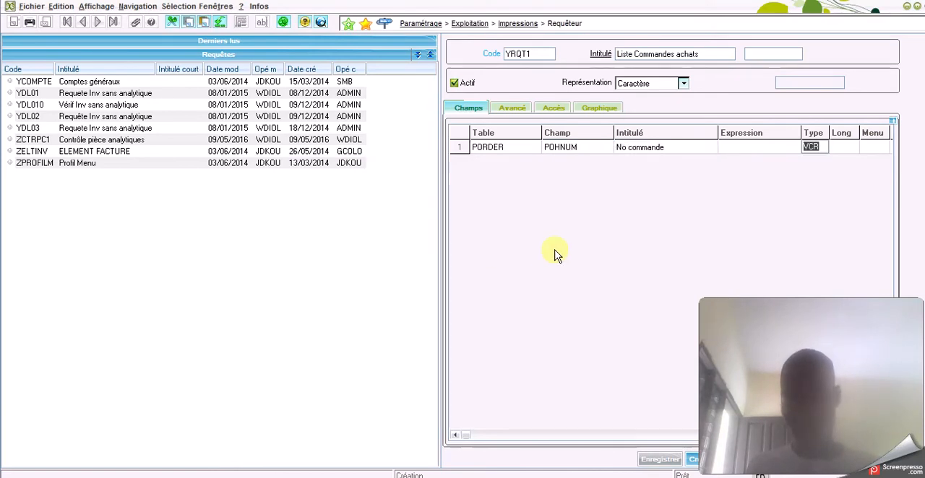
{"action": "key", "text": "Tab"}
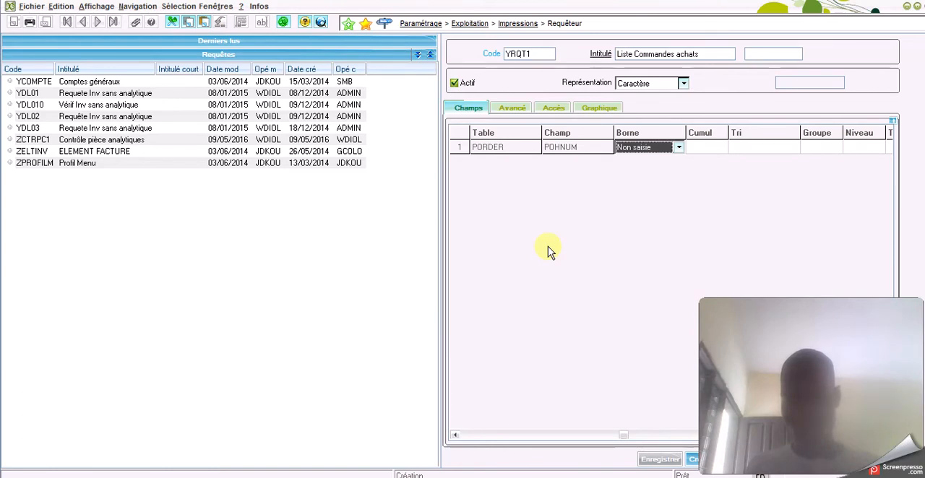
{"action": "key", "text": "Tab"}
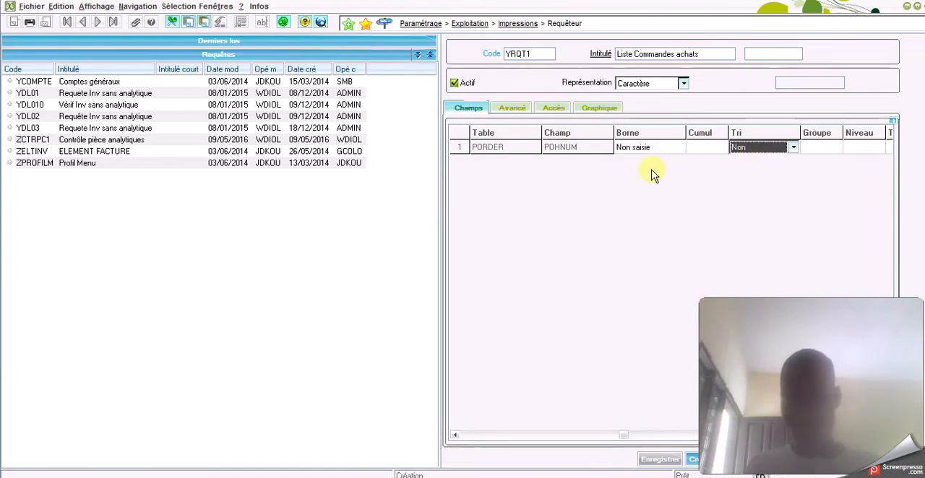
{"action": "key", "text": "Tab"}
{"action": "key", "text": "Tab"}
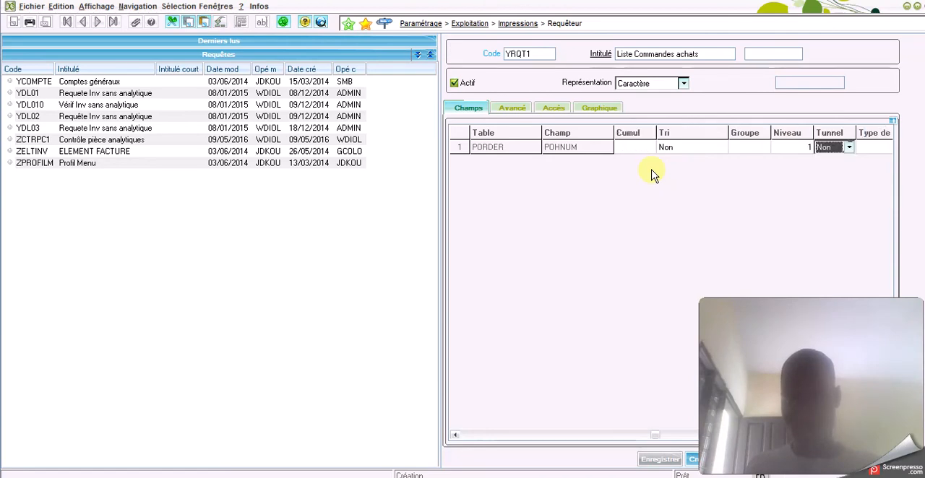
{"action": "key", "text": "Tab"}
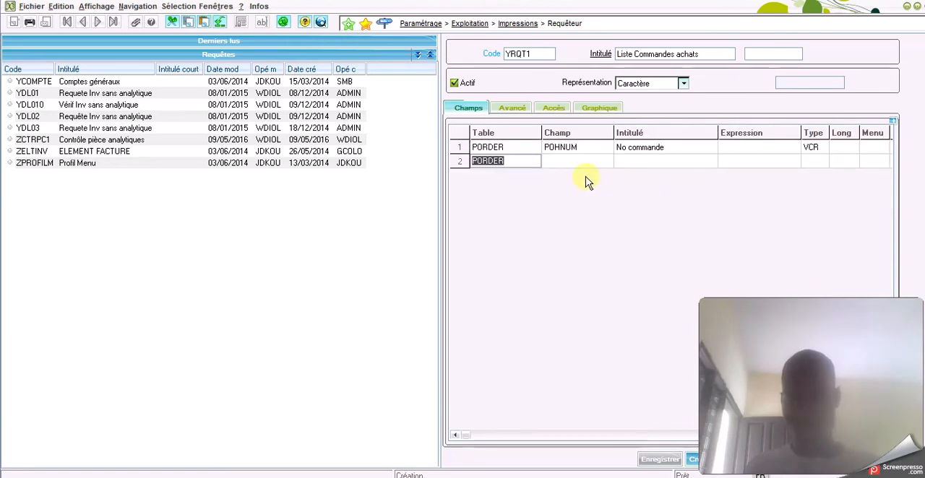
{"action": "key", "text": "Tab"}
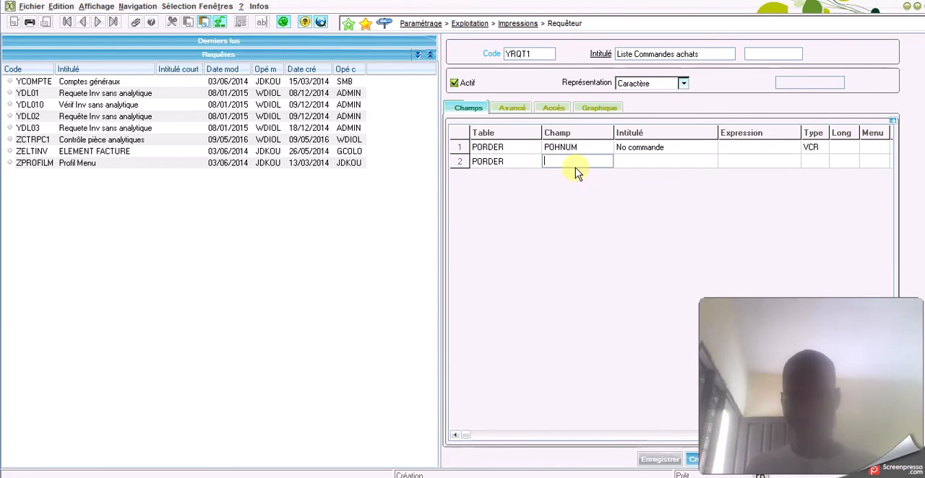
Try to filter the field selection for line 2 by the description *forniss*
{"action": "key", "text": "F12"}
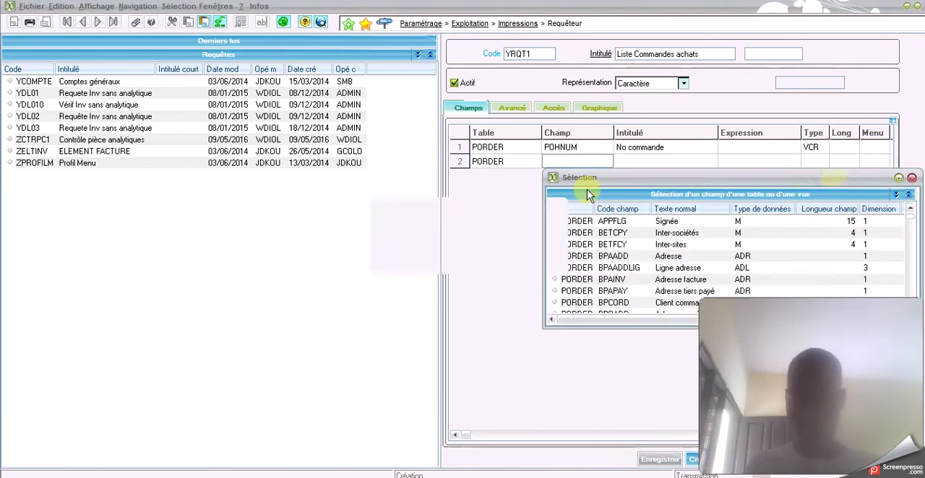
{"action": "right_click", "coordinate": [615, 211]}
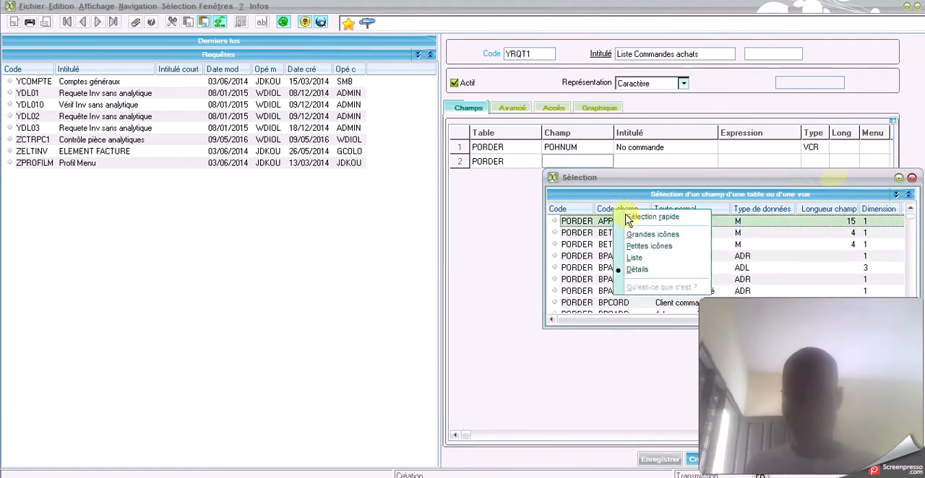
{"action": "left_click", "coordinate": [728, 234]}
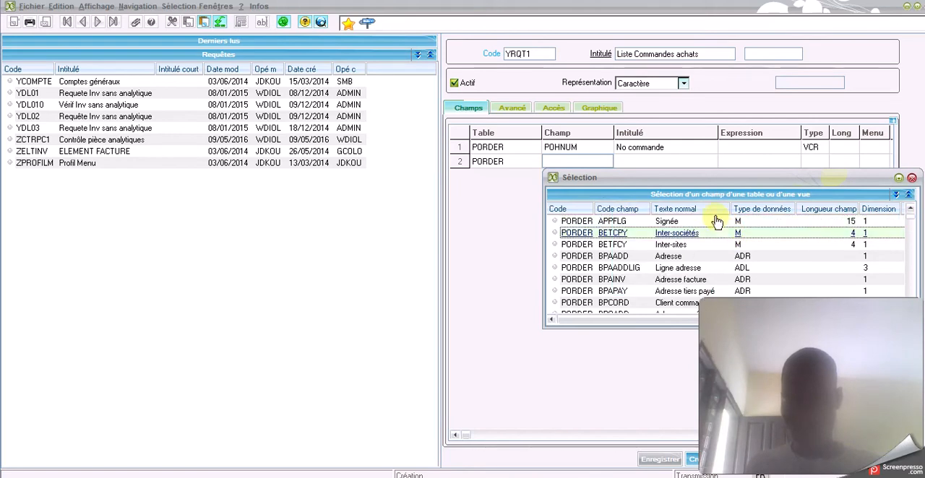
{"action": "right_click", "coordinate": [706, 214]}
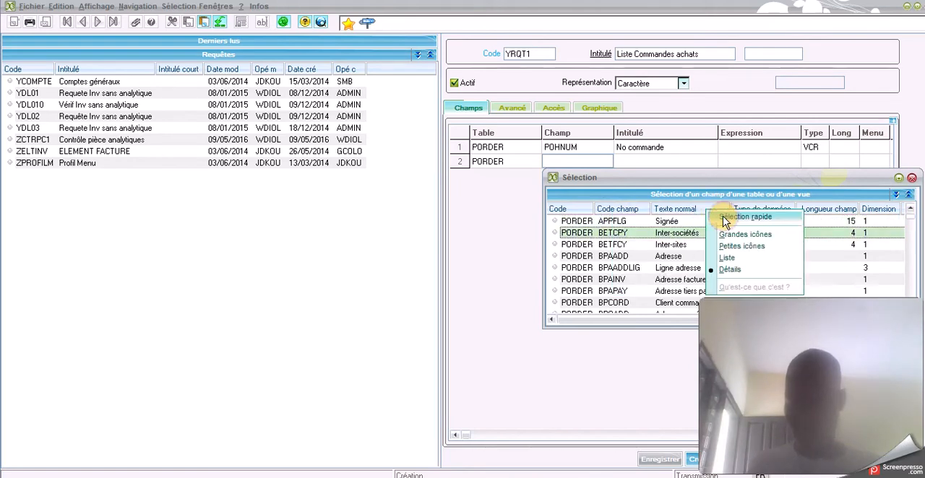
{"action": "left_click", "coordinate": [723, 218]}
{"action": "type", "text": "*forn"}
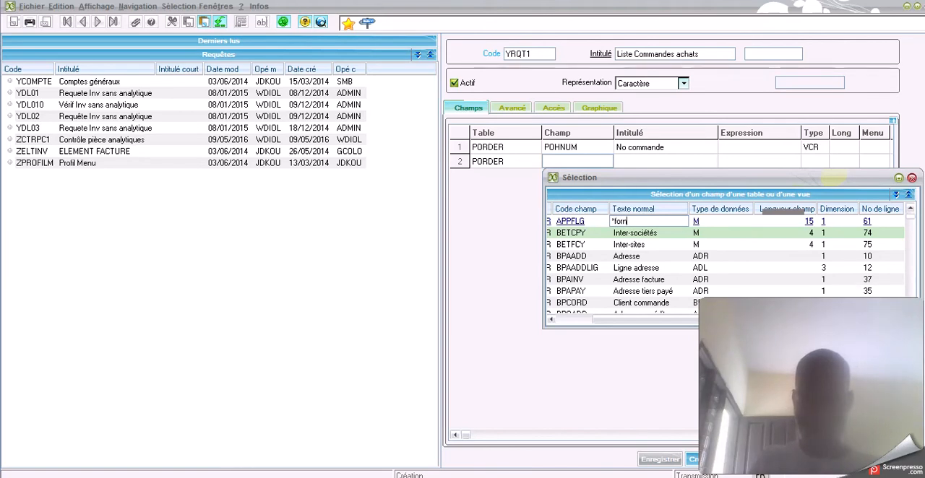
{"action": "type", "text": "iss*"}
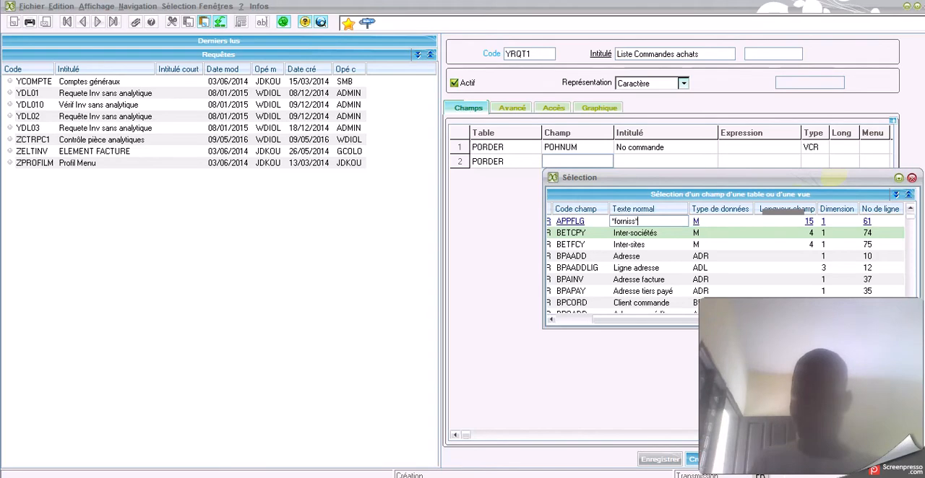
{"action": "key", "text": "Return"}
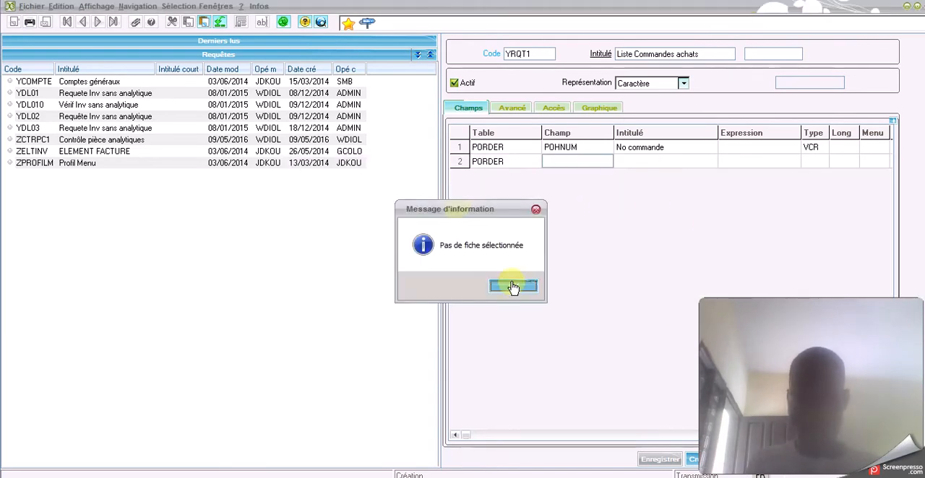
{"action": "key", "text": "Return"}
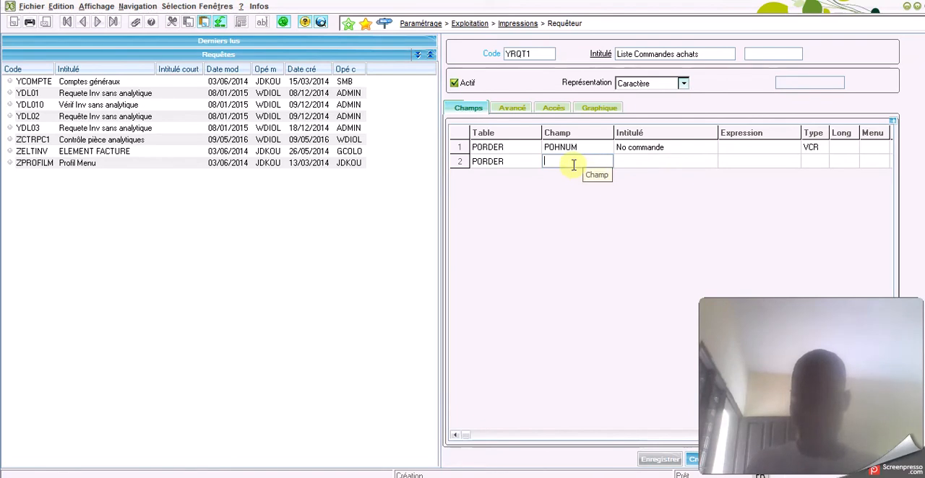
Filter the field selection by the description *fourn* and choose BPSNUM (Fournisseur) as the field of line 2
{"action": "key", "text": "F12"}
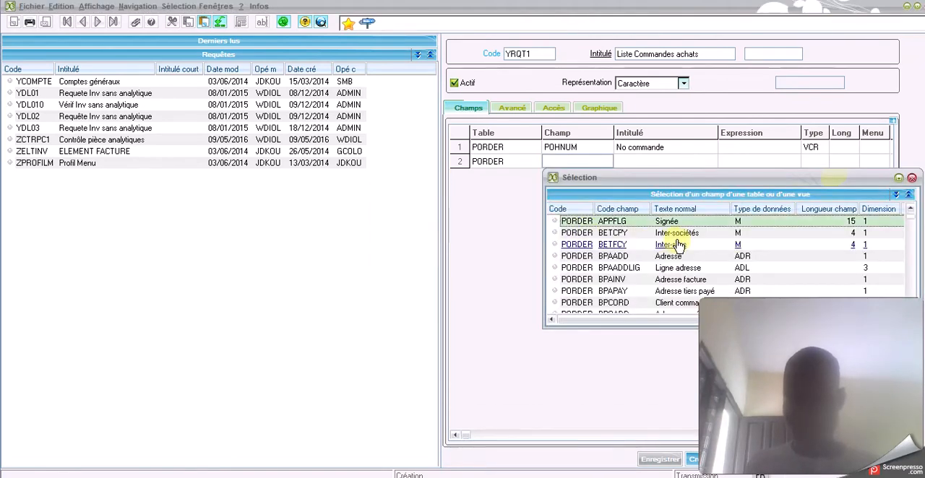
{"action": "scroll", "coordinate": [678, 246], "scroll_direction": "down", "scroll_amount": 3}
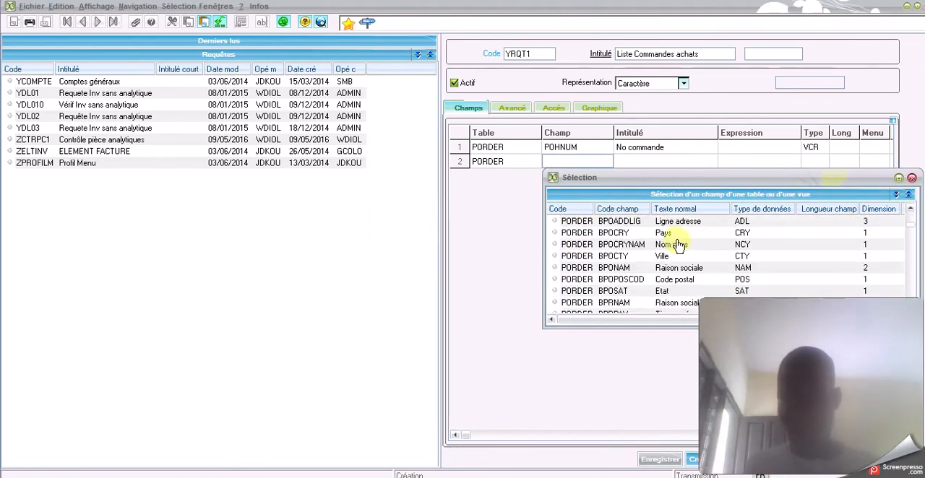
{"action": "right_click", "coordinate": [680, 210]}
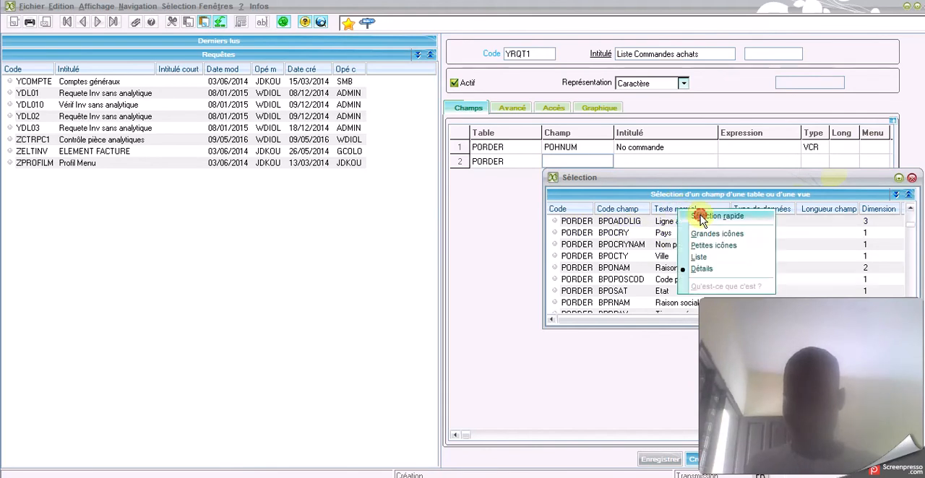
{"action": "left_click", "coordinate": [701, 217]}
{"action": "type", "text": "*fou"}
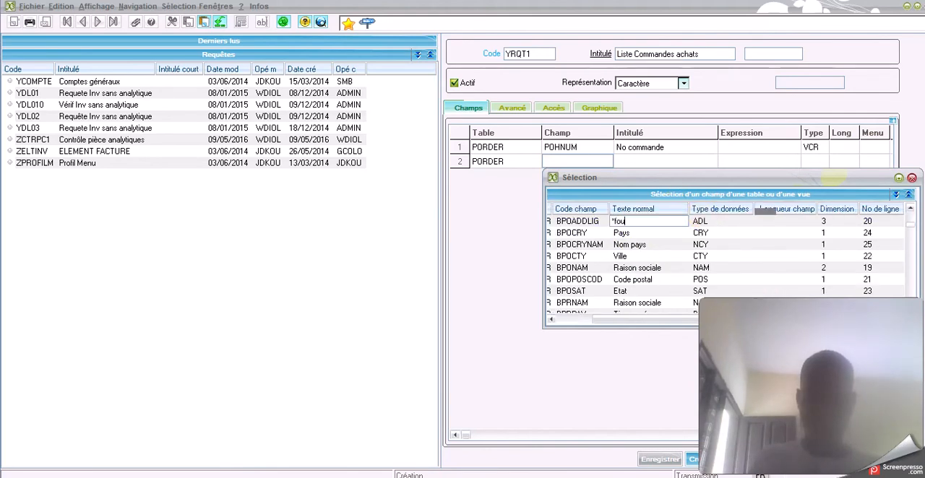
{"action": "type", "text": "rn"}
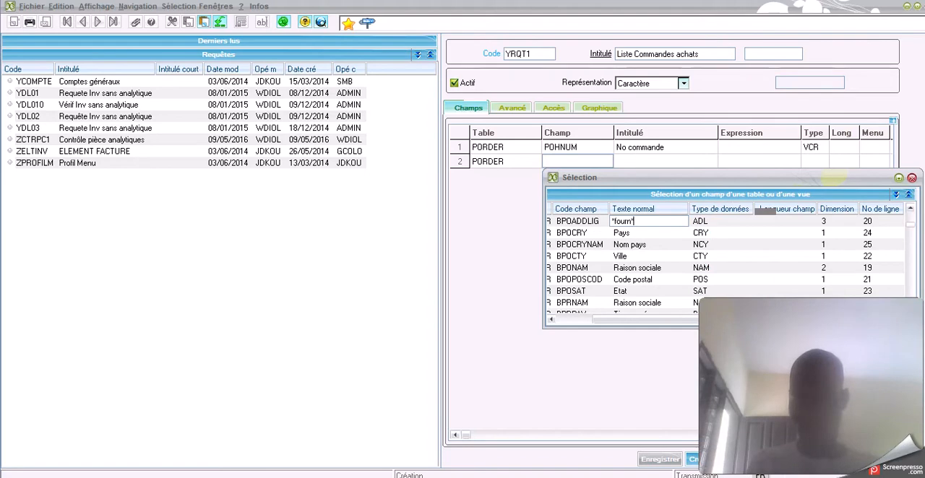
{"action": "key", "text": "Return"}
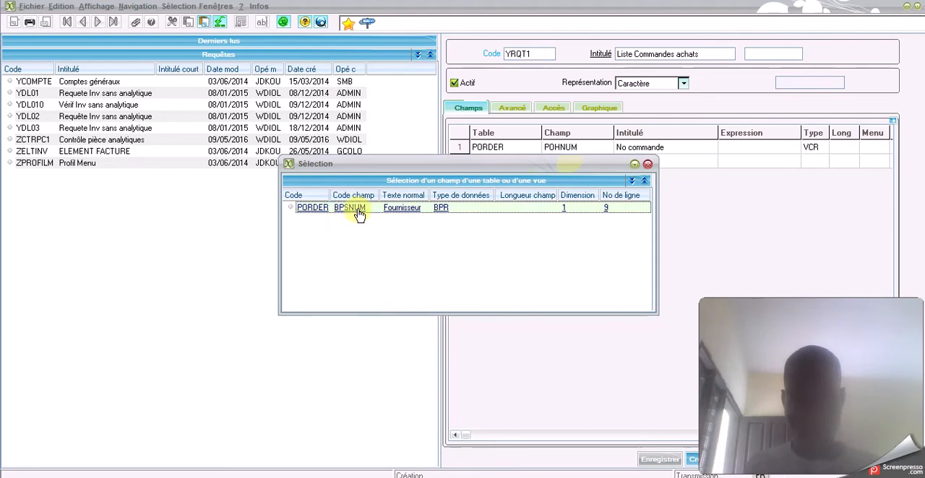
{"action": "left_click", "coordinate": [359, 214]}
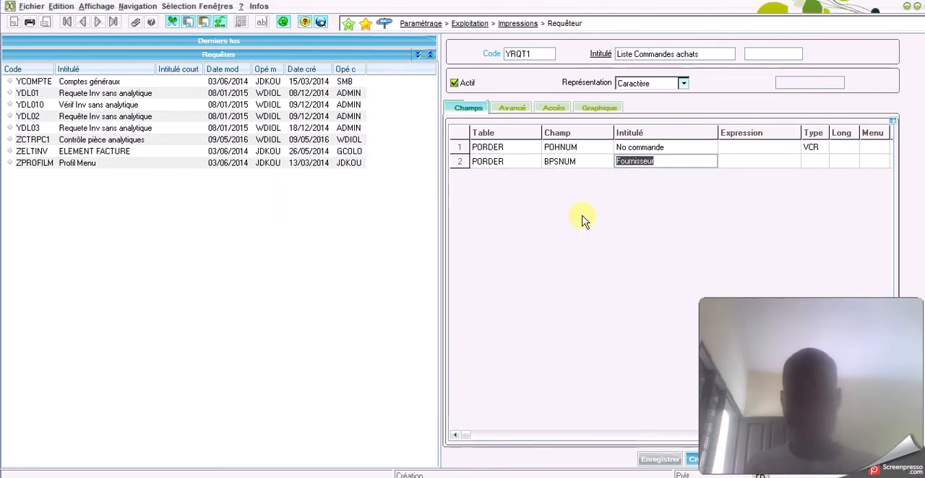
Complete the BPSNUM line with Borne Non saisie, Tri Non, Niveau 1 and Tunnel Non, and keep PORDER as the table of line 3
{"action": "key", "text": "Tab"}
{"action": "key", "text": "Tab"}
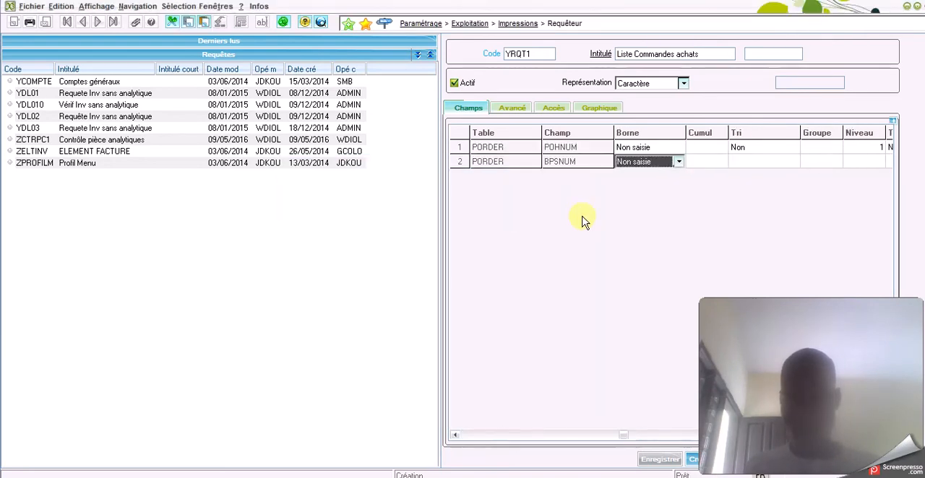
{"action": "key", "text": "Tab"}
{"action": "key", "text": "Tab"}
{"action": "key", "text": "Tab"}
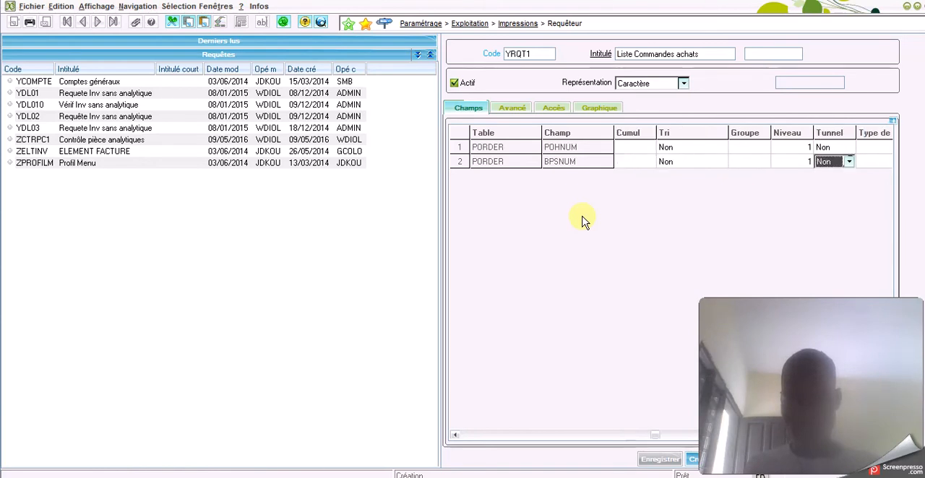
{"action": "key", "text": "Tab"}
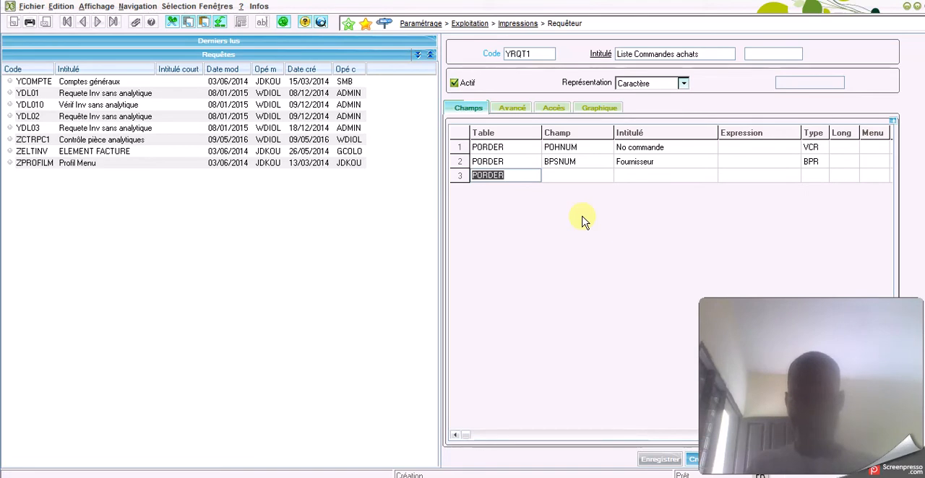
{"action": "key", "text": "Tab"}
Filter the field selection by the description *sit* and choose POHFCY (Site commande) as the field of line 3
{"action": "key", "text": "F12"}
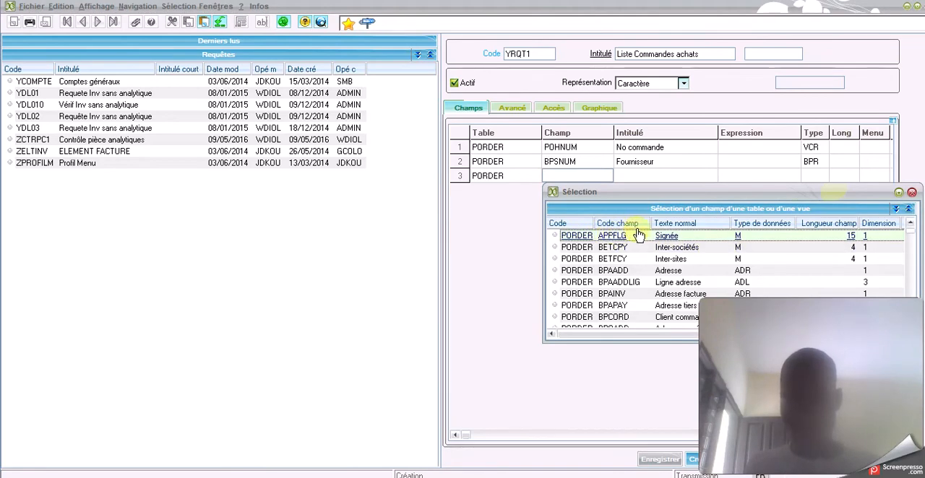
{"action": "left_click", "coordinate": [674, 223]}
{"action": "left_click", "coordinate": [700, 232]}
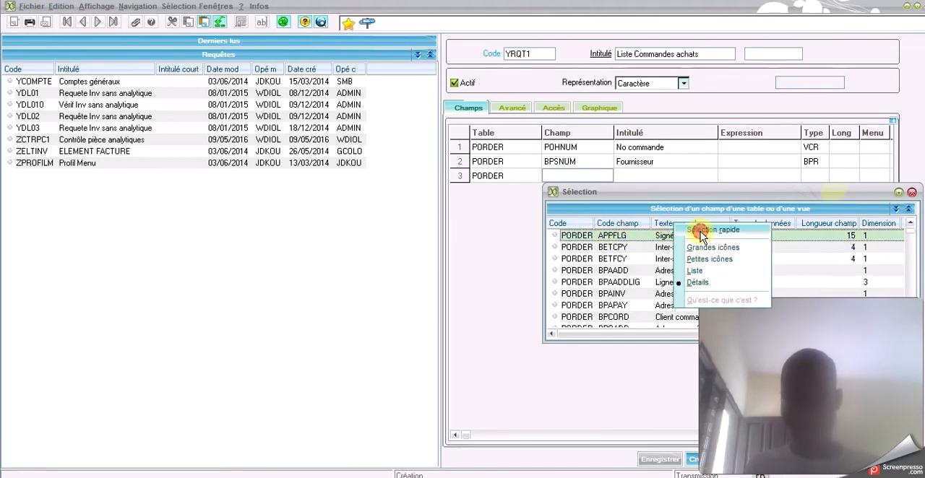
{"action": "type", "text": "sit*"}
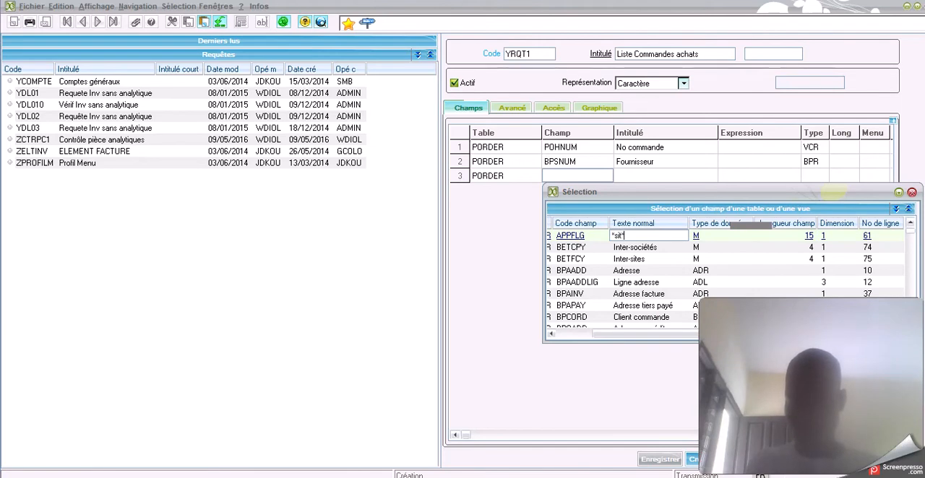
{"action": "key", "text": "Return"}
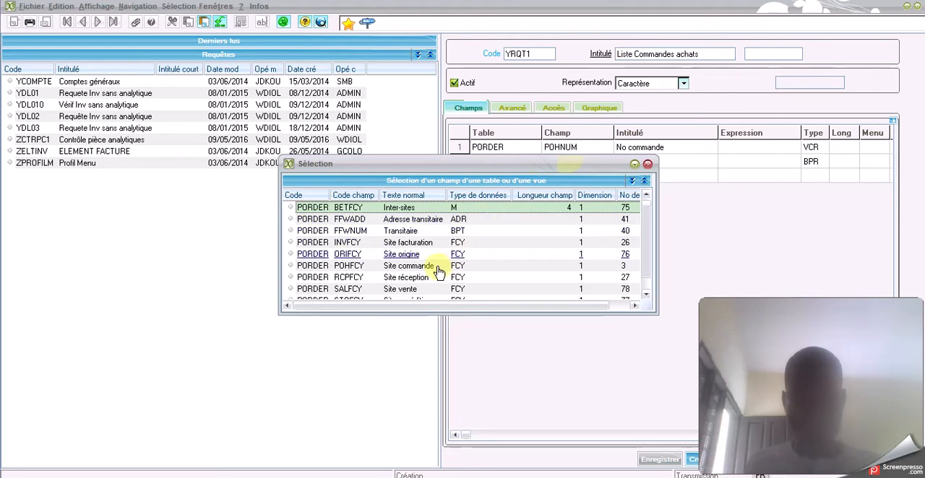
{"action": "double_click", "coordinate": [394, 271]}
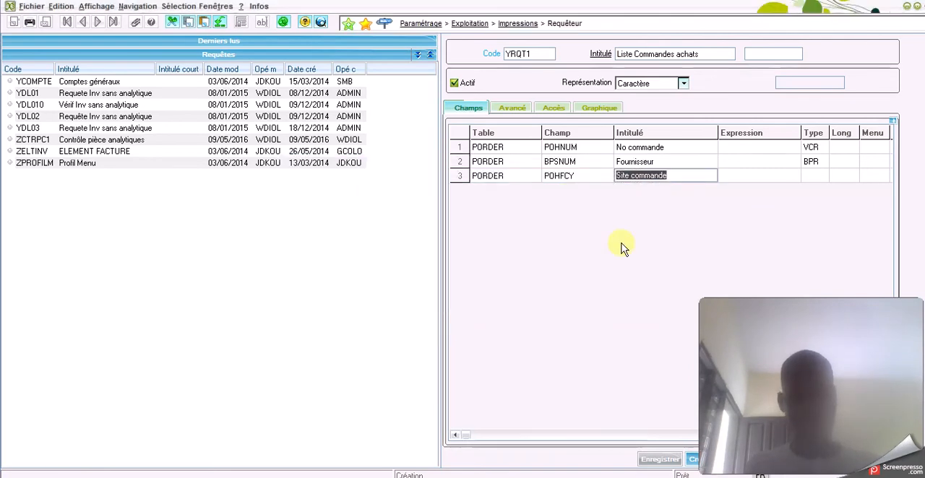
Complete the POHFCY line with Borne Non saisie, Tri Non, Niveau 1 and Tunnel Non, and keep PORDER as the table of line 4
{"action": "key", "text": "Tab"}
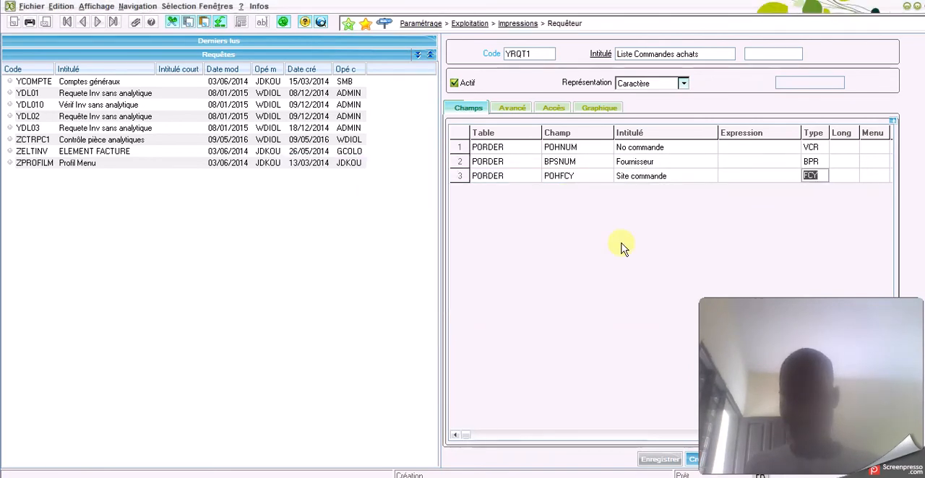
{"action": "key", "text": "Tab"}
{"action": "key", "text": "Tab"}
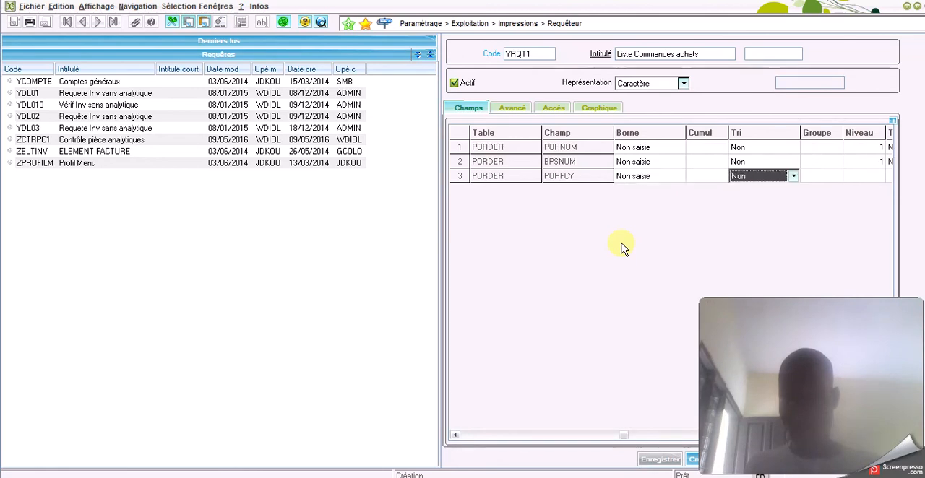
{"action": "key", "text": "Tab"}
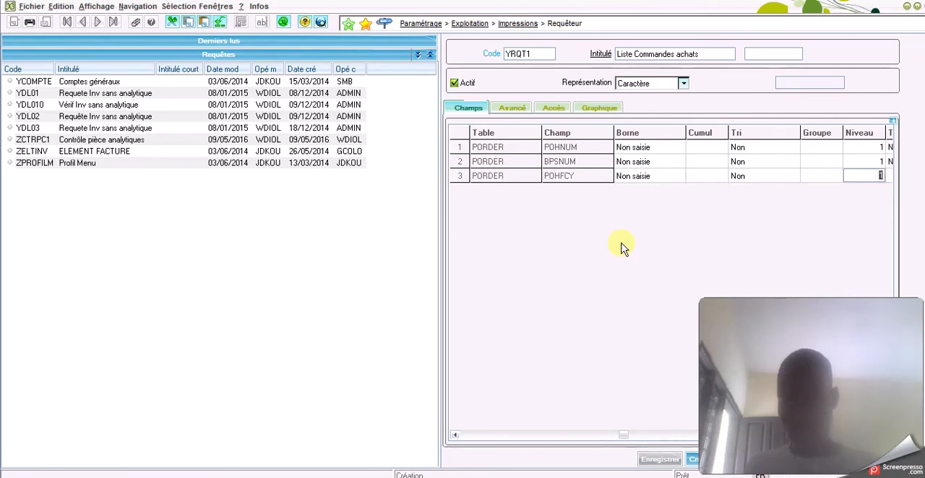
{"action": "key", "text": "Tab"}
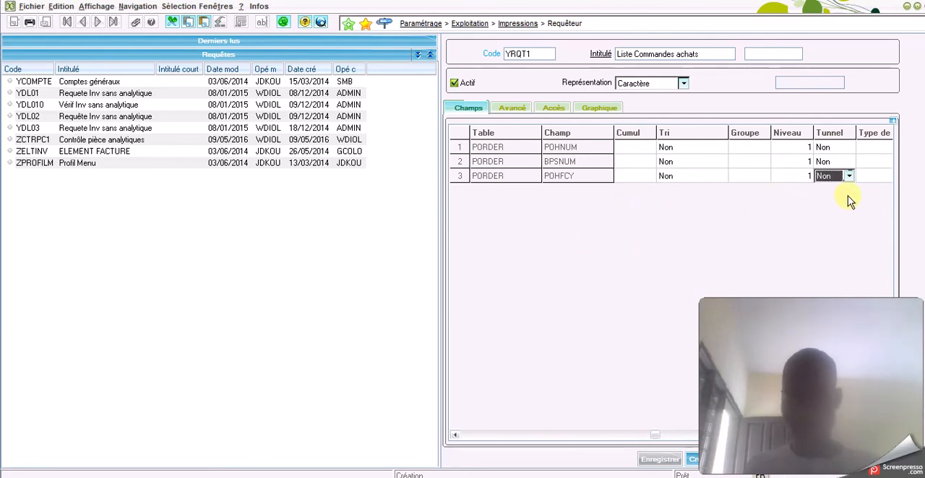
{"action": "left_click", "coordinate": [790, 178]}
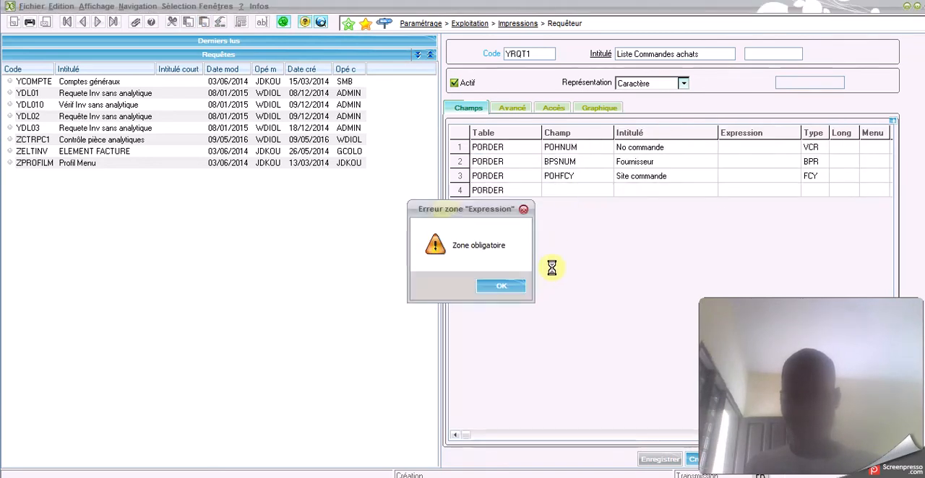
{"action": "left_click", "coordinate": [504, 287]}
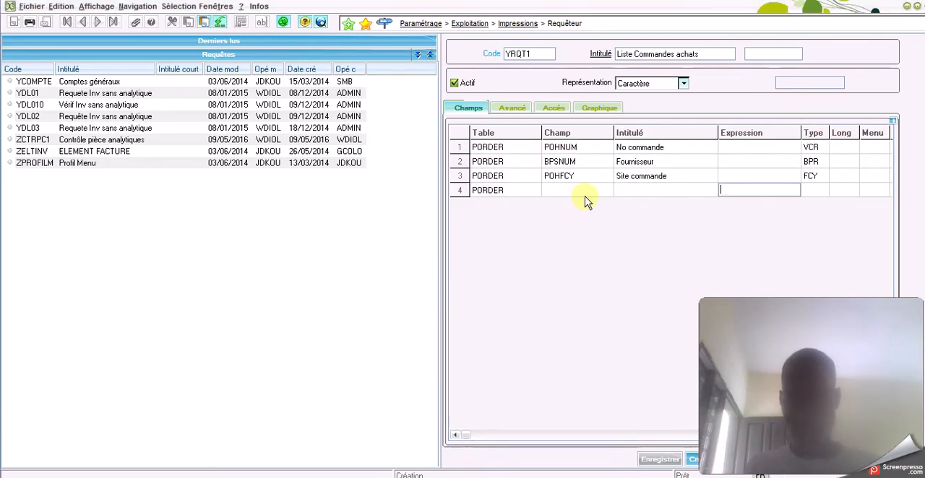
Filter the field selection by descriptions containing "date" and choose ORDDAT (Date commande) as the field of line 4
{"action": "key", "text": "shift+Tab"}
{"action": "key", "text": "shift+Tab"}
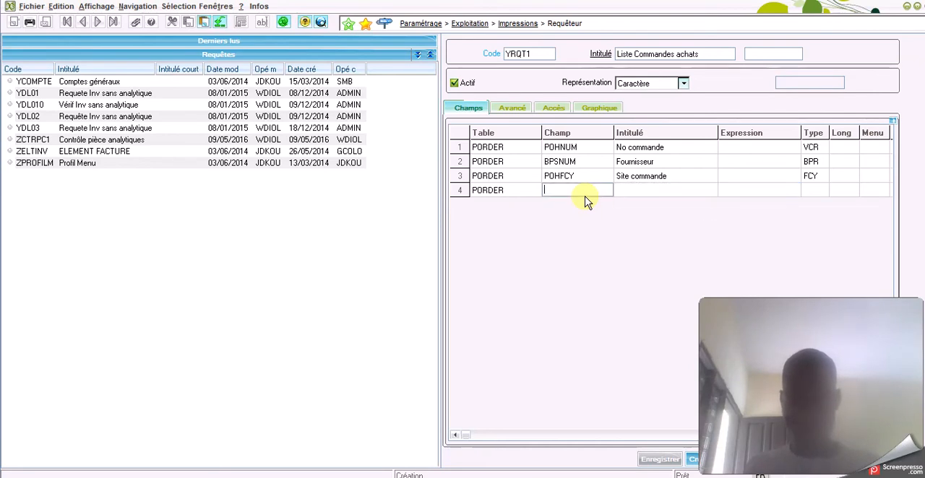
{"action": "key", "text": "F12"}
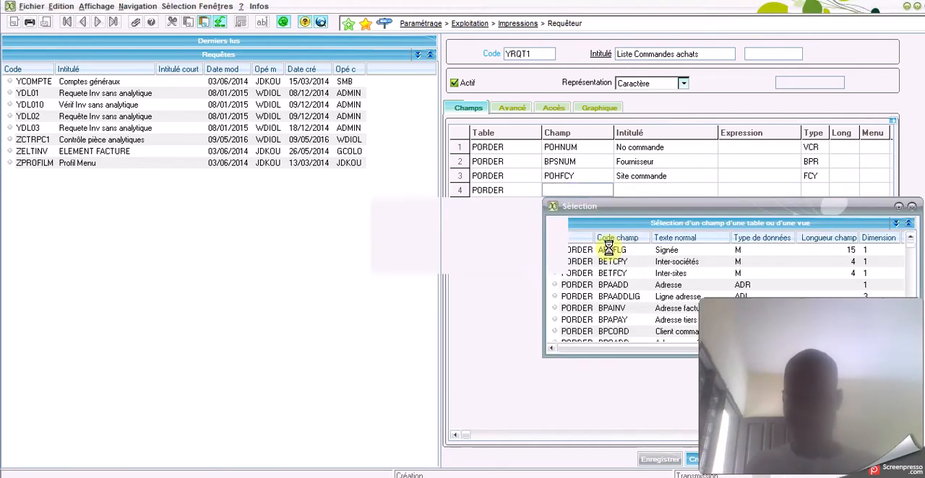
{"action": "right_click", "coordinate": [671, 244]}
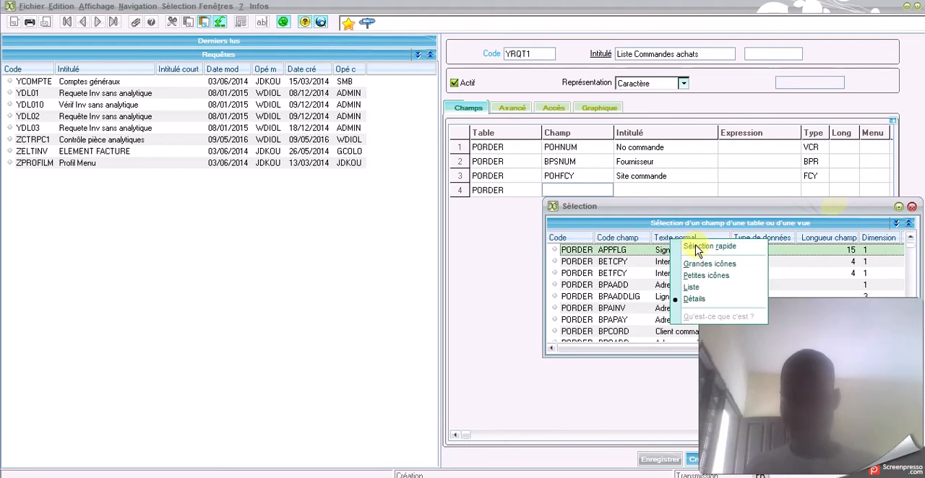
{"action": "left_click", "coordinate": [676, 247]}
{"action": "type", "text": "date*"}
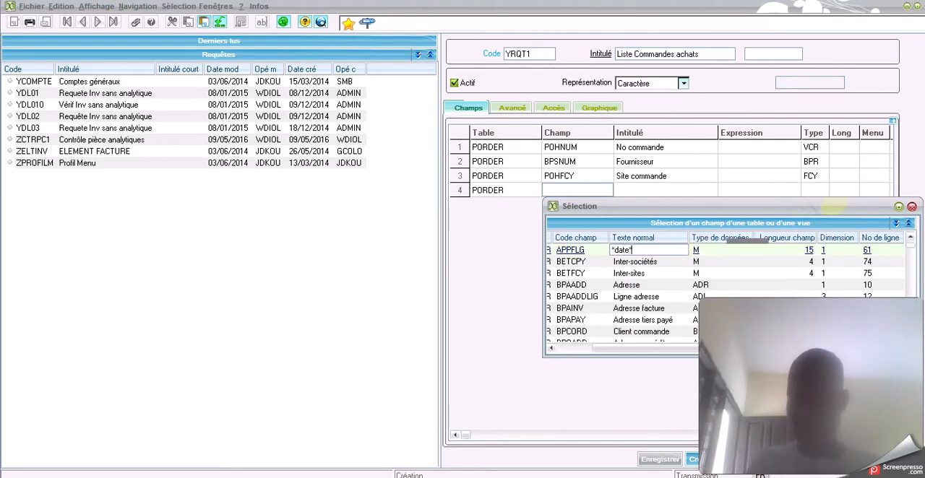
{"action": "key", "text": "Return"}
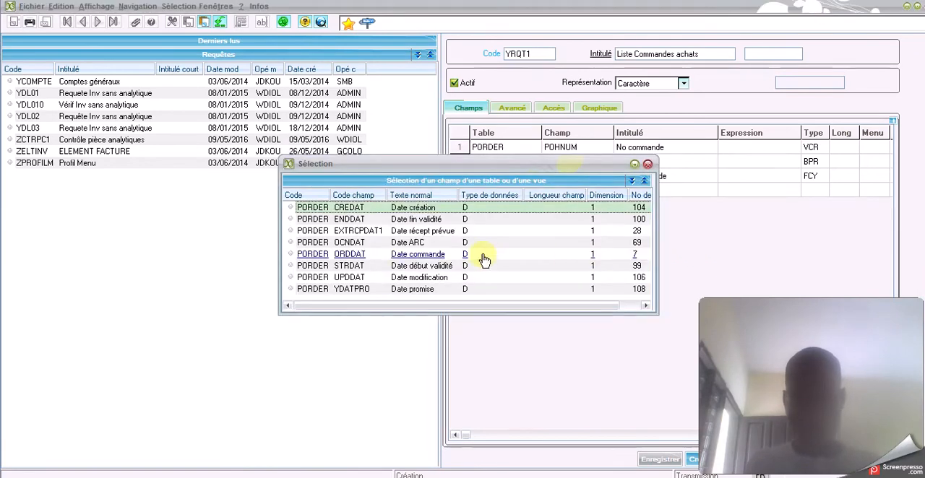
{"action": "double_click", "coordinate": [421, 253]}
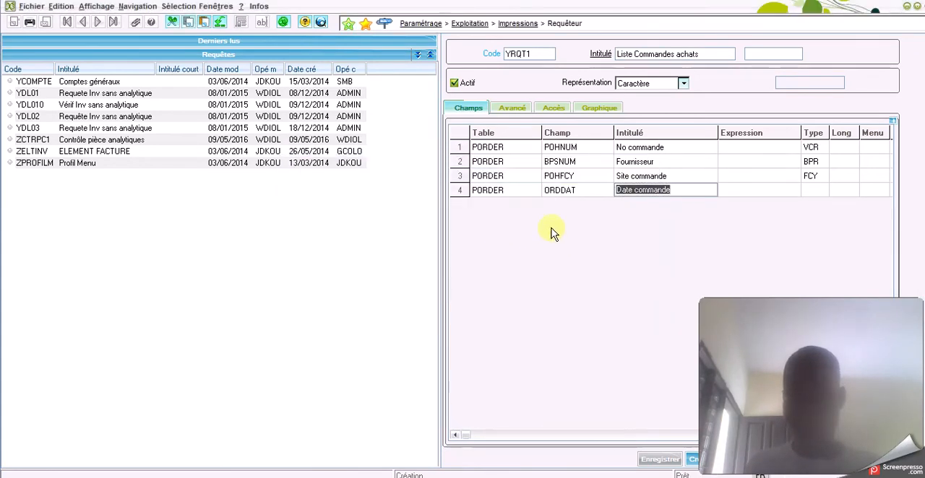
Complete the ORDDAT line with Borne Non saisie and Tri Non, and clear the table of line 5
{"action": "key", "text": "Tab"}
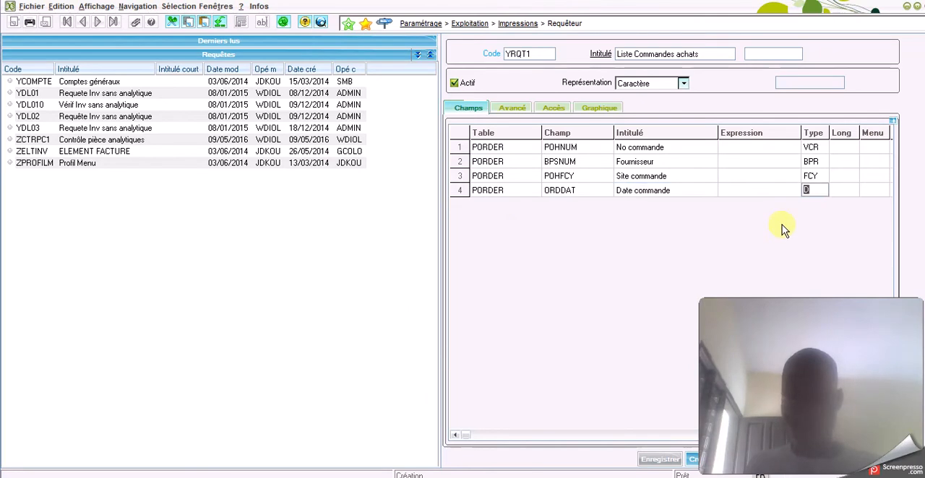
{"action": "key", "text": "Tab"}
{"action": "key", "text": "Tab"}
{"action": "key", "text": "Tab"}
{"action": "key", "text": "Tab"}
{"action": "key", "text": "Tab"}
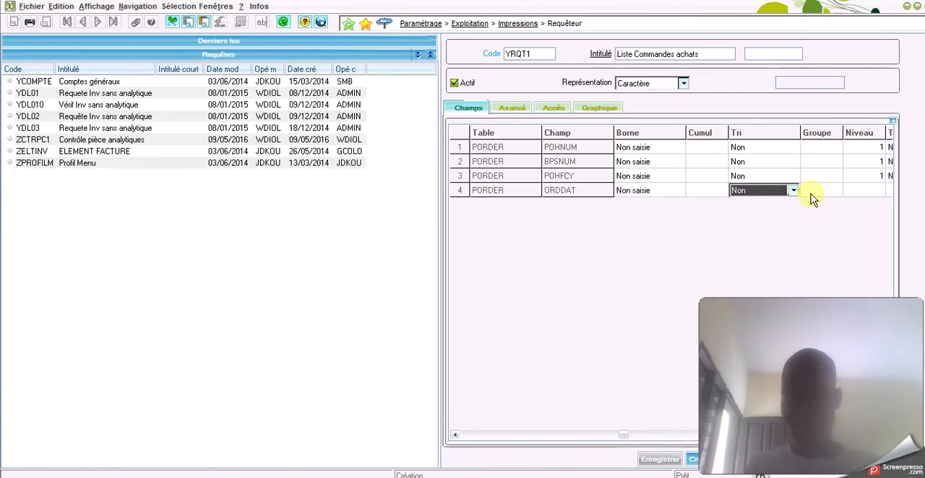
{"action": "key", "text": "Tab"}
{"action": "key", "text": "Tab"}
{"action": "key", "text": "Tab"}
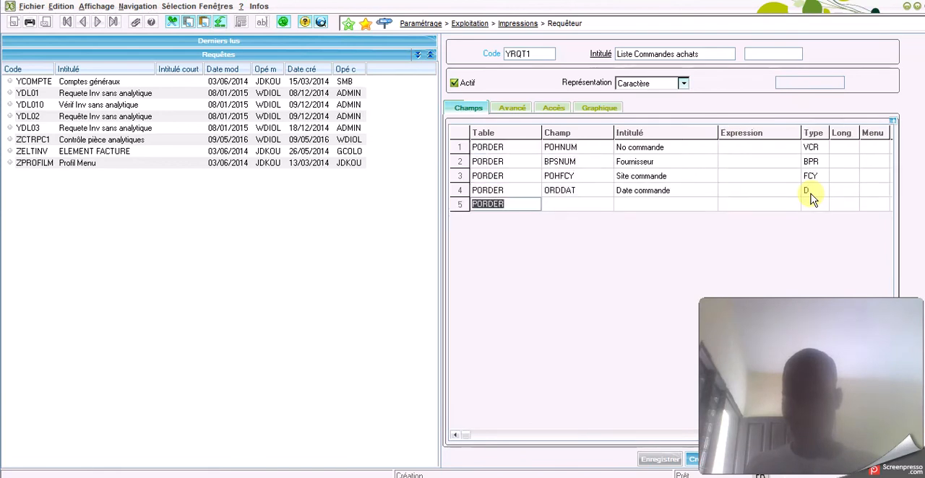
{"action": "key", "text": "BackSpace"}
Create the query YRQT1 with its four PORDER fields and validate it
{"action": "left_click_drag", "start_coordinate": [799, 310], "coordinate": [119, 300]}
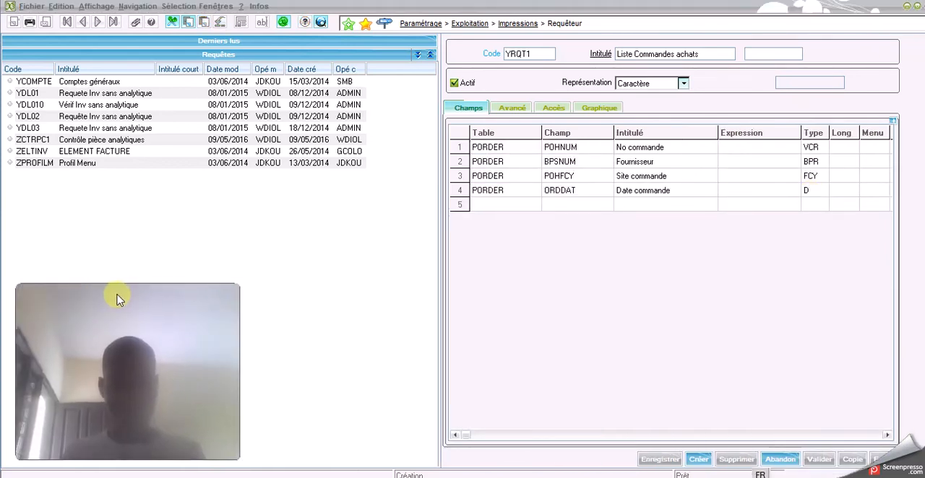
{"action": "left_click", "coordinate": [698, 463]}
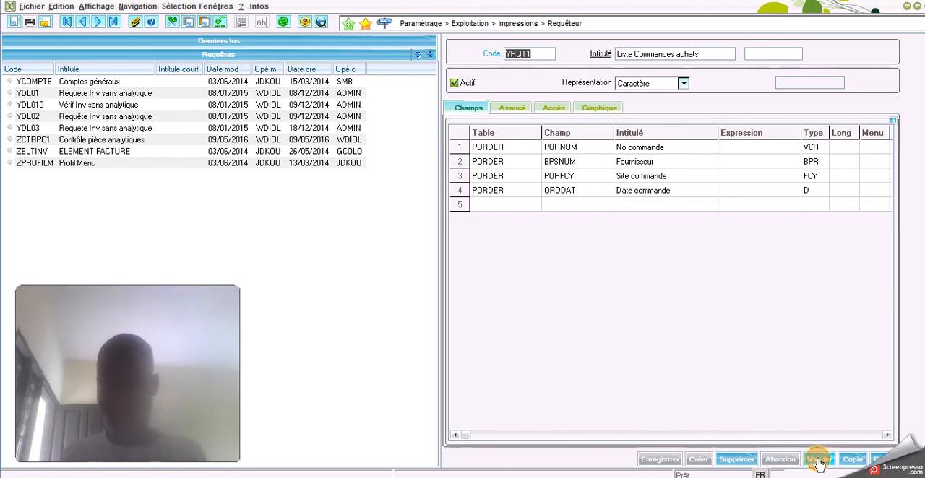
{"action": "left_click", "coordinate": [819, 461]}
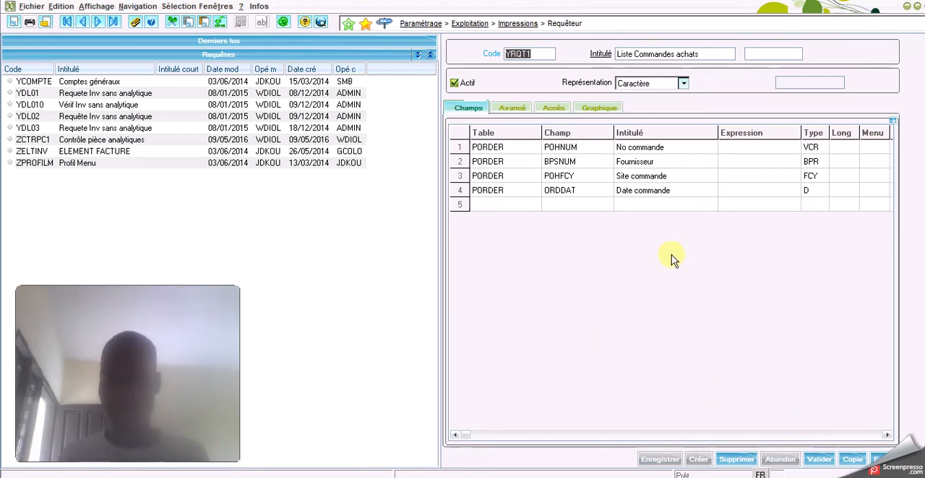
Set the Borne of the POHNUM and BPSNUM lines to Saisie
{"action": "left_click", "coordinate": [668, 192]}
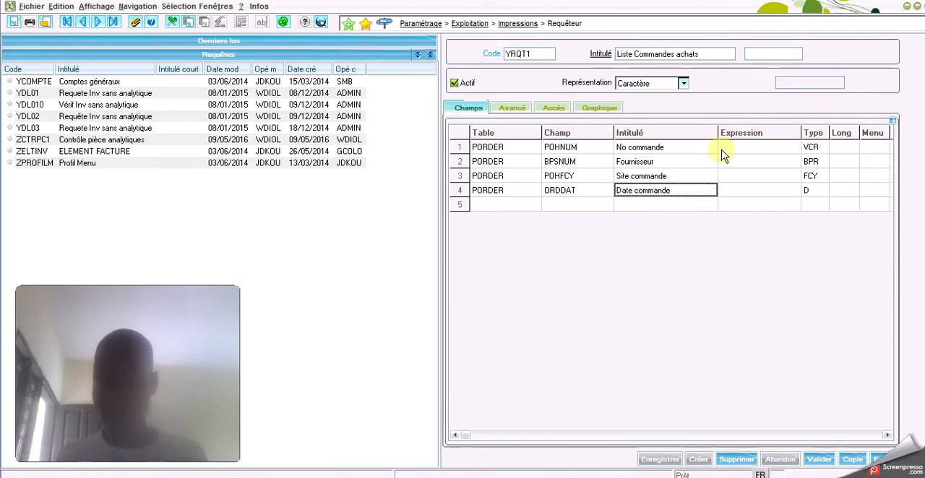
{"action": "left_click", "coordinate": [886, 437]}
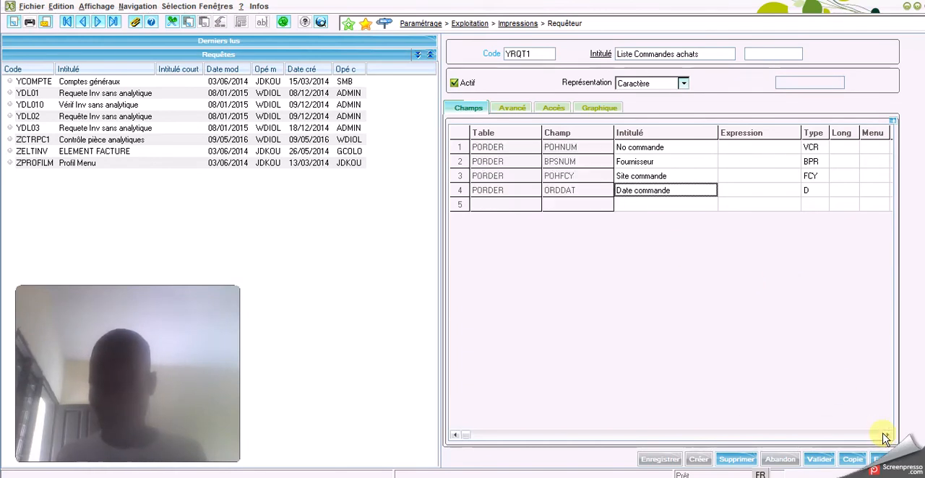
{"action": "left_click", "coordinate": [886, 436]}
{"action": "left_click", "coordinate": [886, 437]}
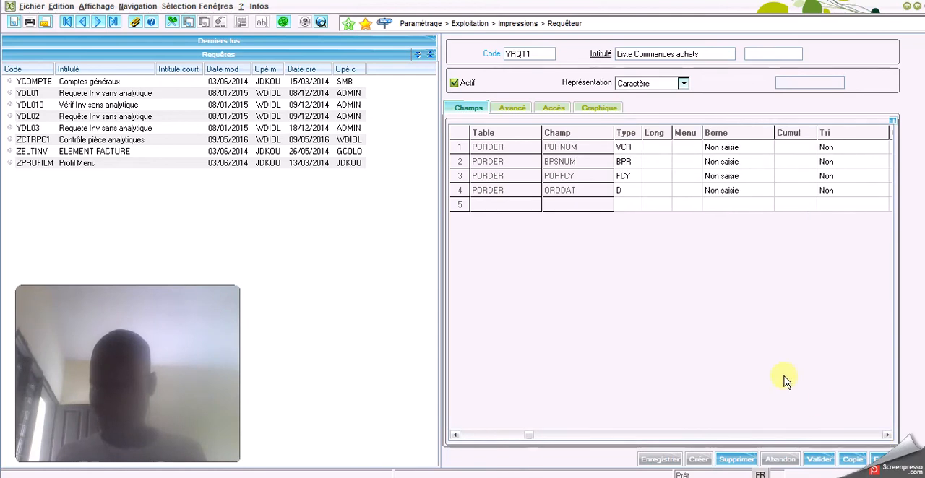
{"action": "left_click", "coordinate": [736, 148]}
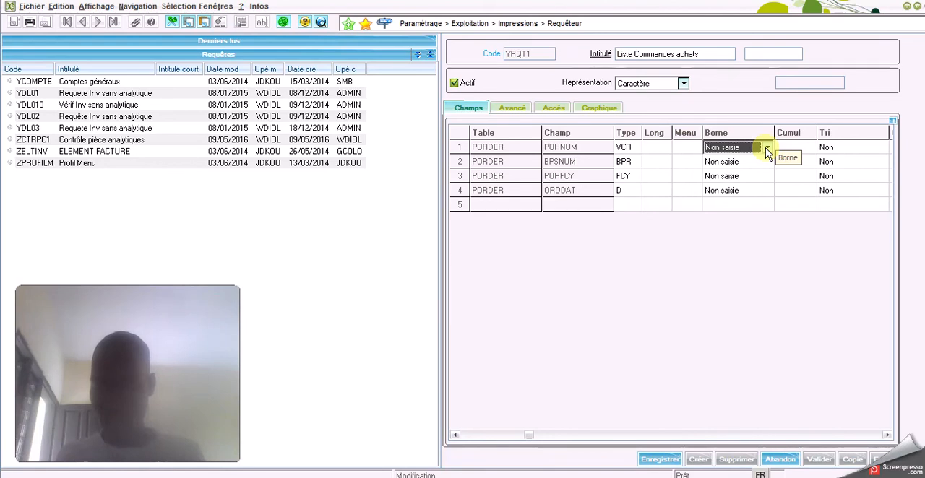
{"action": "left_click", "coordinate": [766, 148]}
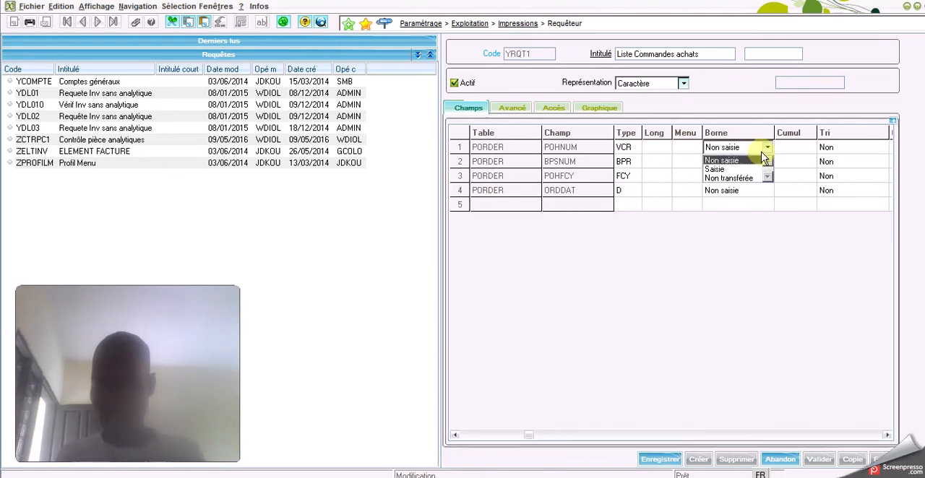
{"action": "left_click", "coordinate": [722, 171]}
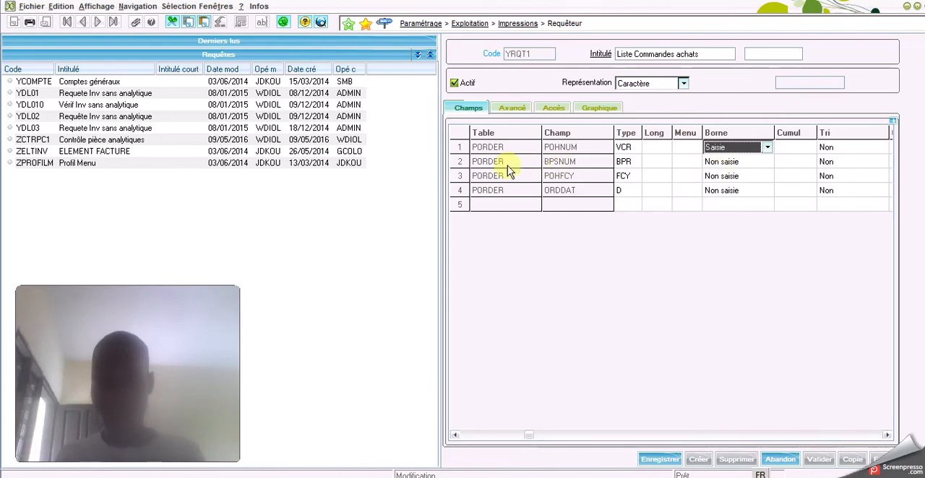
{"action": "left_click", "coordinate": [731, 165]}
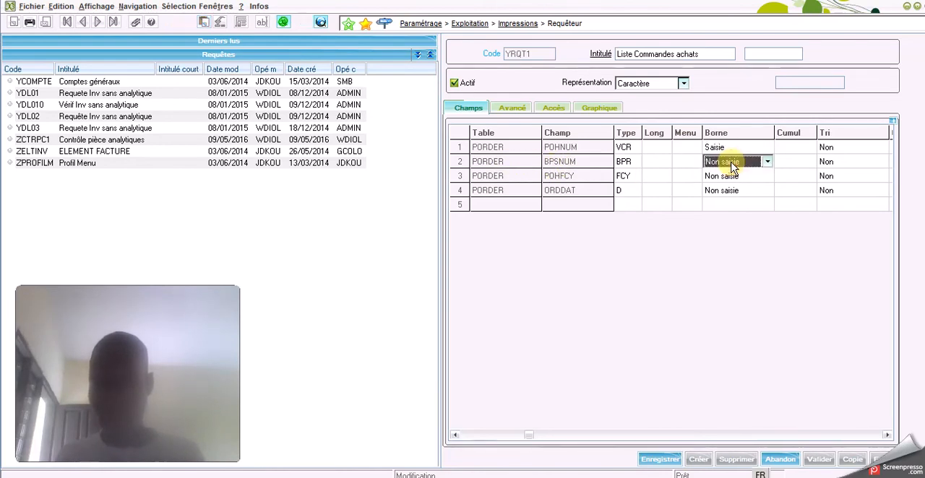
{"action": "left_click", "coordinate": [731, 162]}
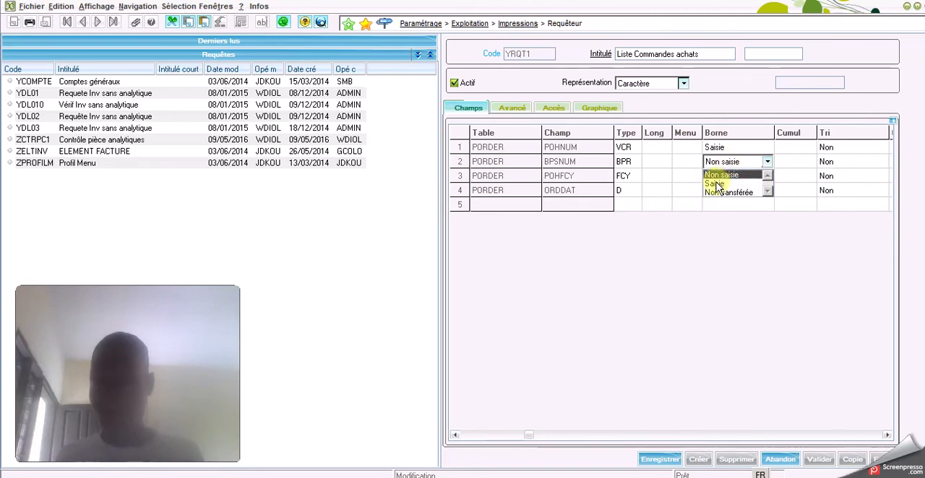
{"action": "left_click", "coordinate": [716, 183]}
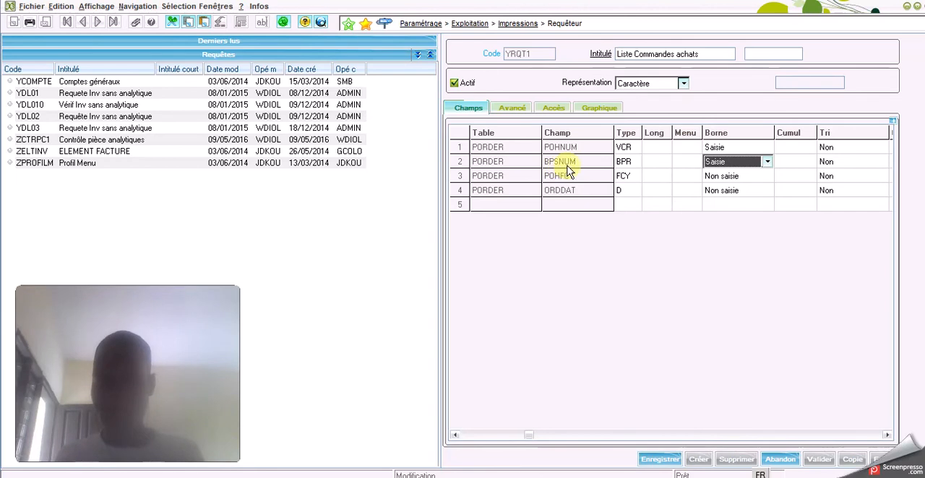
Set the Borne of the POHFCY and ORDDAT lines to Saisie
{"action": "left_click", "coordinate": [732, 178]}
{"action": "left_click", "coordinate": [748, 178]}
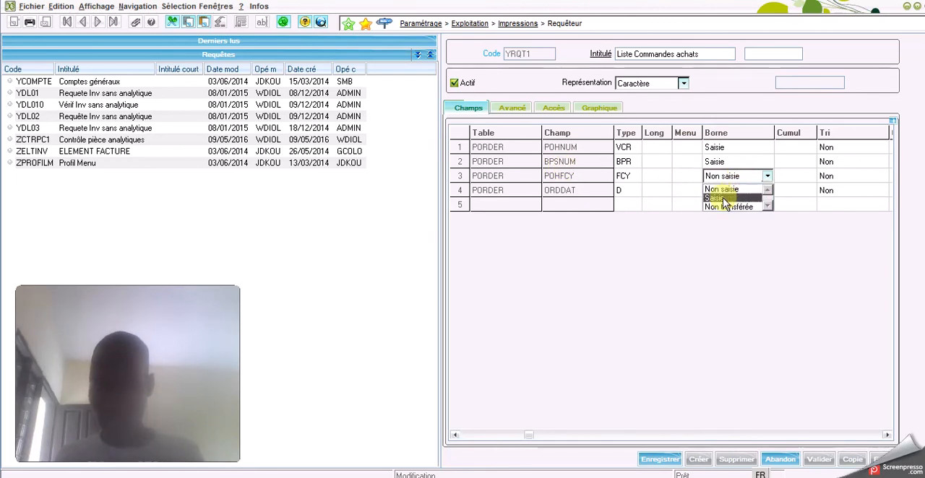
{"action": "left_click", "coordinate": [729, 198]}
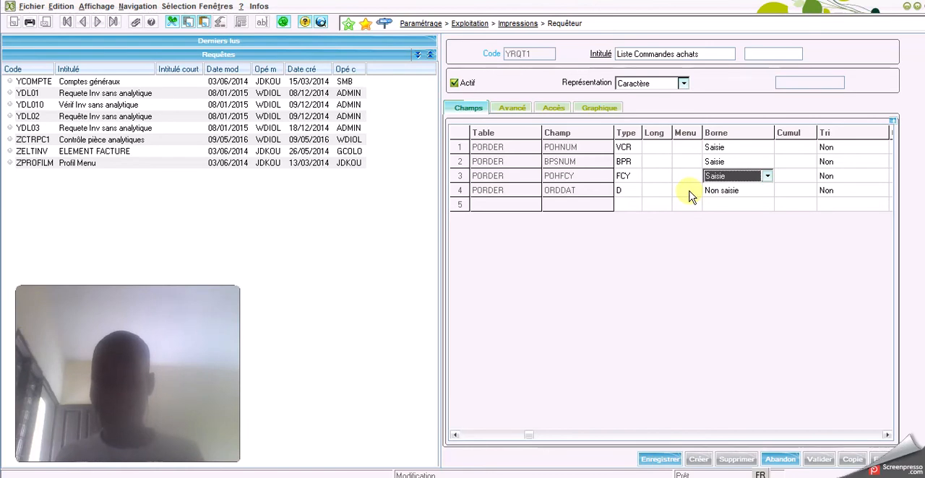
{"action": "left_click", "coordinate": [743, 191]}
{"action": "left_click", "coordinate": [746, 191]}
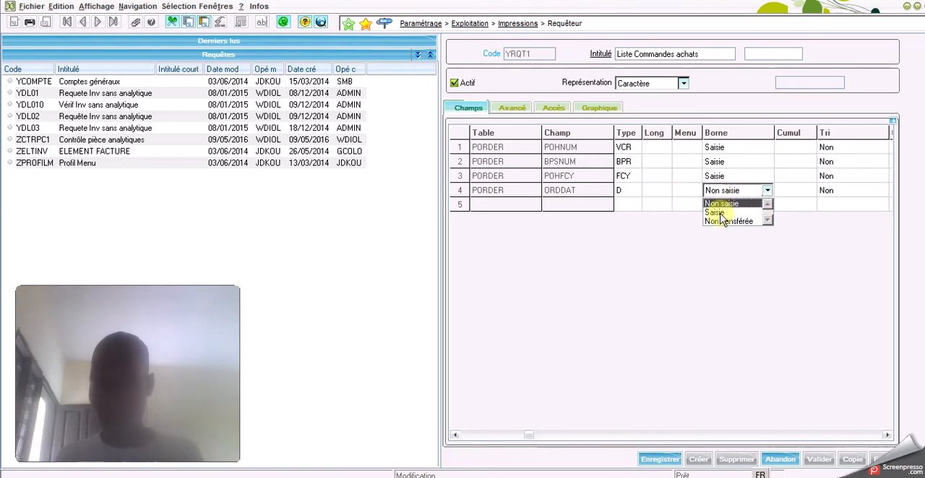
{"action": "left_click", "coordinate": [719, 213]}
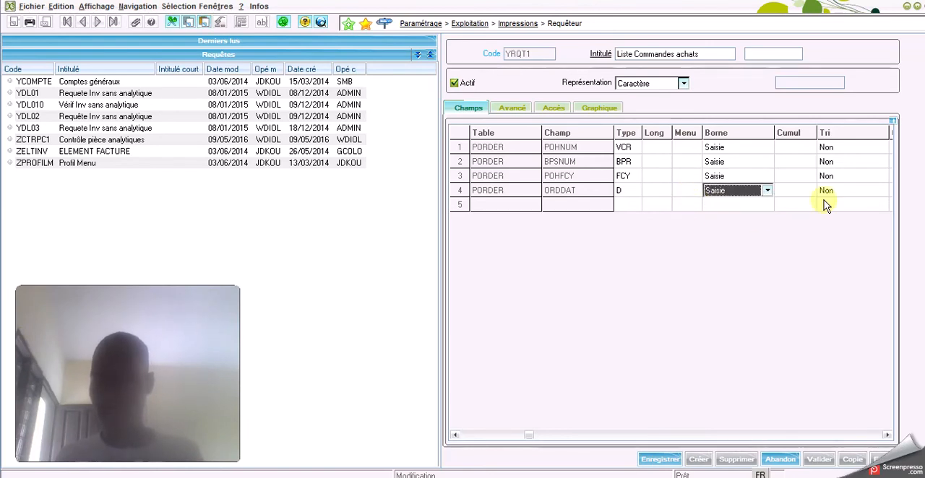
Set the Tri of the POHNUM line to Ascendant, then save and validate the query YRQT1
{"action": "left_click", "coordinate": [829, 191]}
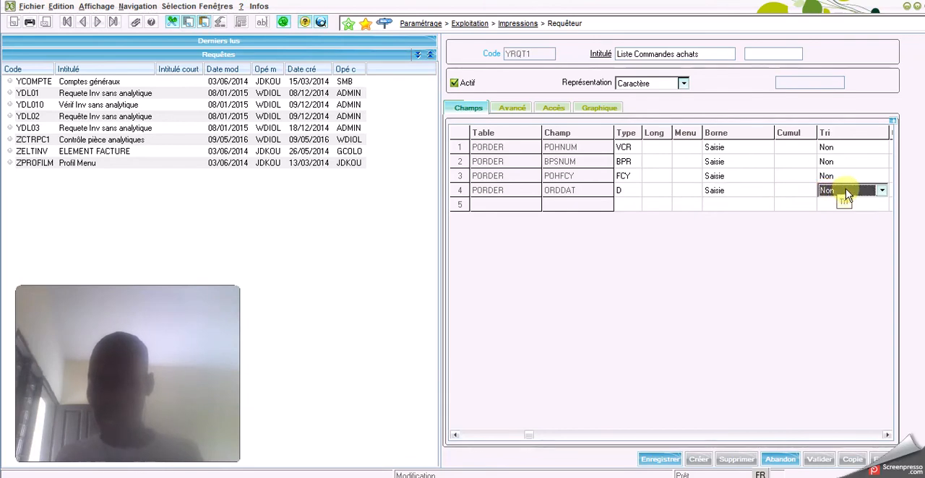
{"action": "left_click", "coordinate": [846, 191]}
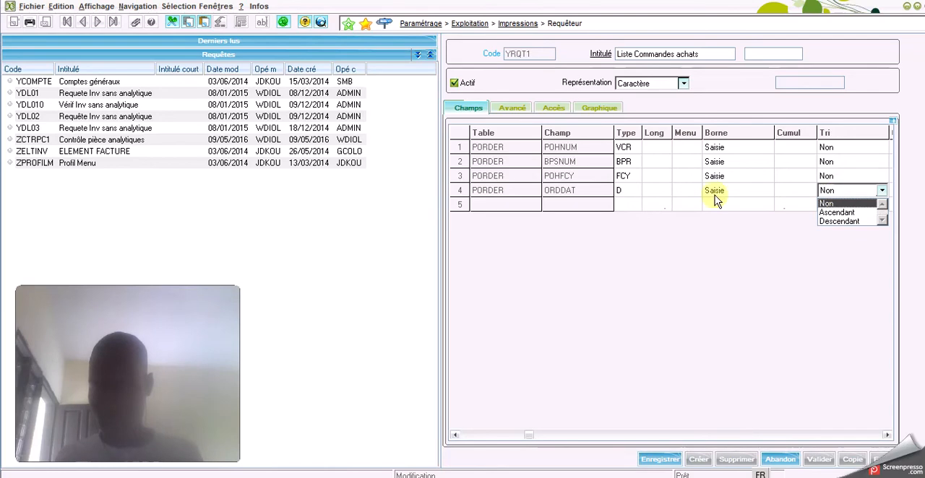
{"action": "left_click", "coordinate": [862, 149]}
{"action": "left_click", "coordinate": [862, 148]}
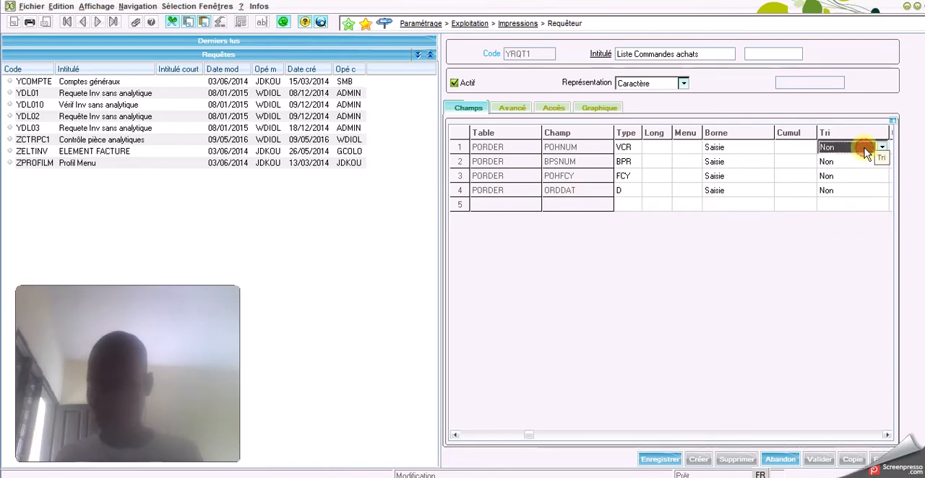
{"action": "left_click", "coordinate": [866, 150]}
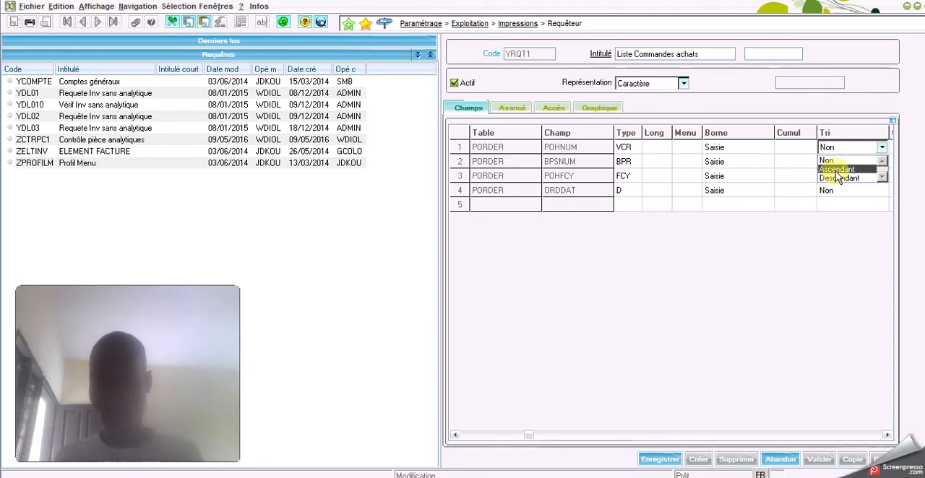
{"action": "left_click", "coordinate": [842, 169]}
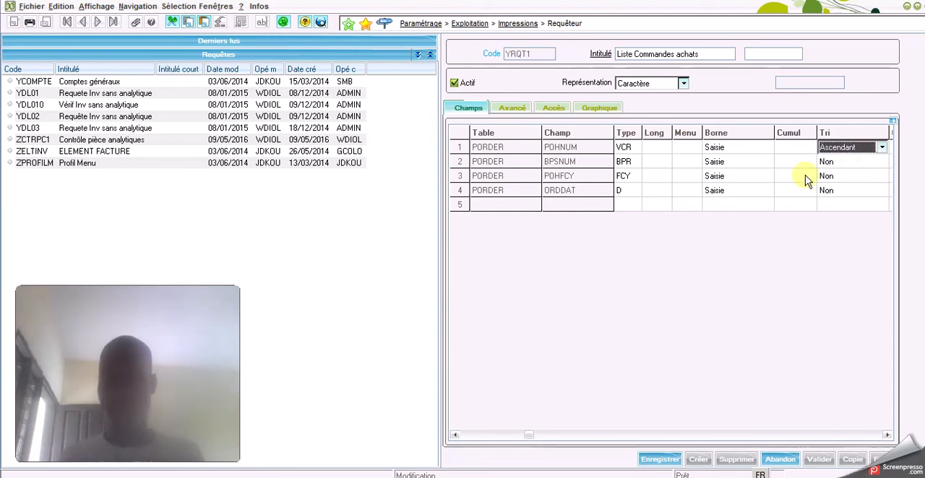
{"action": "left_click", "coordinate": [656, 459]}
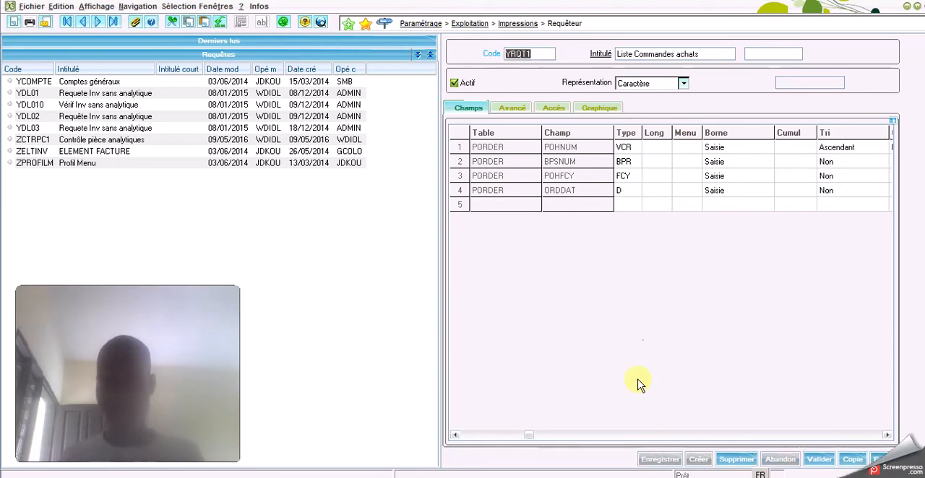
{"action": "left_click", "coordinate": [818, 460]}
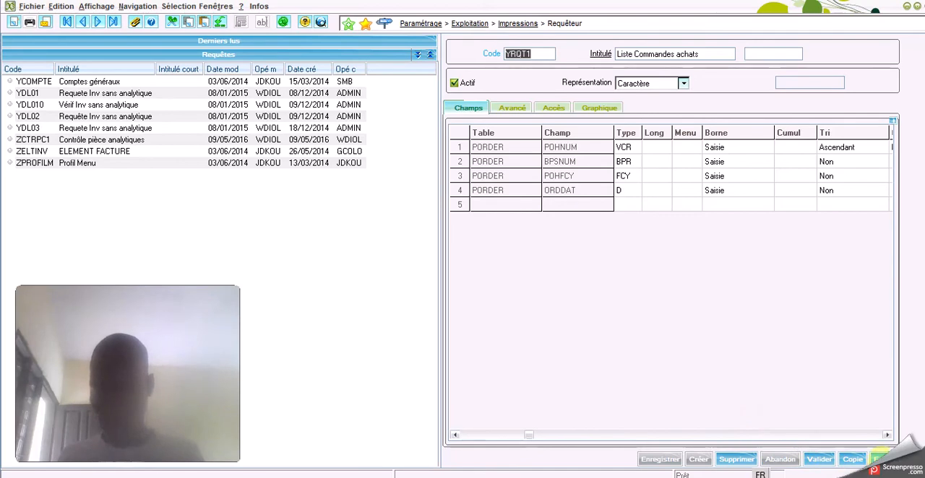
Run the query YRQT1 with the Site commande criterion from SKF to SKF
{"action": "left_click", "coordinate": [880, 458]}
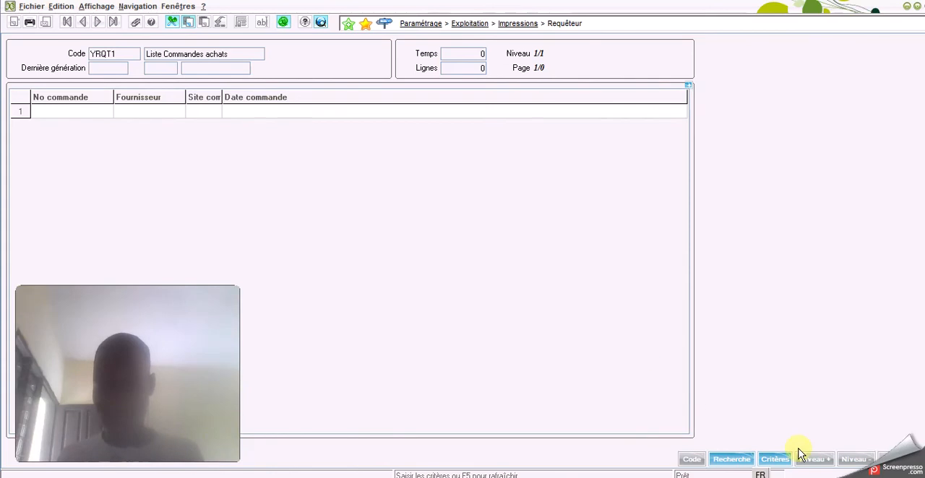
{"action": "left_click", "coordinate": [772, 458]}
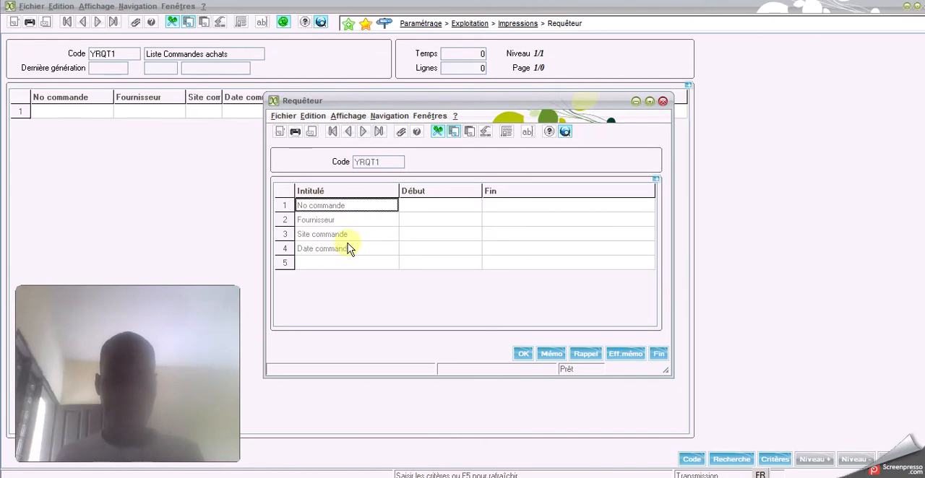
{"action": "left_click", "coordinate": [426, 219]}
{"action": "left_click", "coordinate": [423, 237]}
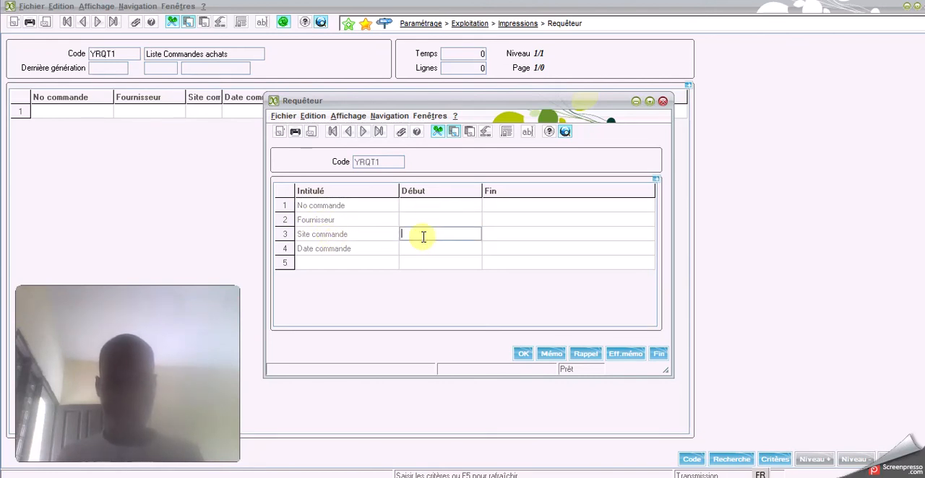
{"action": "type", "text": "s"}
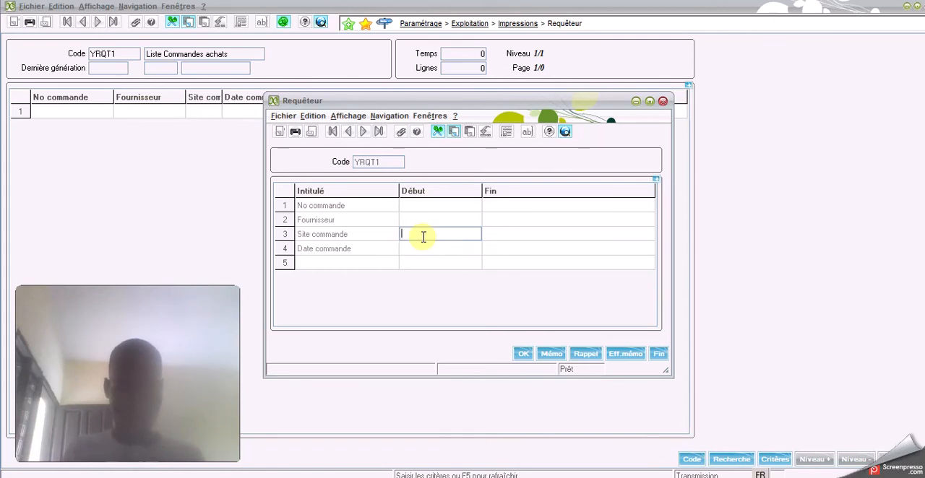
{"action": "type", "text": "SKF"}
{"action": "key", "text": "Tab"}
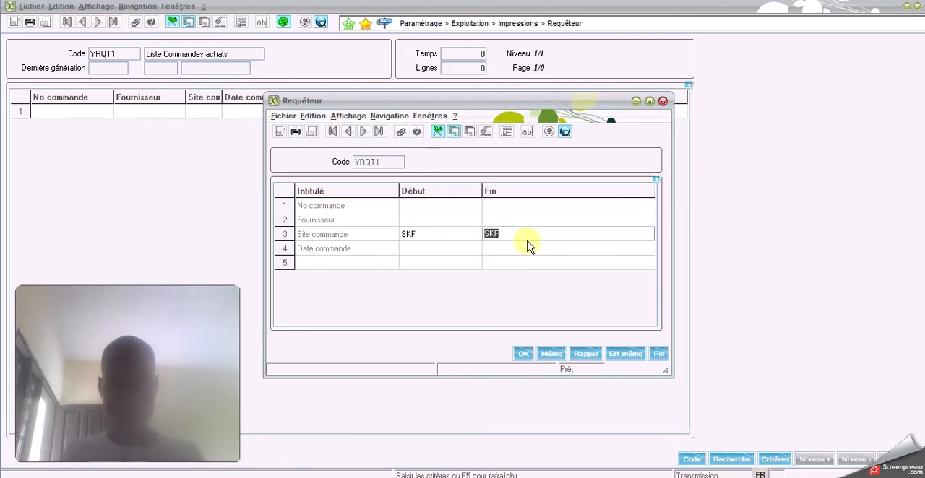
{"action": "left_click", "coordinate": [522, 353]}
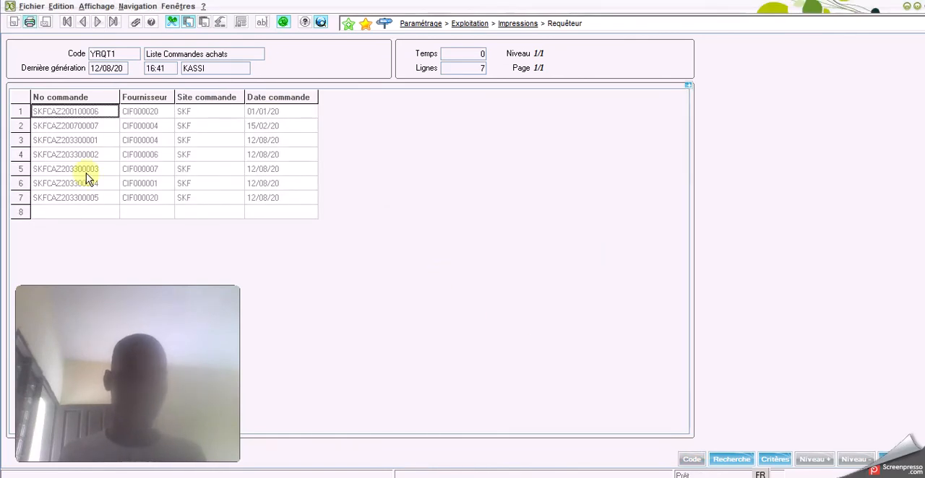
Examine the order of the No commande values in the query results and return to the query definition
{"action": "left_click_drag", "start_coordinate": [85, 122], "coordinate": [88, 195]}
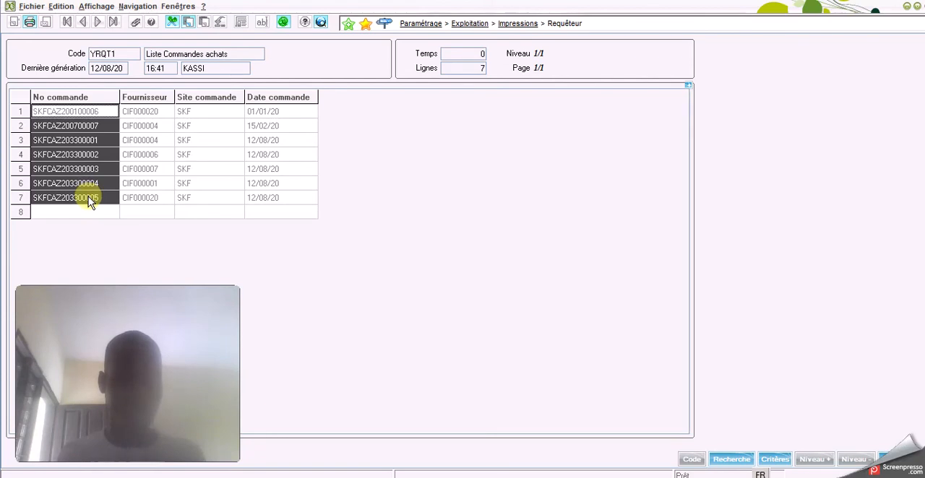
{"action": "left_click_drag", "start_coordinate": [94, 201], "coordinate": [258, 200]}
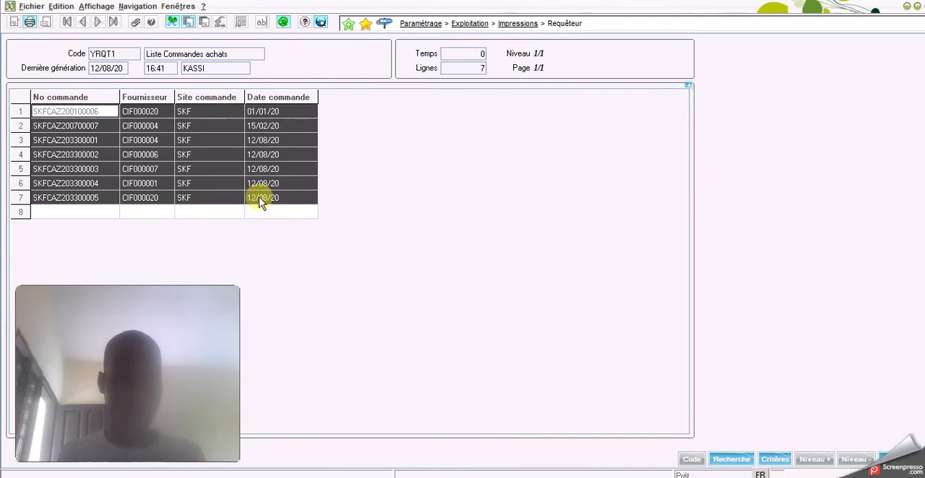
{"action": "left_click", "coordinate": [112, 119]}
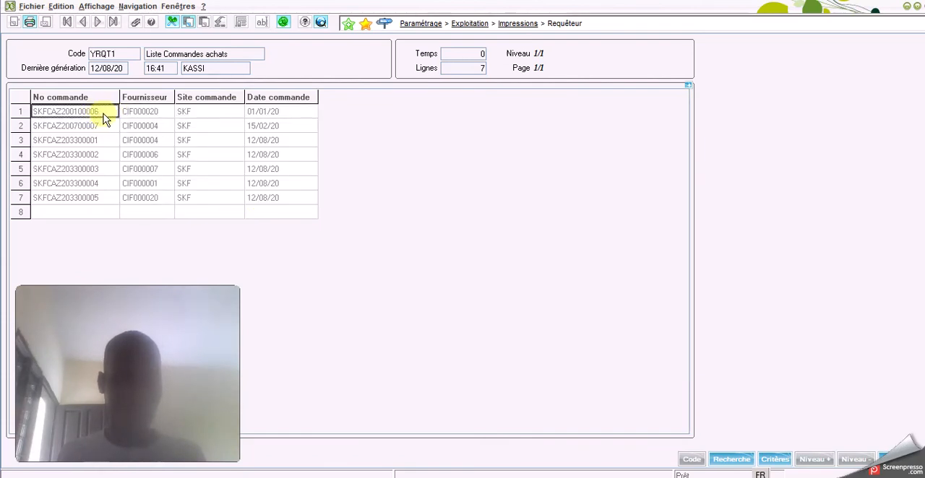
{"action": "left_click_drag", "start_coordinate": [107, 124], "coordinate": [99, 201]}
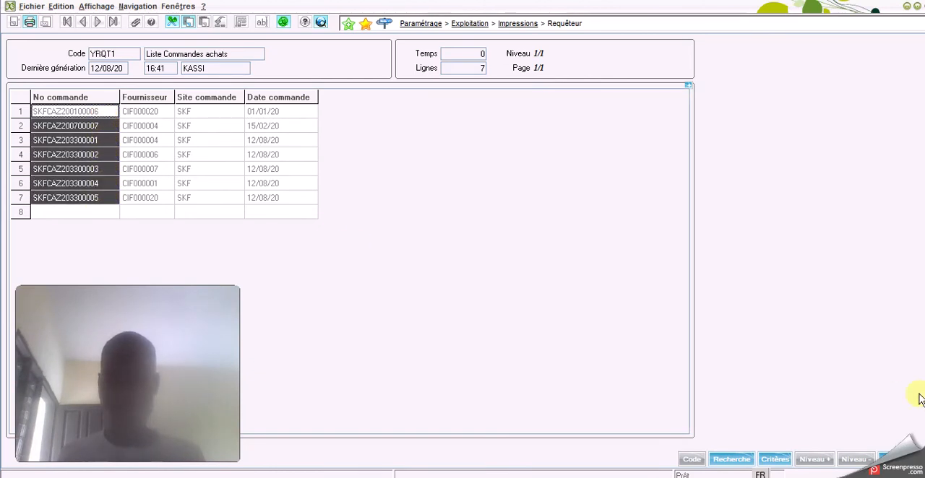
{"action": "left_click", "coordinate": [890, 459]}
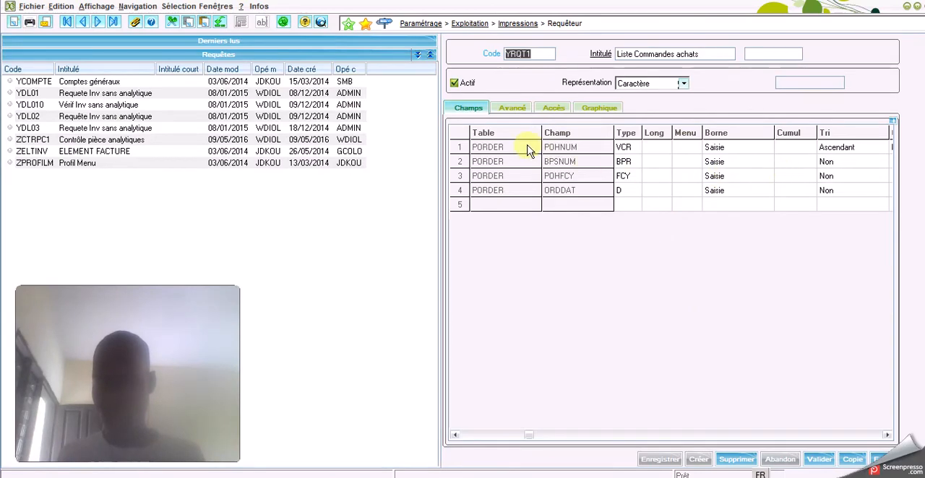
Change the Tri of the POHNUM line to Descendant, then save and validate the query
{"action": "left_click", "coordinate": [843, 150]}
{"action": "left_click", "coordinate": [882, 147]}
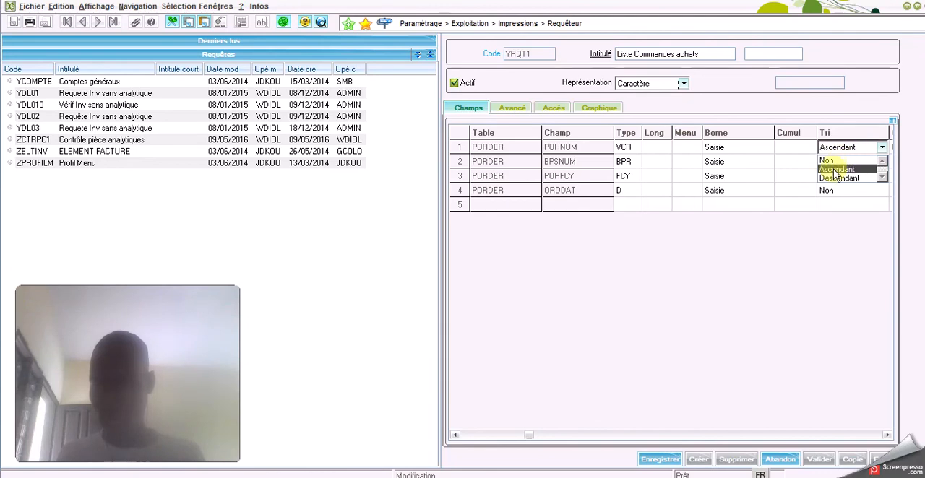
{"action": "left_click", "coordinate": [835, 179]}
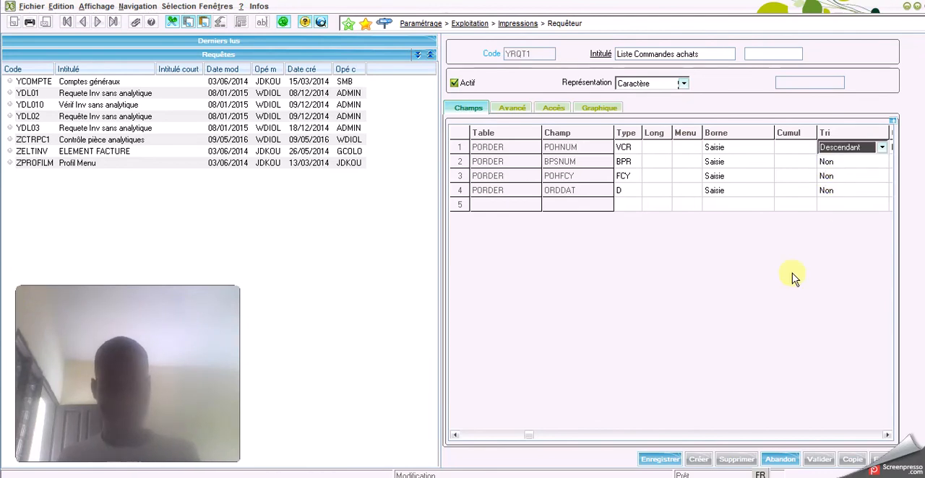
{"action": "left_click", "coordinate": [661, 460]}
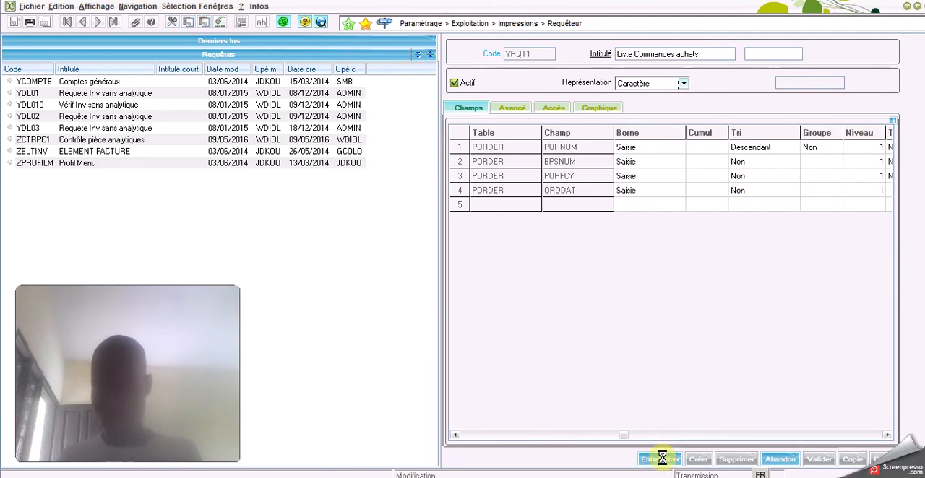
{"action": "left_click", "coordinate": [819, 461]}
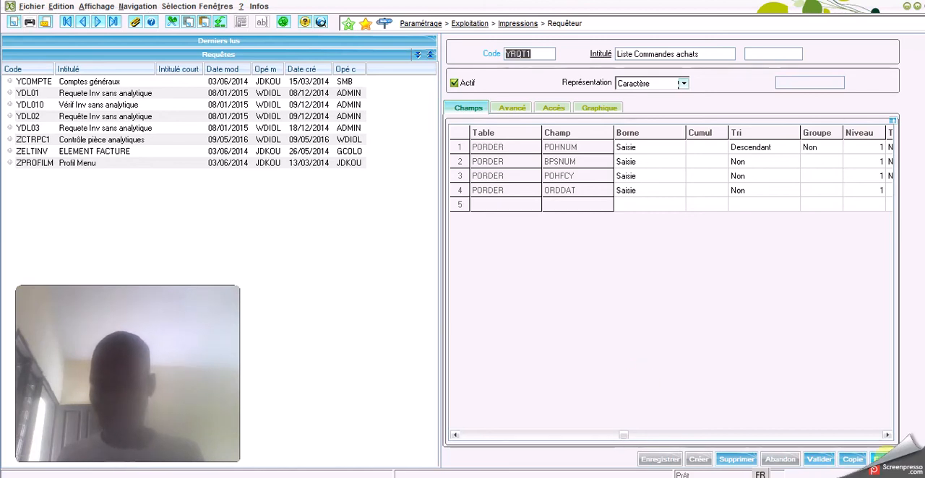
Run the descending query for Site commande SKF to SKF and return to the query definition
{"action": "left_click", "coordinate": [883, 458]}
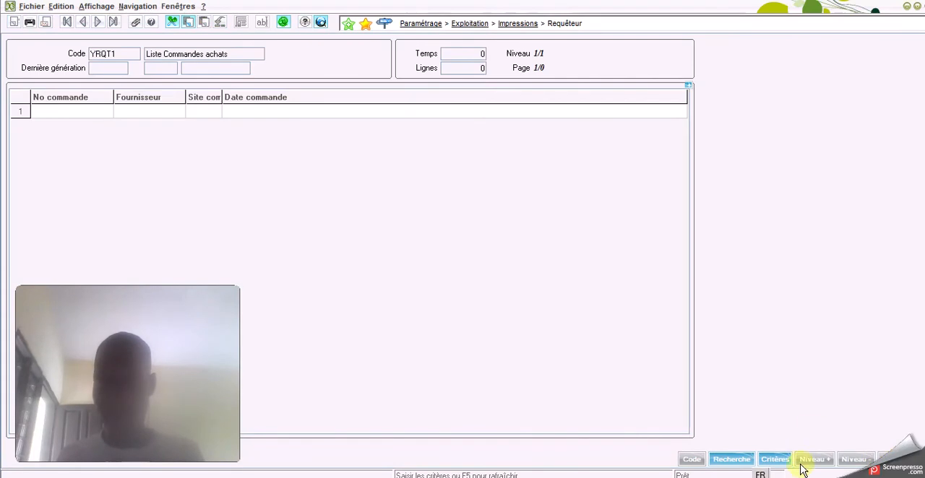
{"action": "left_click", "coordinate": [774, 459]}
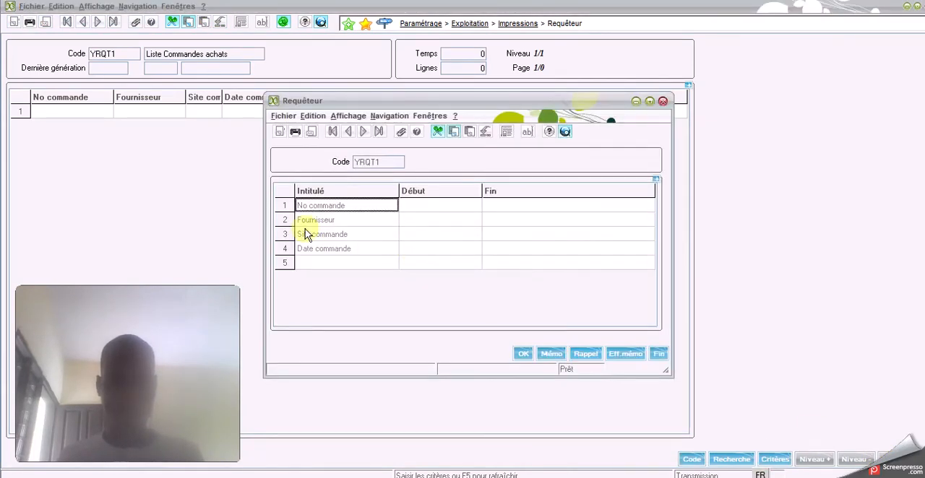
{"action": "left_click", "coordinate": [425, 239]}
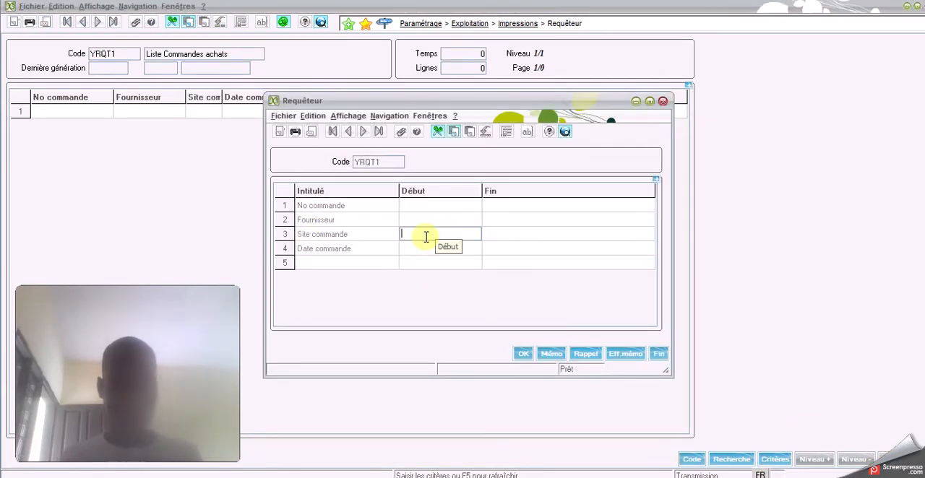
{"action": "type", "text": "s"}
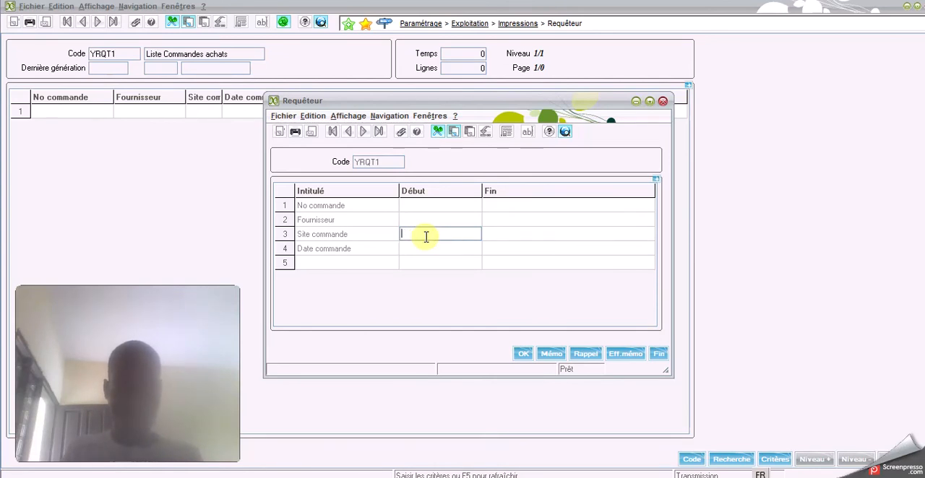
{"action": "type", "text": "kf"}
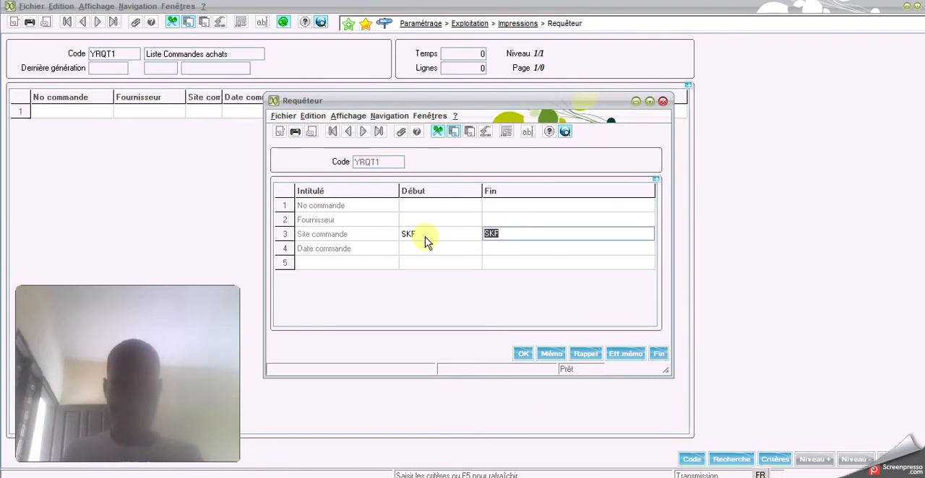
{"action": "left_click", "coordinate": [522, 353]}
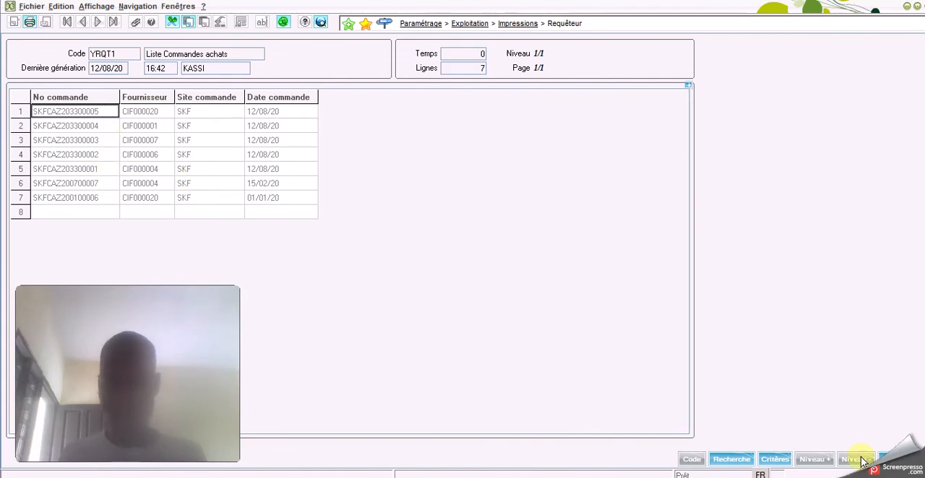
{"action": "left_click", "coordinate": [885, 460]}
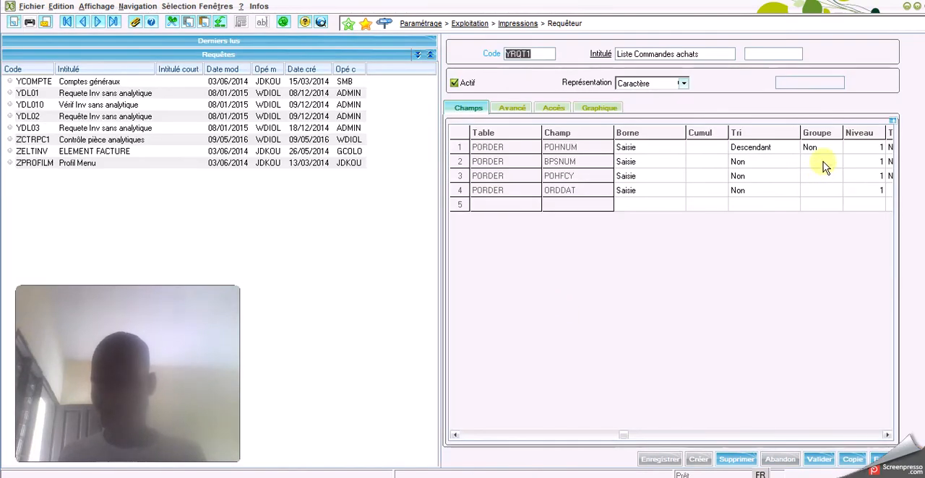
Change the Tri of the POHNUM line to Ascendant and save the query
{"action": "left_click", "coordinate": [766, 147]}
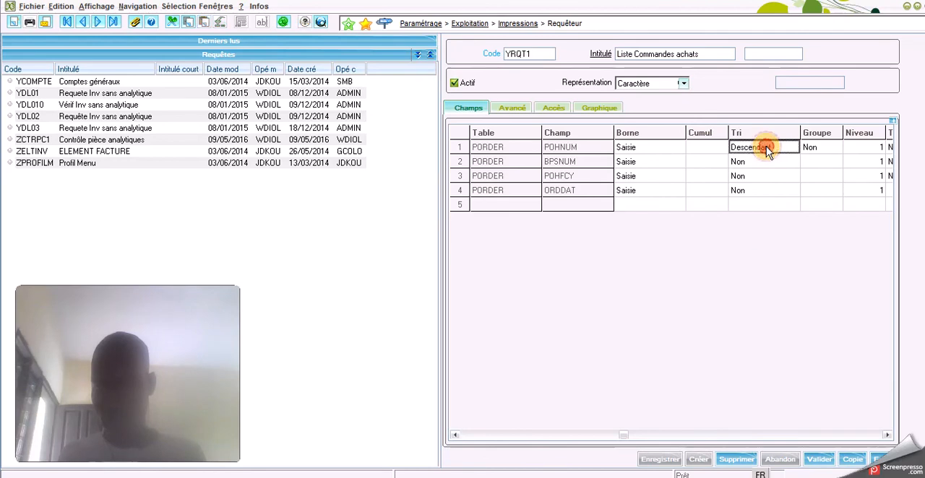
{"action": "left_click", "coordinate": [766, 147]}
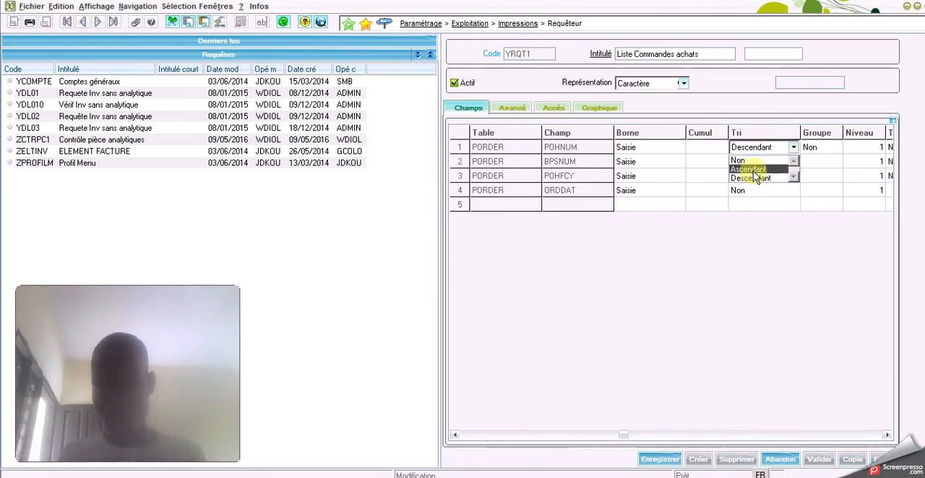
{"action": "left_click", "coordinate": [754, 171]}
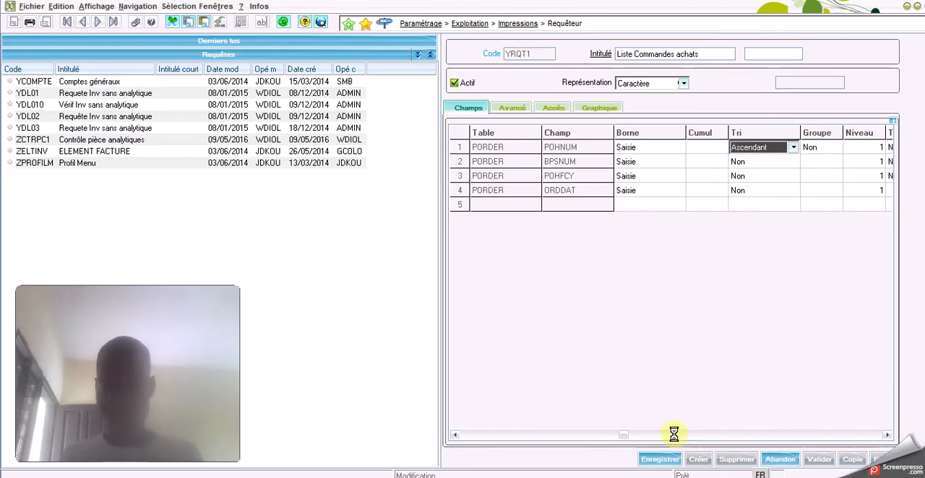
{"action": "left_click", "coordinate": [659, 459]}
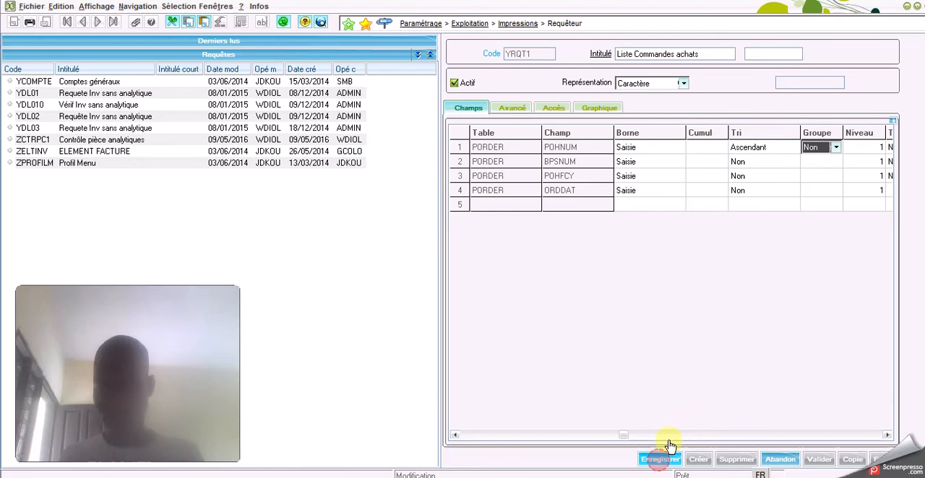
Add a fifth query line on the purchase order price table PORDERP, searching the tables with PORDER
{"action": "left_click", "coordinate": [470, 436]}
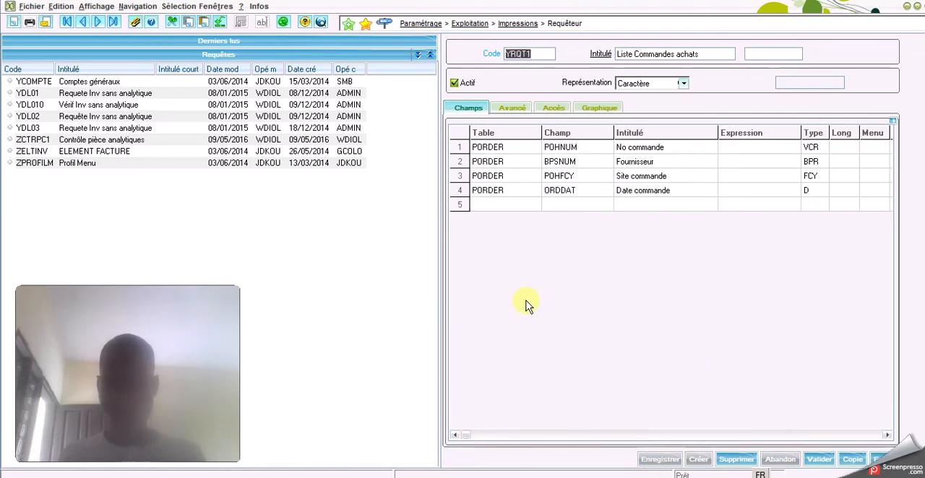
{"action": "left_click", "coordinate": [504, 205]}
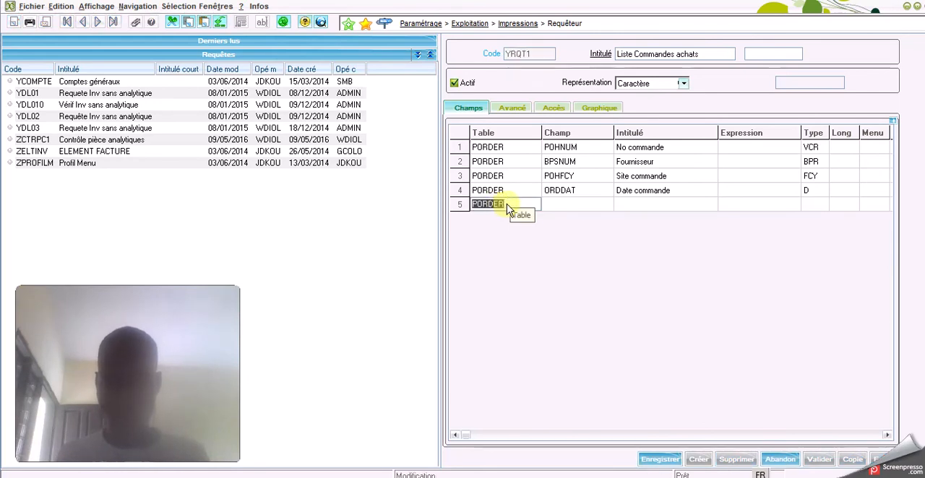
{"action": "left_click", "coordinate": [507, 204]}
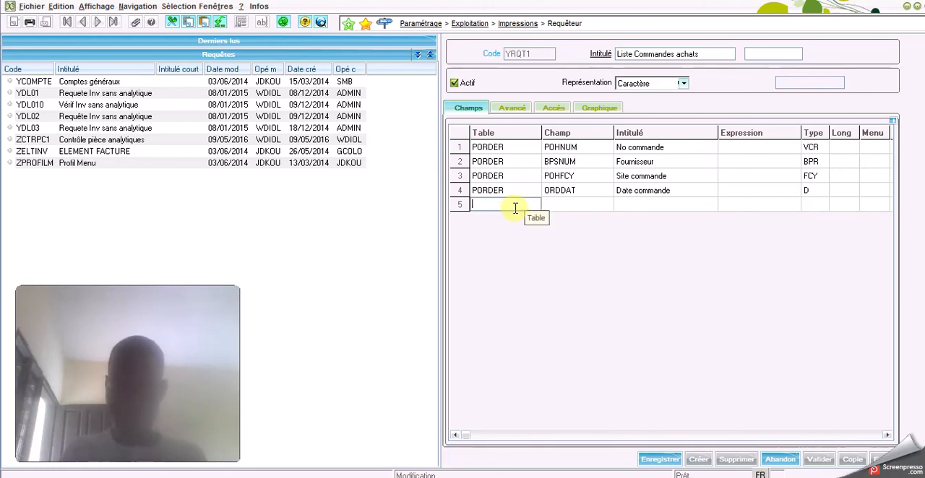
{"action": "key", "text": "F12"}
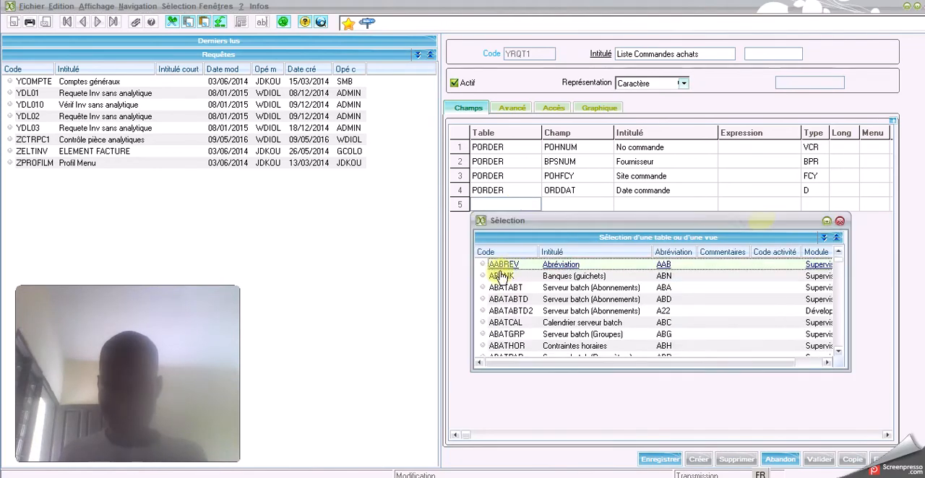
{"action": "right_click", "coordinate": [510, 261]}
{"action": "left_click", "coordinate": [542, 260]}
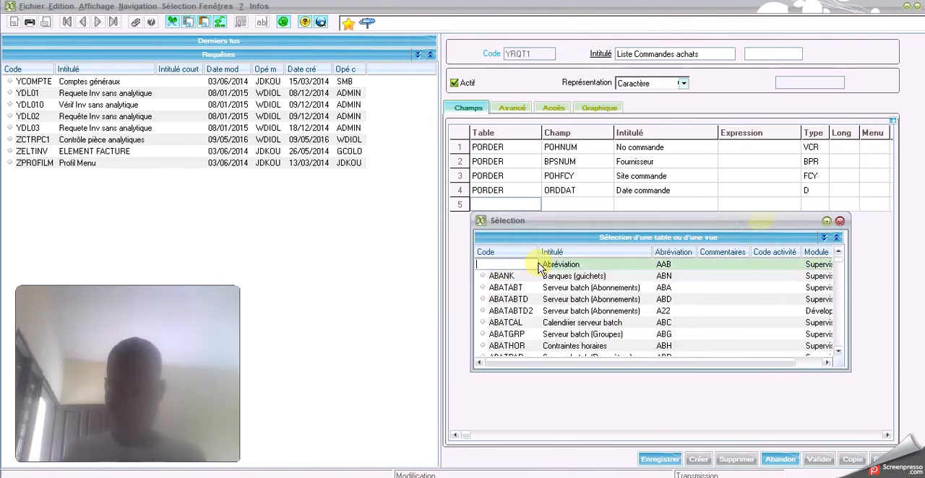
{"action": "type", "text": "POR"}
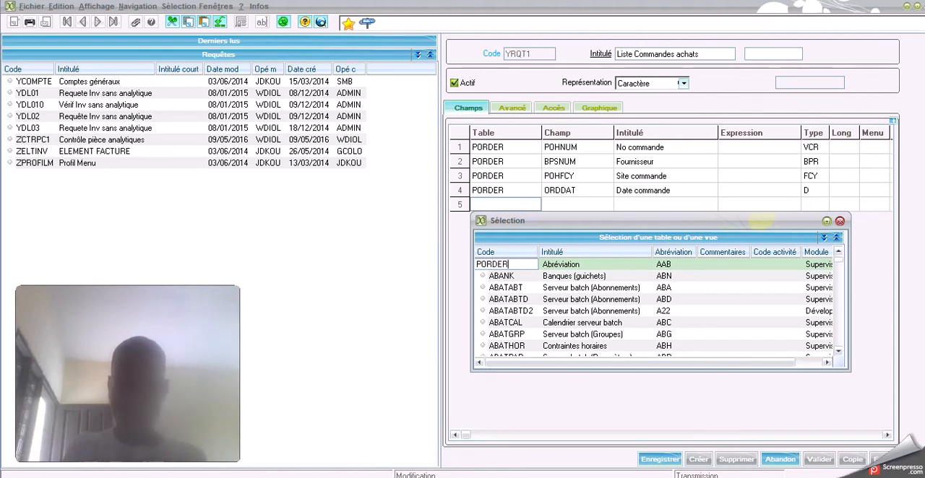
{"action": "type", "text": "DER"}
{"action": "key", "text": "Return"}
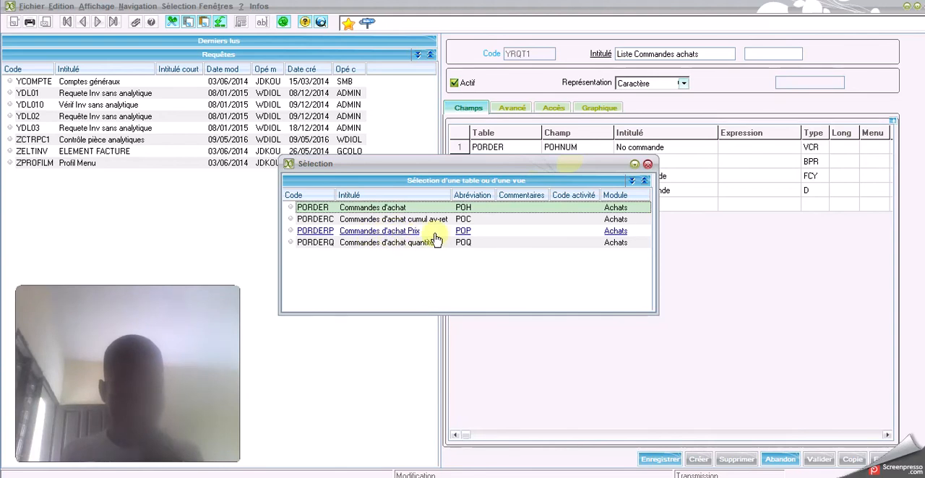
{"action": "double_click", "coordinate": [377, 233]}
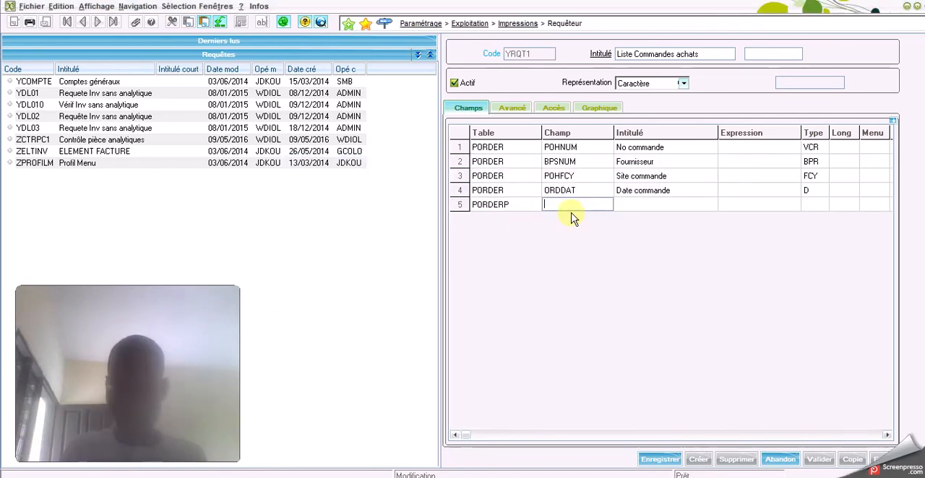
Filter the PORDERP fields by the text *ARTI* and complete line 5 with ITMREF, Article, keeping Borne at Non saisie
{"action": "key", "text": "F12"}
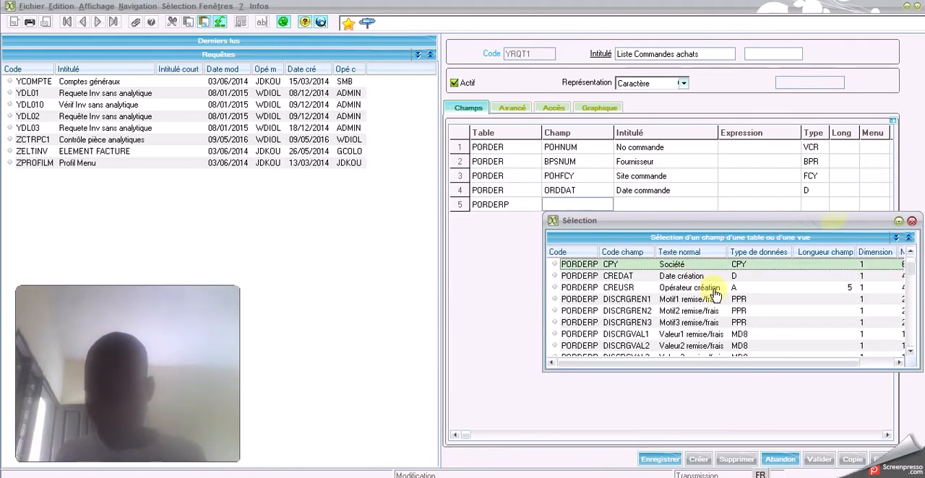
{"action": "right_click", "coordinate": [682, 257]}
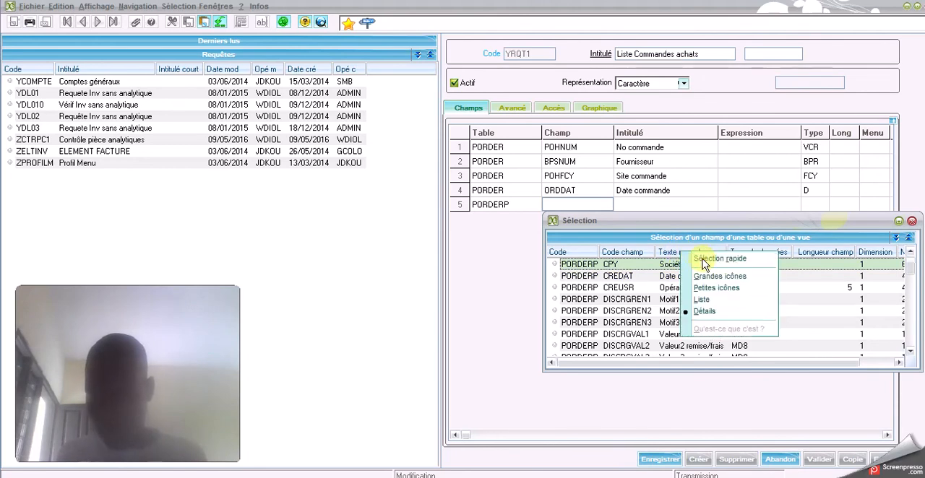
{"action": "left_click", "coordinate": [702, 258]}
{"action": "type", "text": "*ARTI*"}
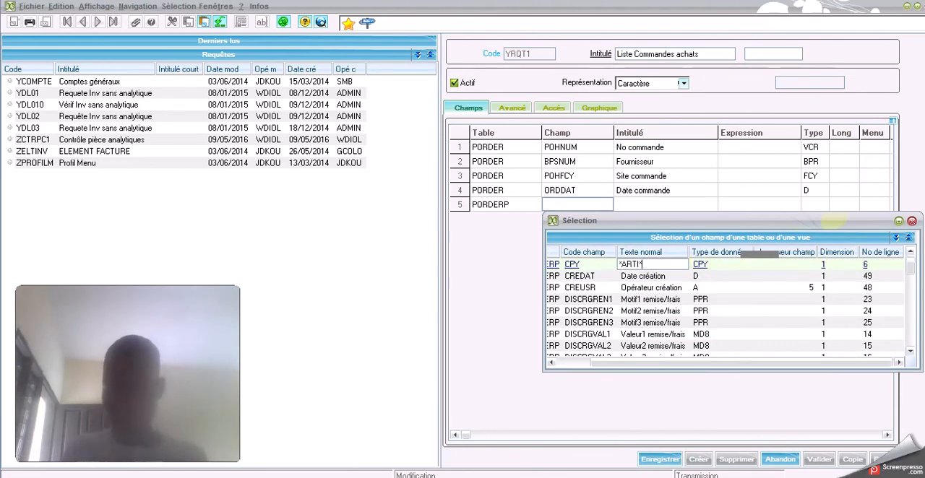
{"action": "key", "text": "Return"}
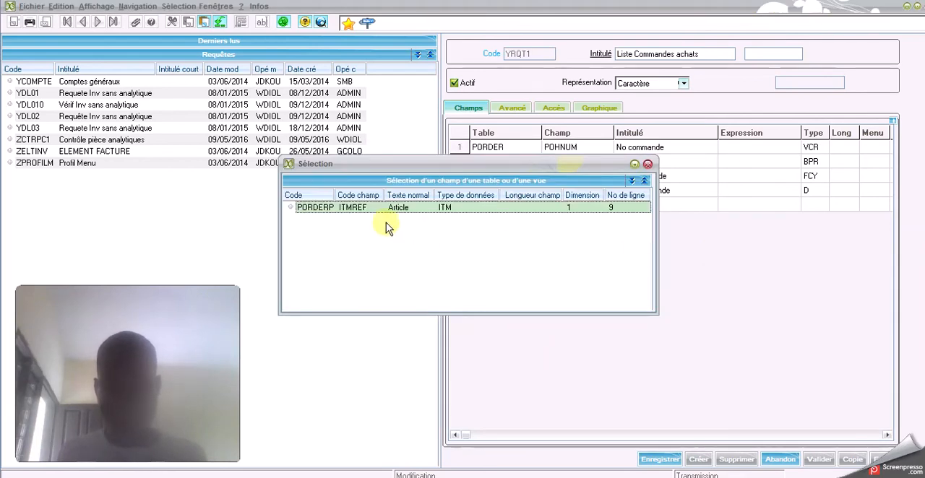
{"action": "left_click", "coordinate": [394, 209]}
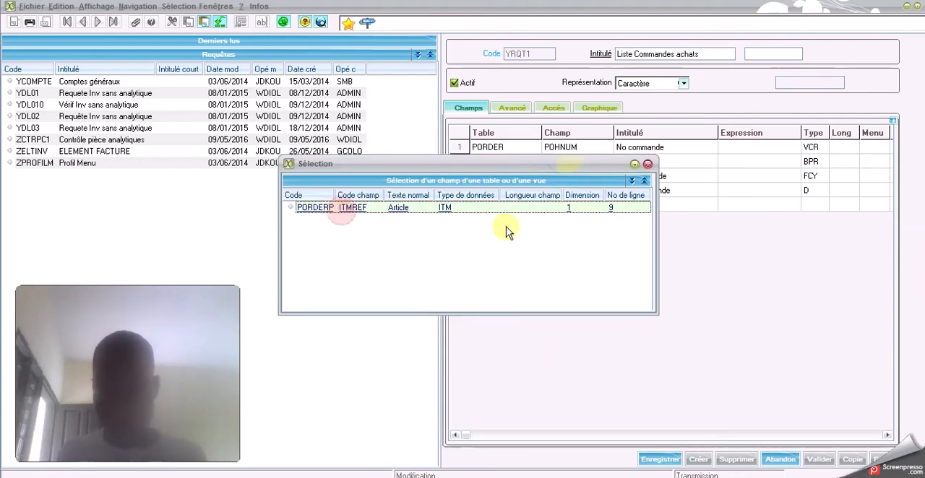
{"action": "key", "text": "Tab"}
{"action": "key", "text": "Tab"}
{"action": "key", "text": "Tab"}
{"action": "key", "text": "Tab"}
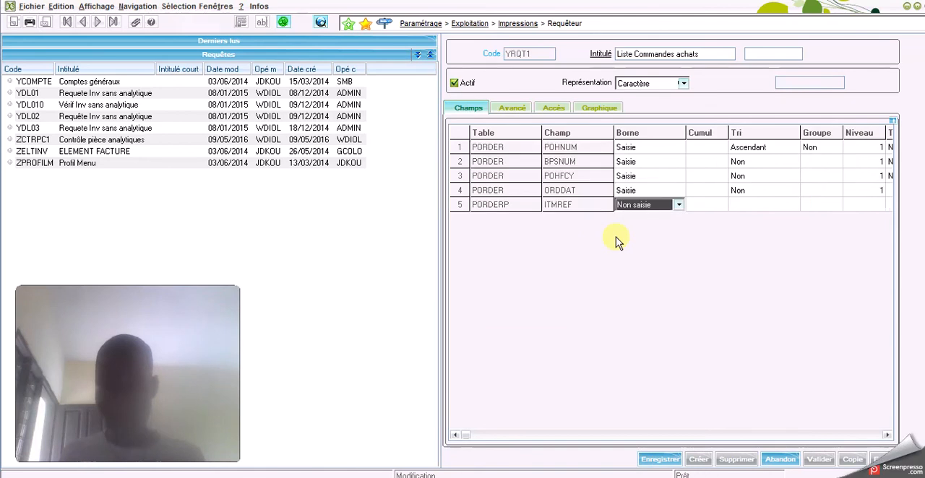
{"action": "key", "text": "Tab"}
{"action": "key", "text": "Tab"}
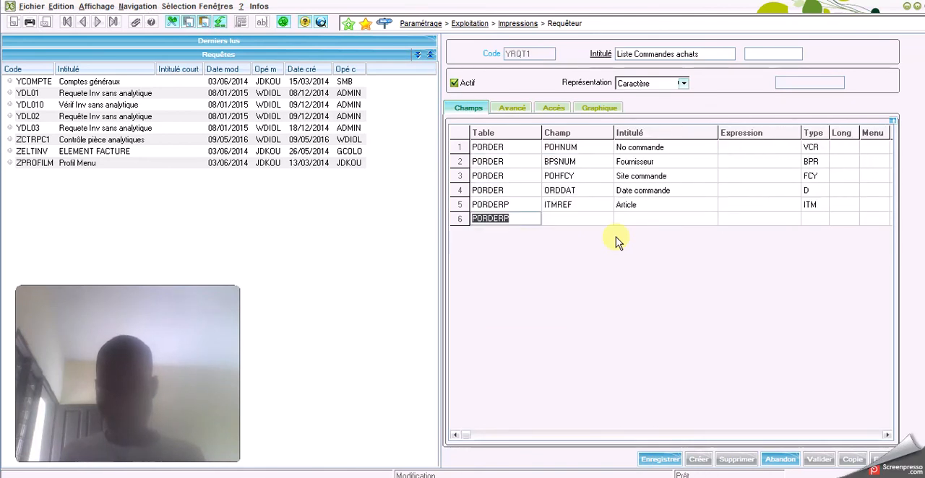
Add a PORDERP line for NETPRI, Prix net, filtering the field texts by PRIX and keeping Borne at Non saisie
{"action": "left_click", "coordinate": [579, 228]}
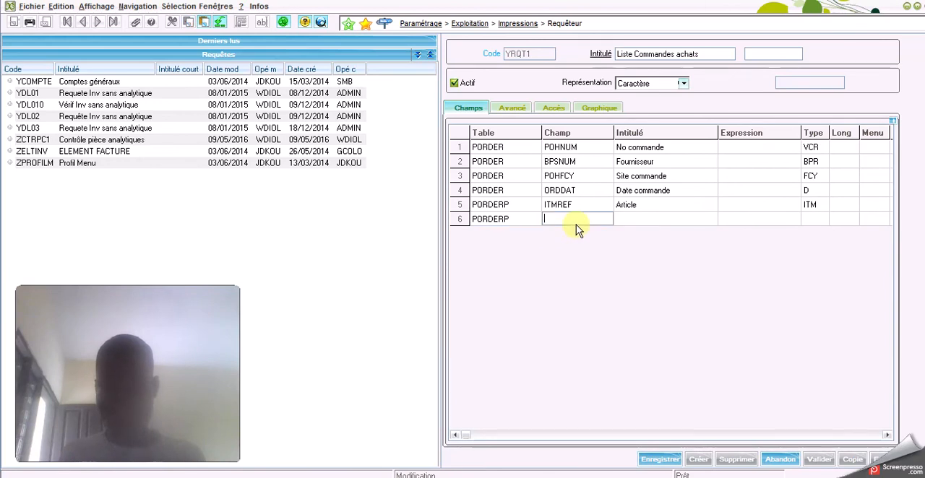
{"action": "key", "text": "F12"}
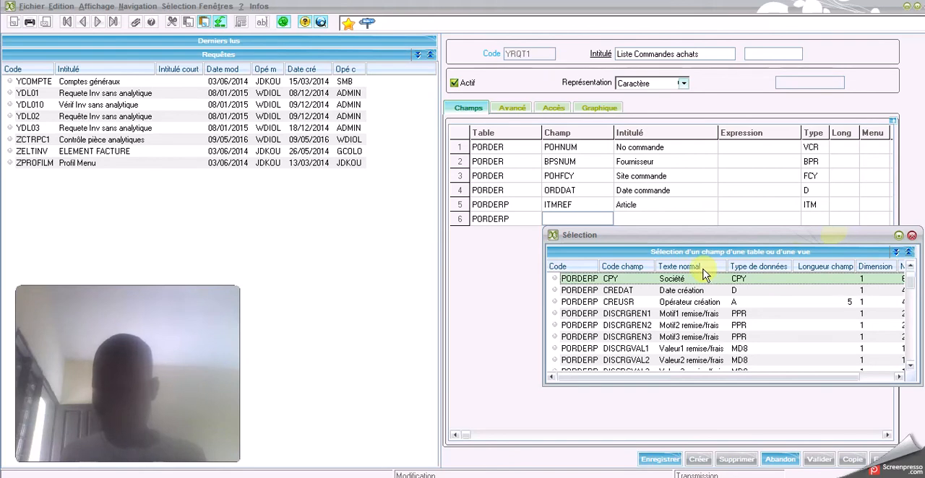
{"action": "right_click", "coordinate": [705, 272]}
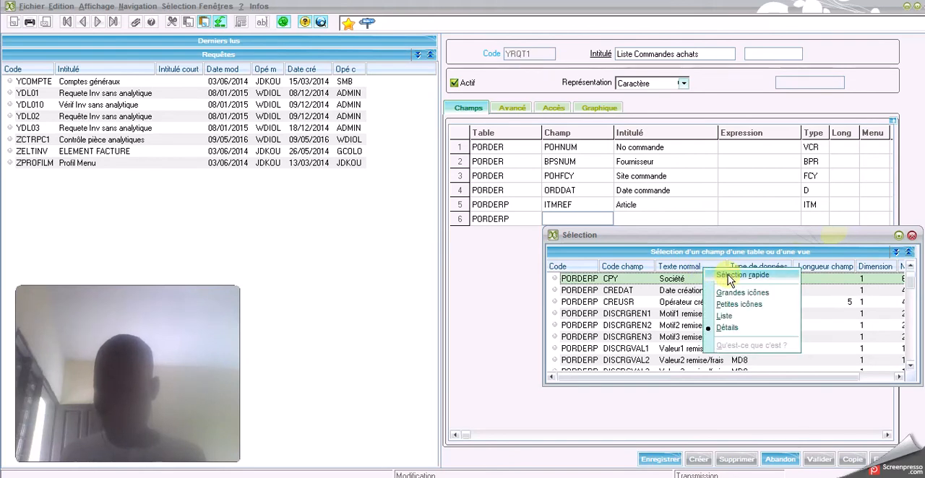
{"action": "left_click", "coordinate": [730, 276]}
{"action": "type", "text": "PRIX*"}
{"action": "key", "text": "Return"}
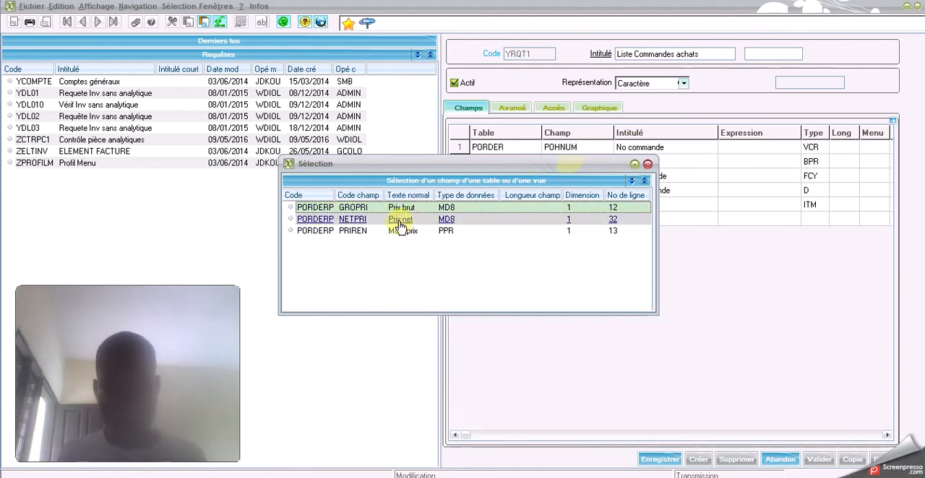
{"action": "left_click", "coordinate": [396, 224]}
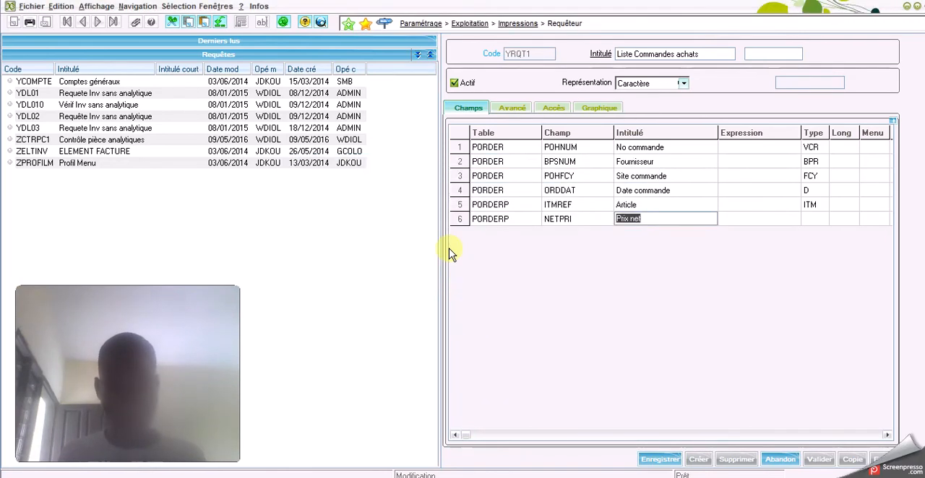
{"action": "key", "text": "Tab"}
{"action": "key", "text": "Tab"}
{"action": "key", "text": "Tab"}
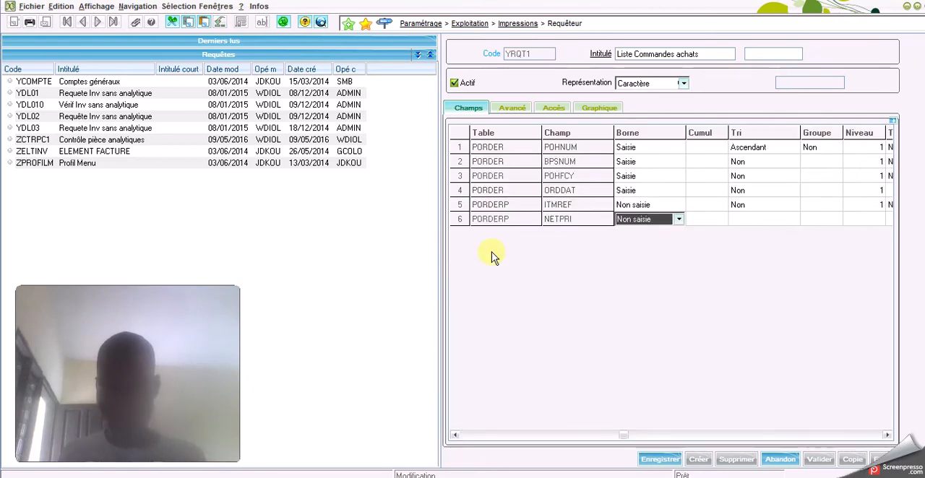
{"action": "key", "text": "Tab"}
{"action": "key", "text": "Tab"}
{"action": "key", "text": "Tab"}
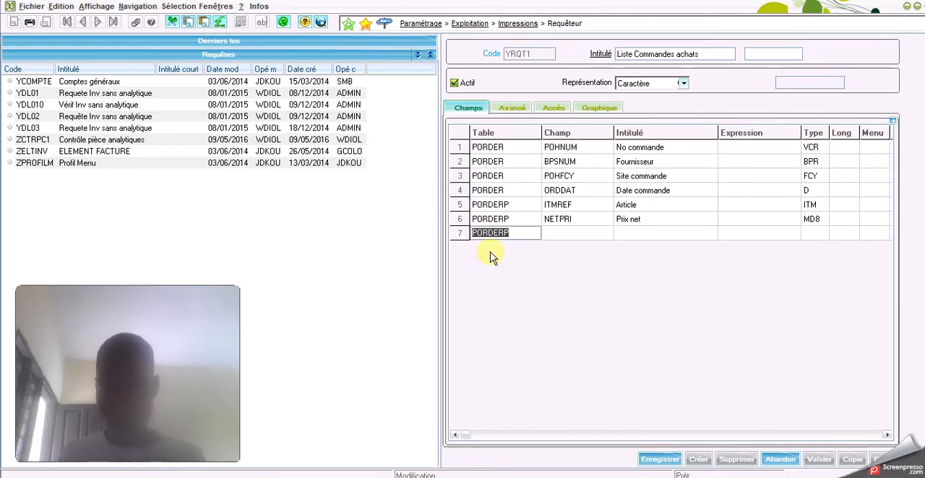
{"action": "key", "text": "Tab"}
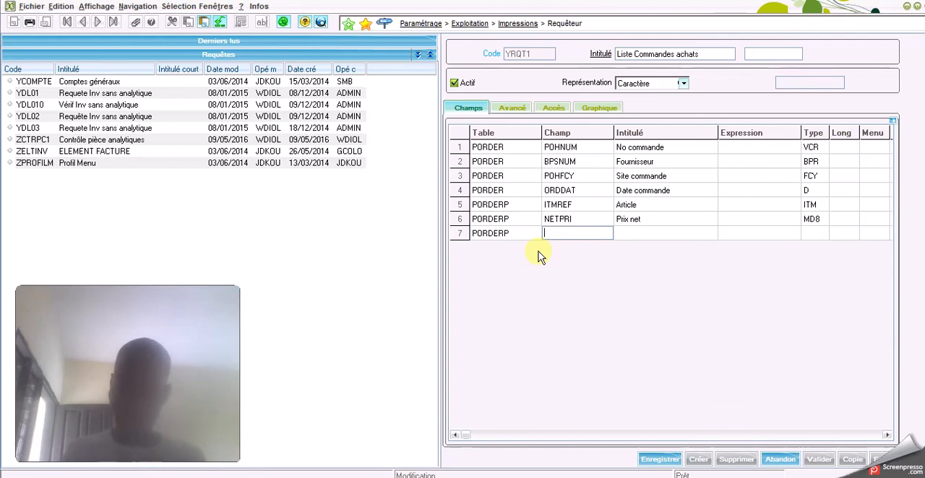
{"action": "key", "text": "F12"}
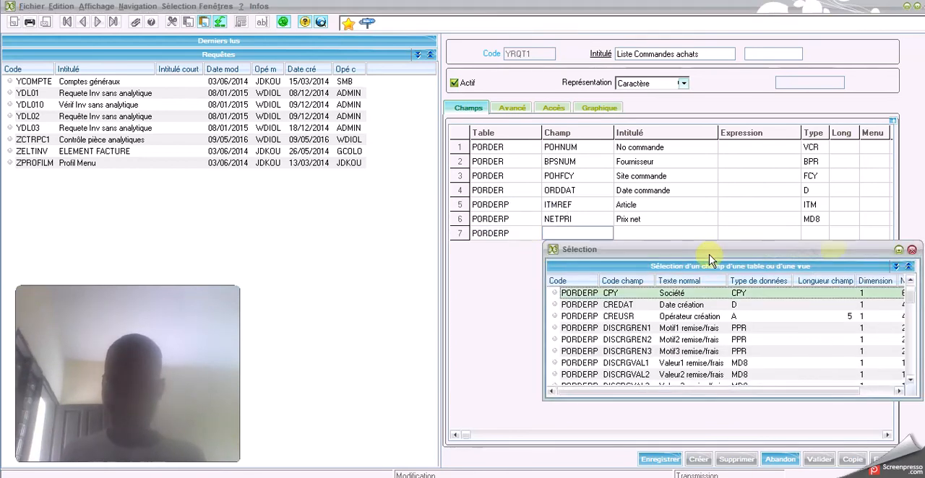
{"action": "left_click", "coordinate": [912, 250]}
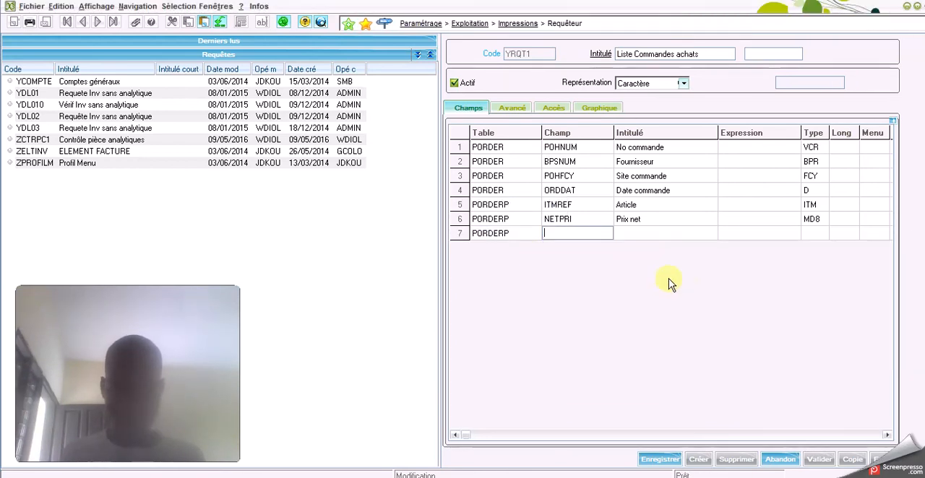
{"action": "key", "text": "shift+Tab"}
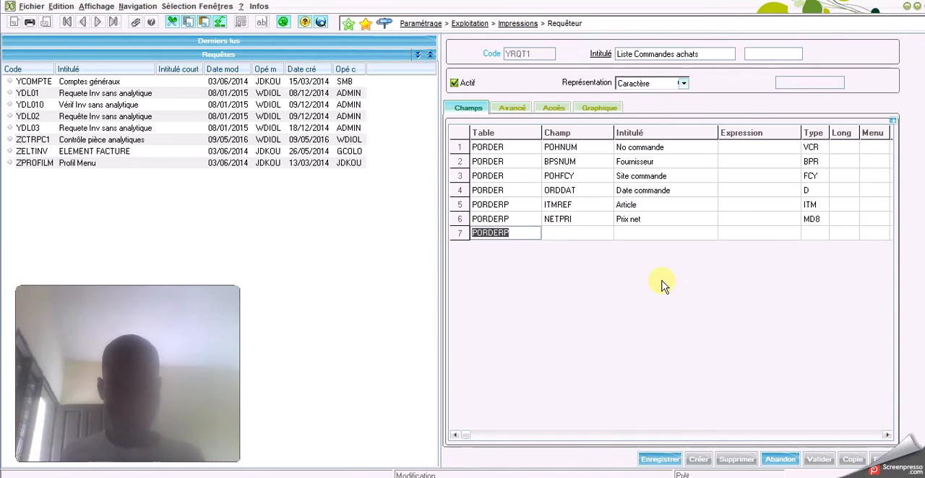
{"action": "key", "text": "BackSpace"}
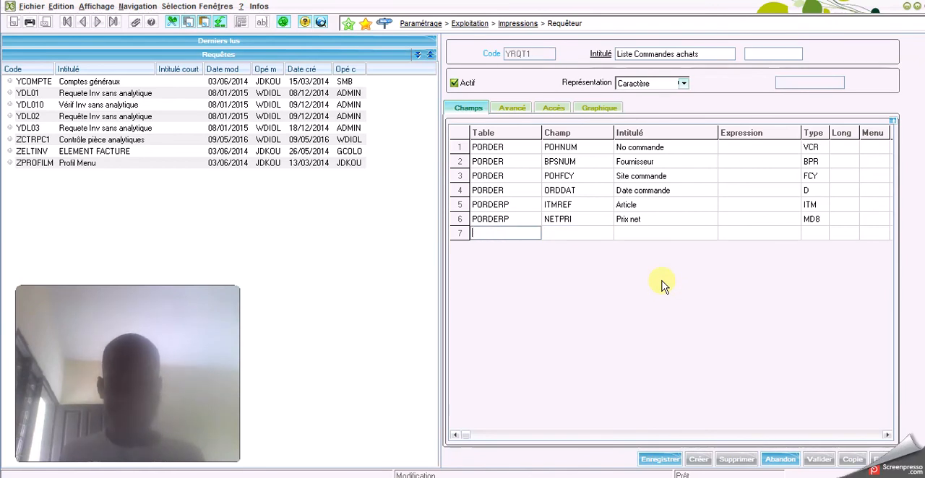
{"action": "key", "text": "Escape"}
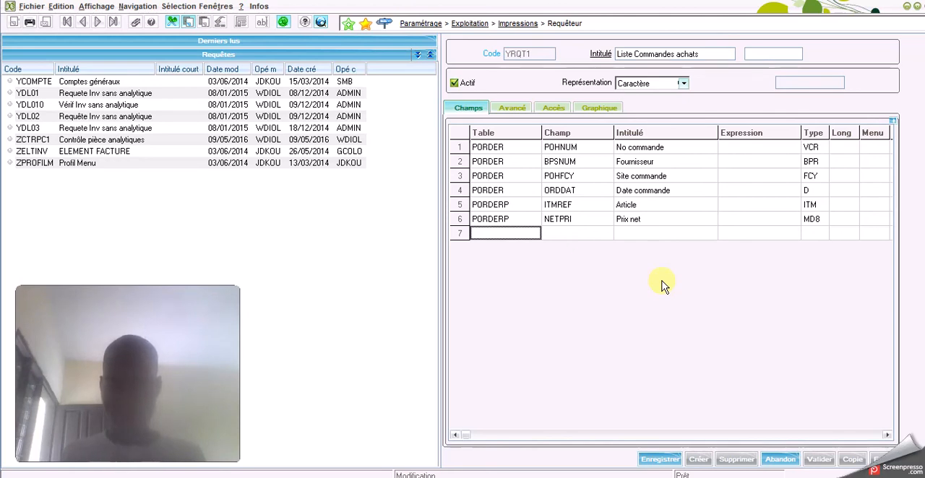
Save and validate the query with its added PORDERP fields
{"action": "left_click", "coordinate": [659, 460]}
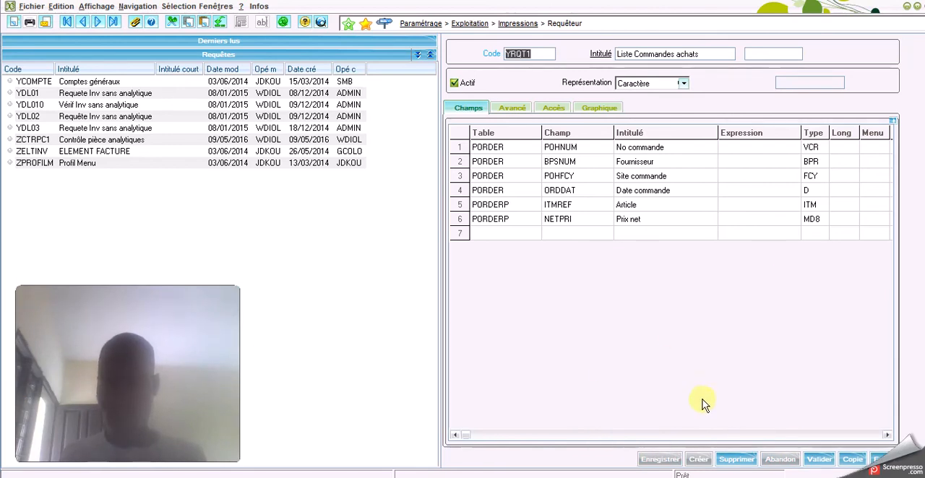
{"action": "left_click", "coordinate": [819, 460]}
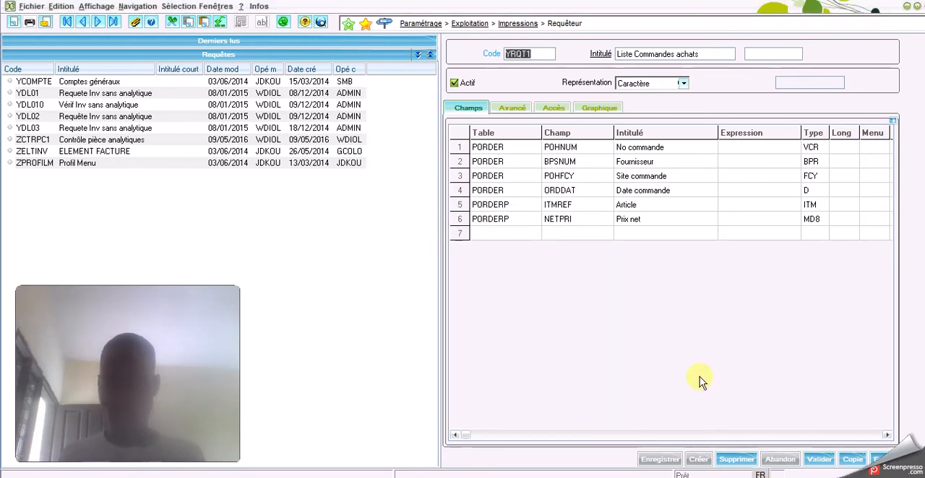
Add a seventh query line on the table PORDERQ
{"action": "left_click", "coordinate": [489, 235]}
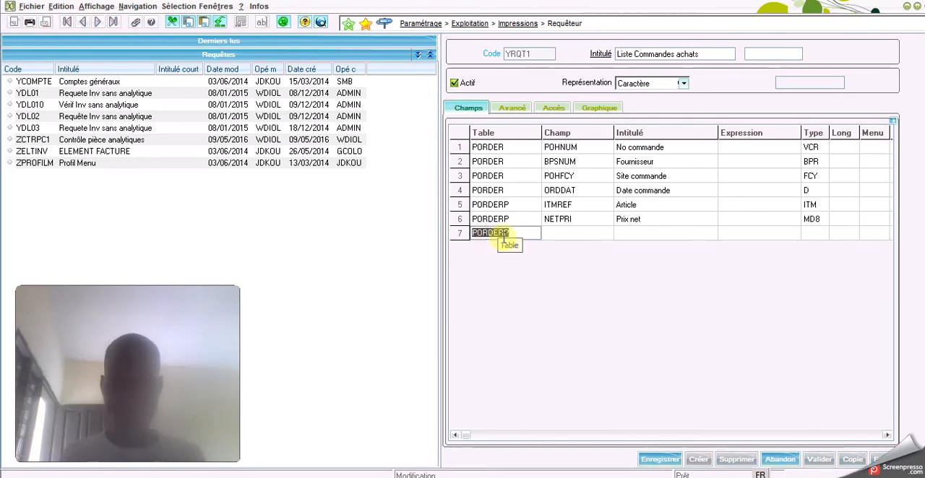
{"action": "left_click", "coordinate": [511, 233]}
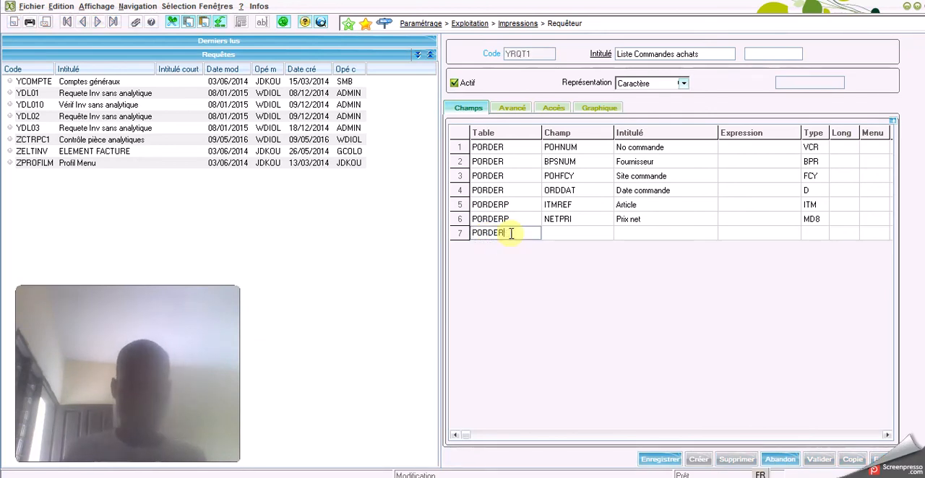
{"action": "key", "text": "BackSpace"}
{"action": "type", "text": "Q"}
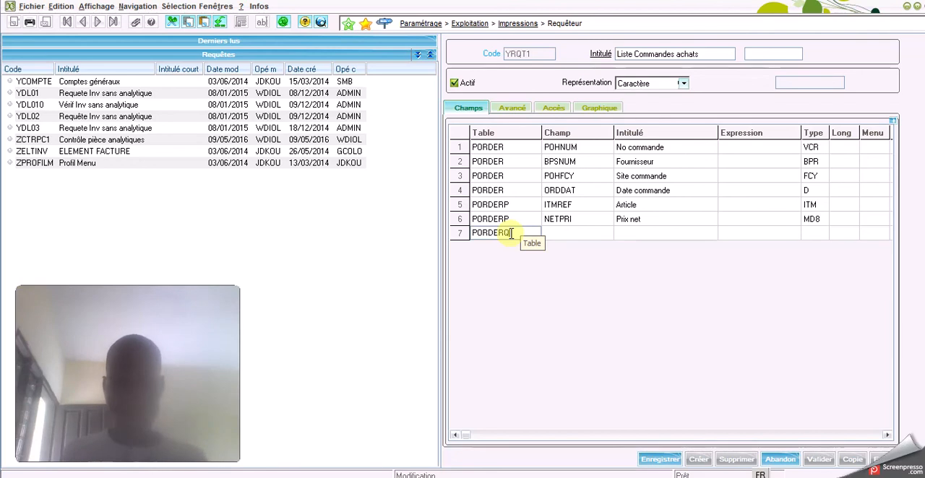
{"action": "left_click", "coordinate": [554, 237]}
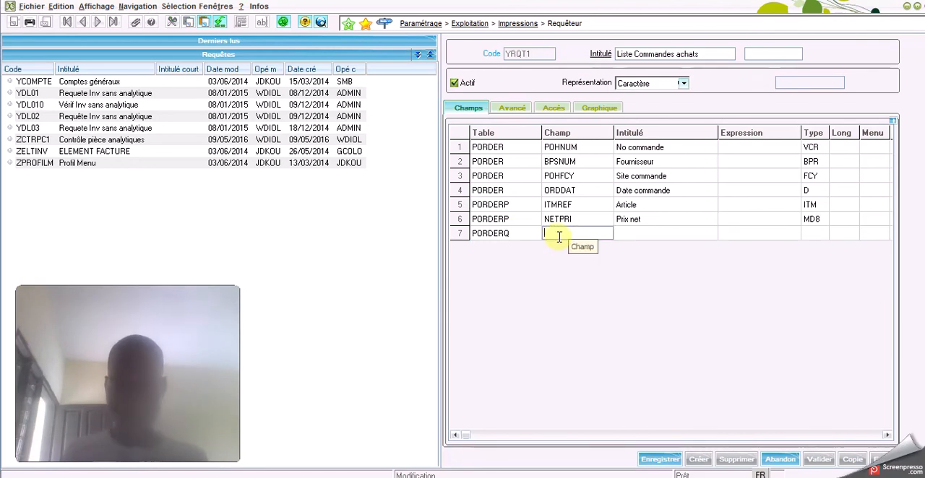
Filter the PORDERQ field texts by *quant* and choose QTYSTU, Quantité US, as the field of line 7
{"action": "key", "text": "F12"}
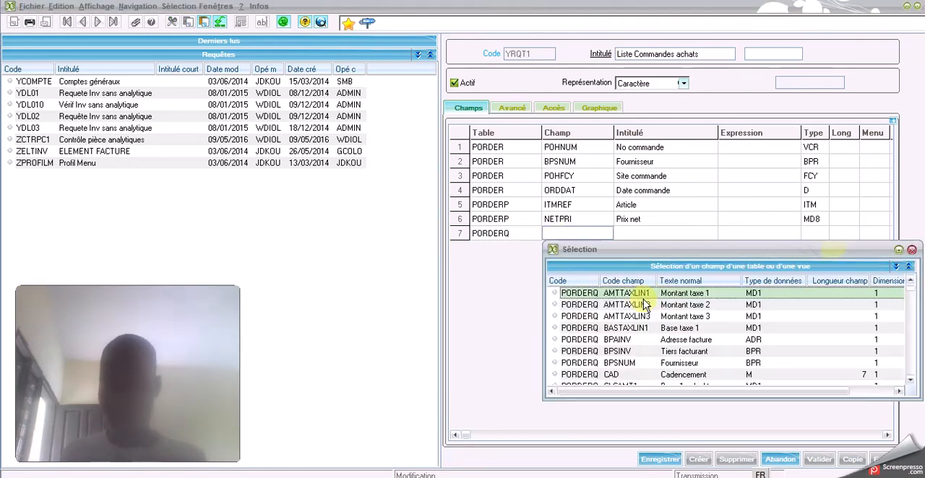
{"action": "right_click", "coordinate": [681, 282]}
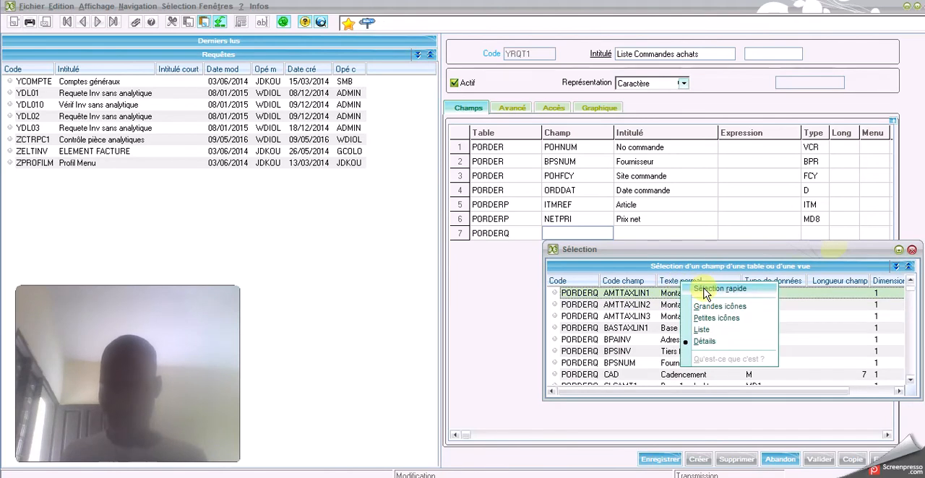
{"action": "left_click", "coordinate": [701, 290]}
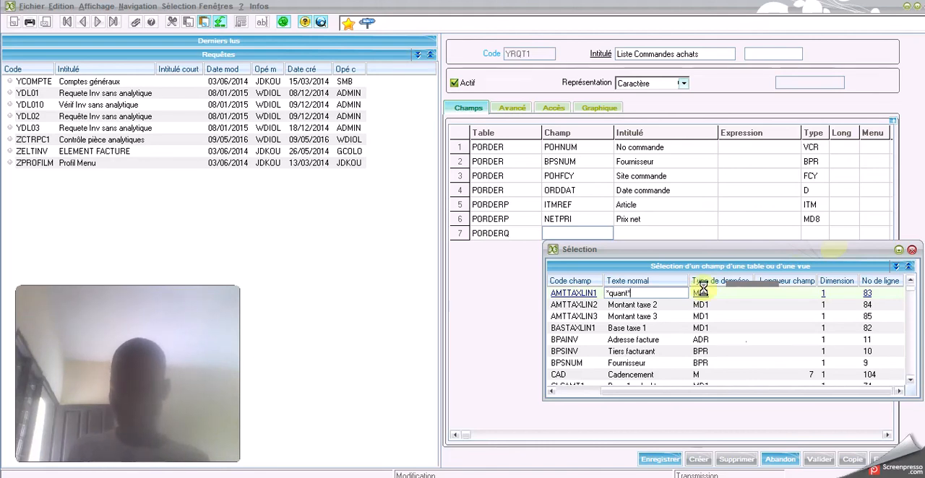
{"action": "type", "text": "*quant*"}
{"action": "key", "text": "Return"}
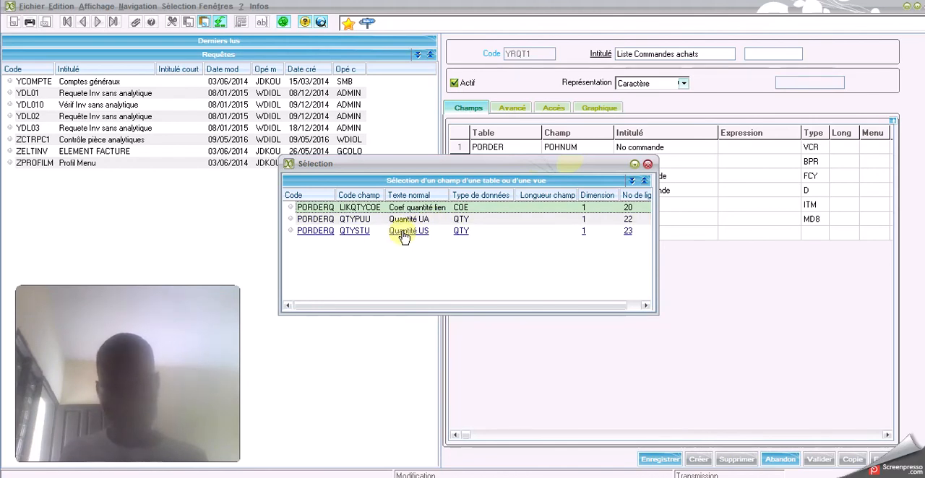
{"action": "double_click", "coordinate": [403, 236]}
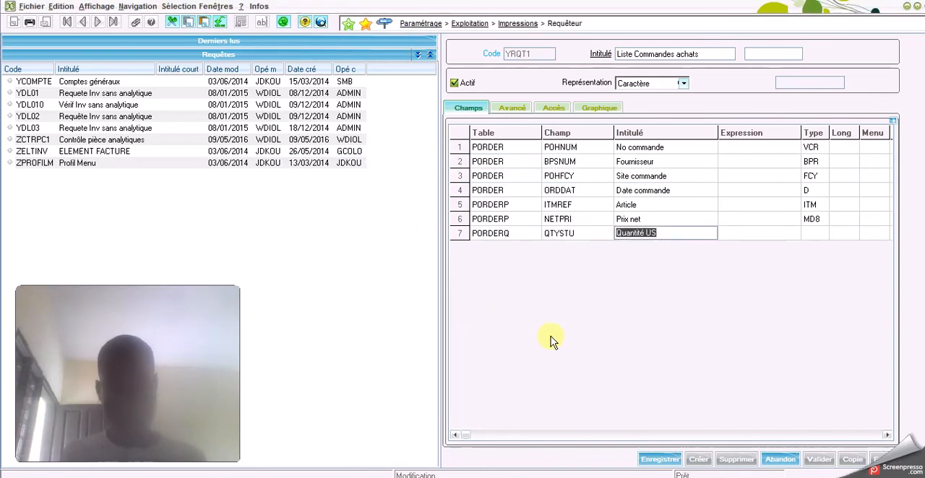
Keep line 7 at Borne Non saisie and Cumul Non, and save and validate the query
{"action": "key", "text": "Tab"}
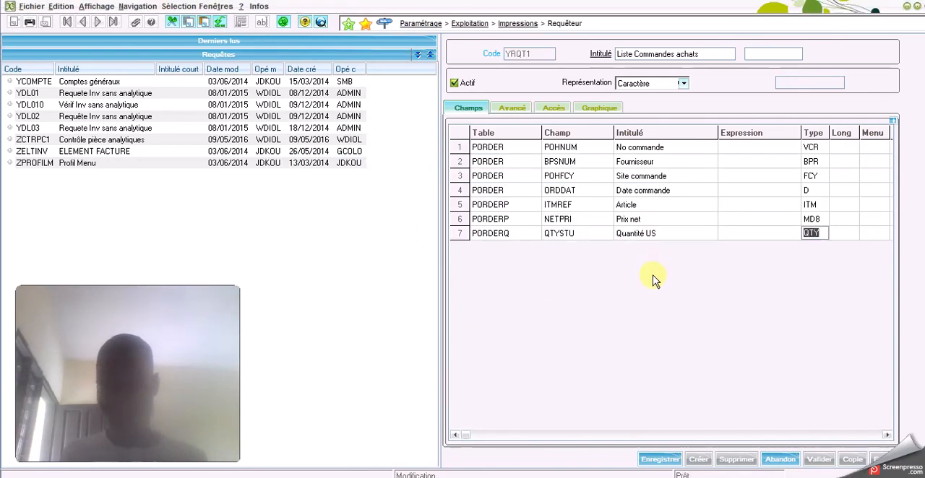
{"action": "key", "text": "Tab"}
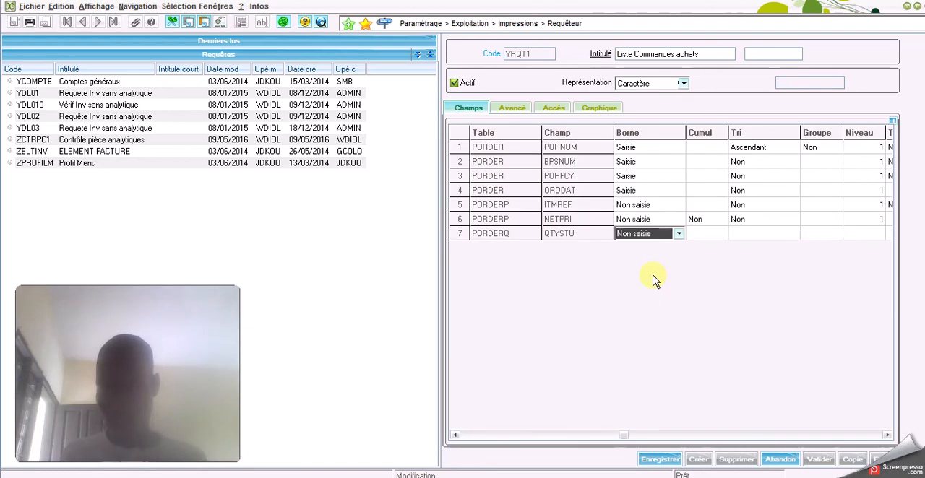
{"action": "key", "text": "Tab"}
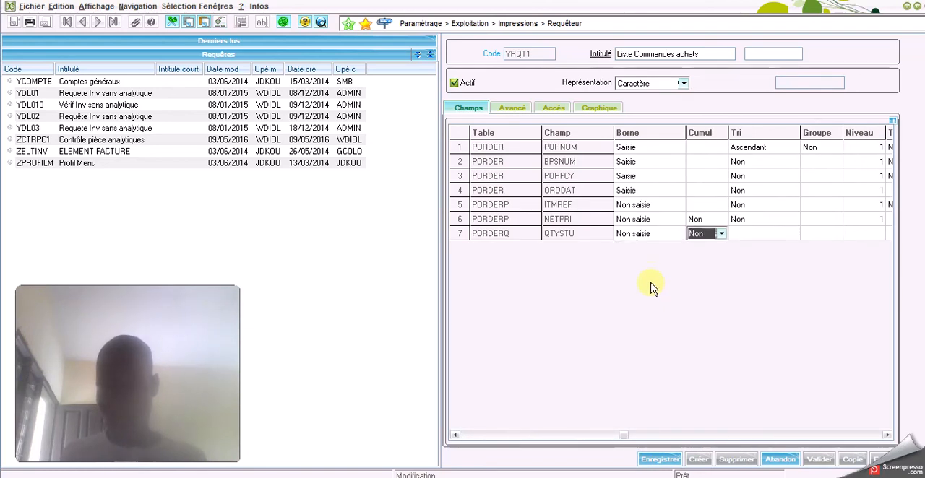
{"action": "left_click", "coordinate": [666, 463]}
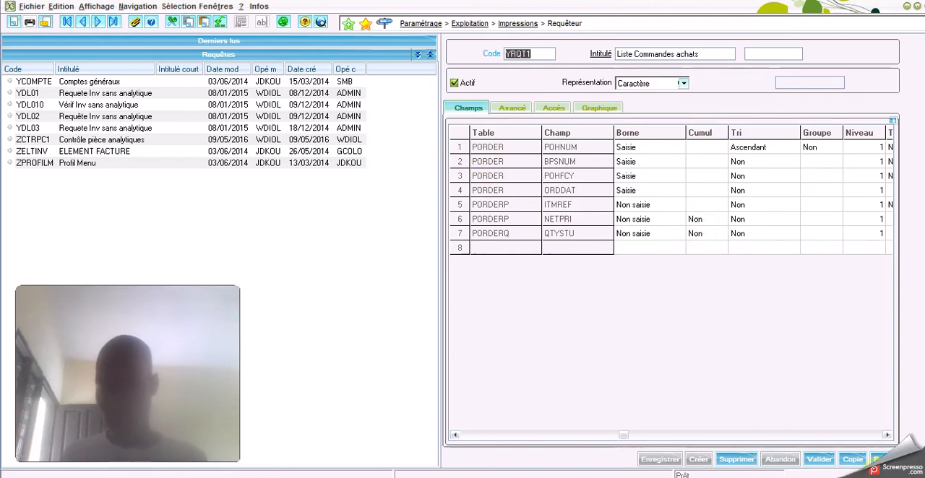
{"action": "left_click", "coordinate": [818, 460]}
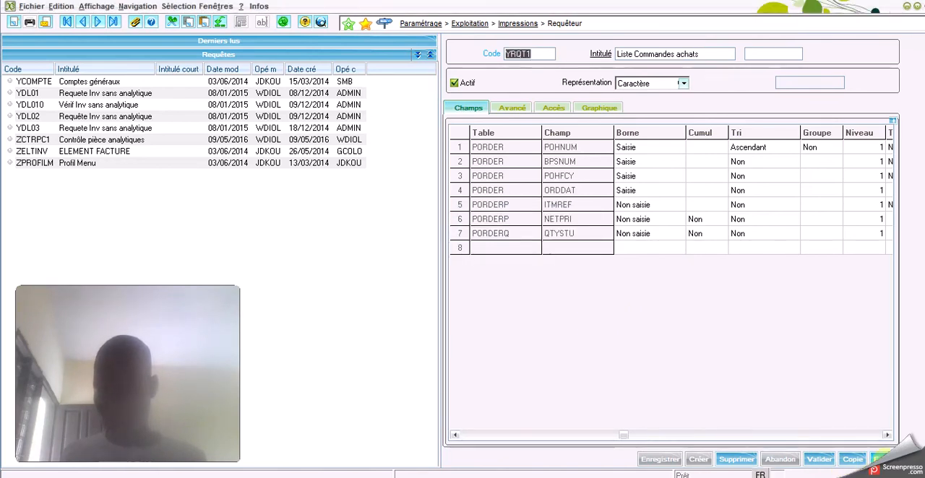
Run the query with the Site commande criterion set from SKF to SKF
{"action": "left_click", "coordinate": [881, 459]}
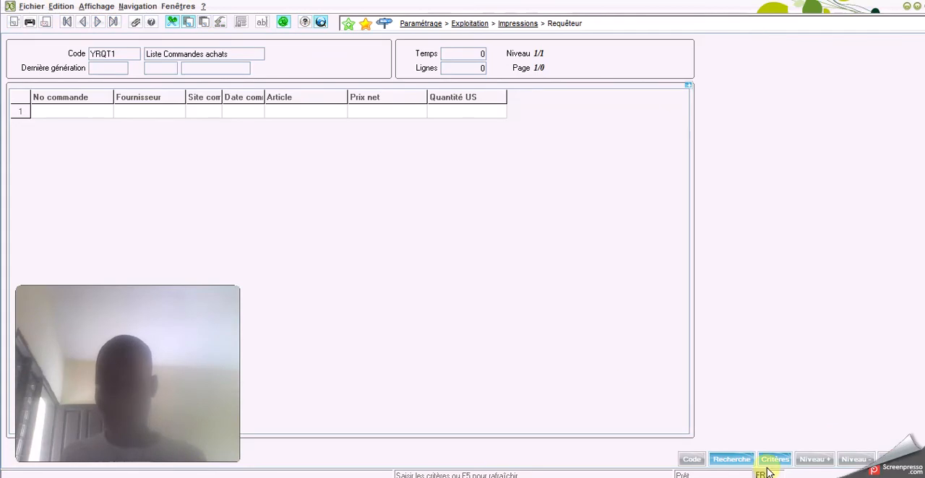
{"action": "left_click", "coordinate": [772, 461]}
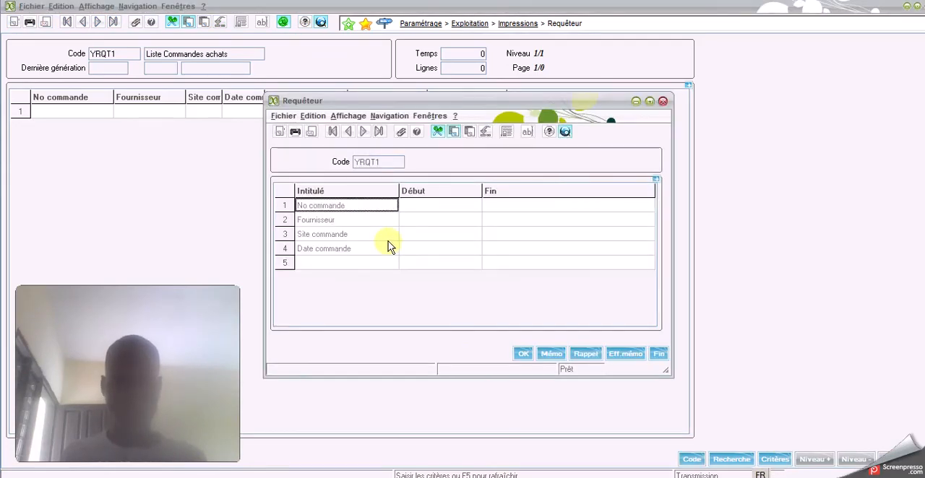
{"action": "left_click", "coordinate": [416, 237]}
{"action": "left_click", "coordinate": [416, 237]}
{"action": "type", "text": "s"}
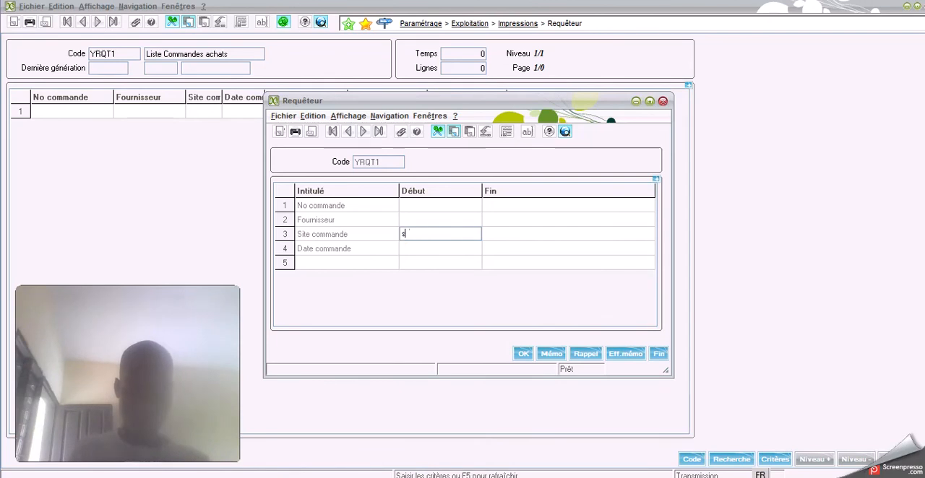
{"action": "type", "text": "kf"}
{"action": "key", "text": "Tab"}
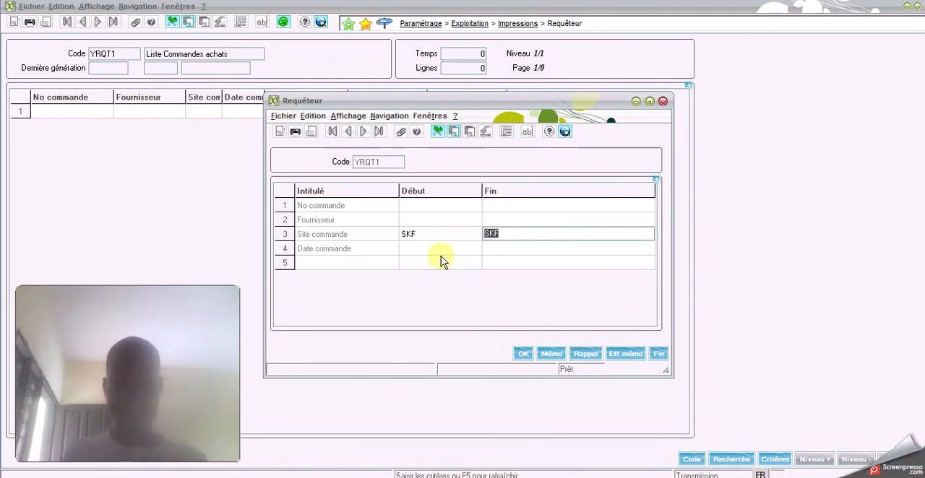
{"action": "left_click", "coordinate": [529, 353]}
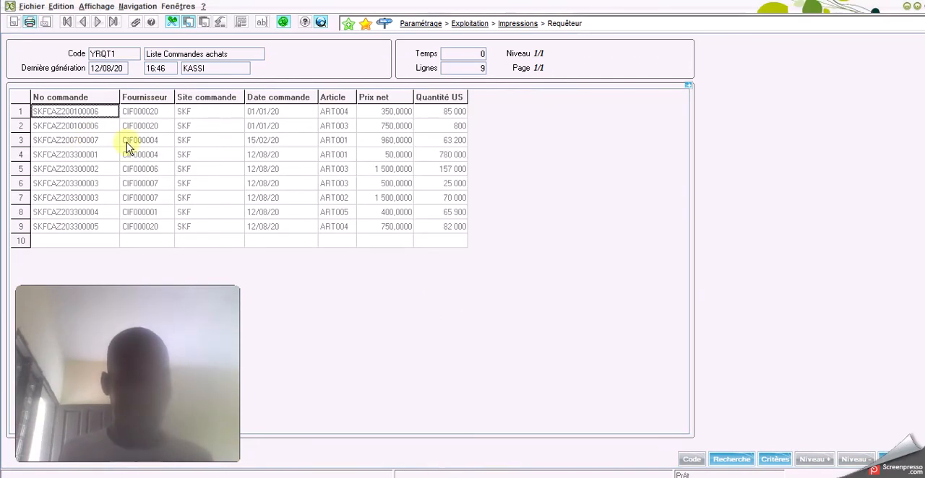
Examine the order, supplier, article, net price and quantity values in the result, comparing the first two lines
{"action": "left_click", "coordinate": [101, 111]}
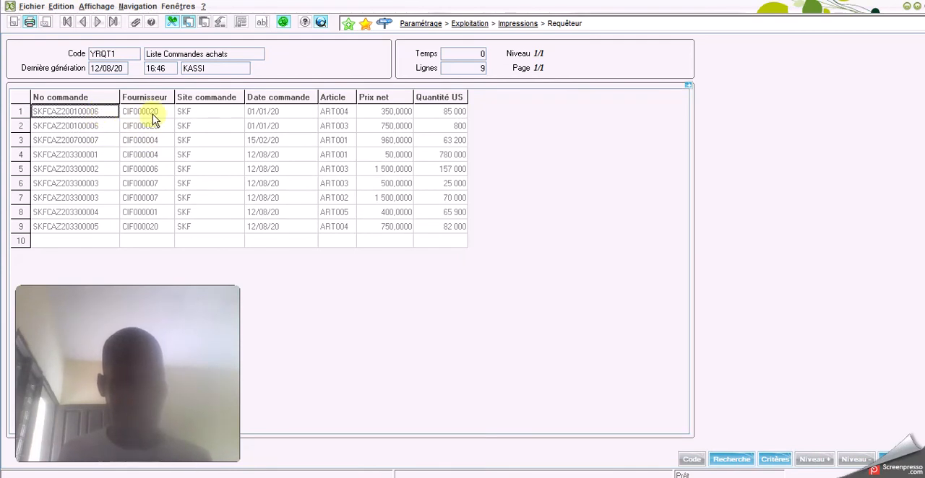
{"action": "left_click_drag", "start_coordinate": [154, 111], "coordinate": [340, 120]}
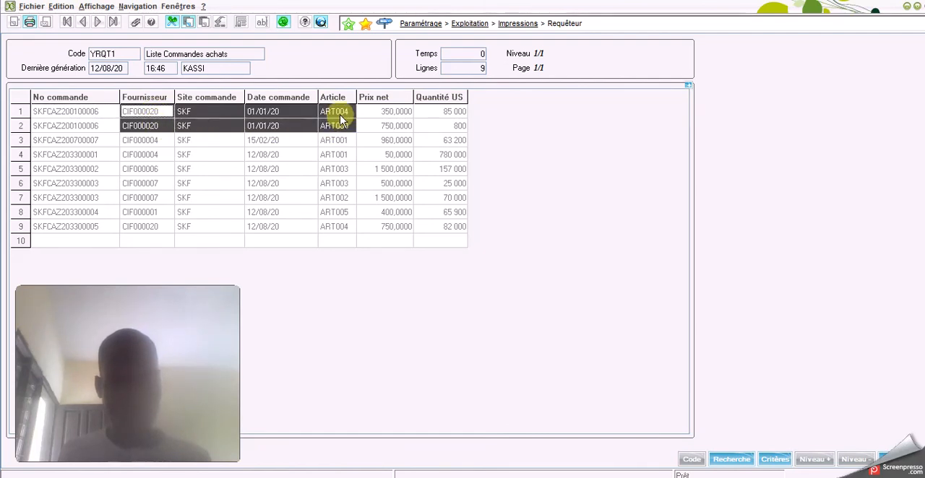
{"action": "left_click", "coordinate": [340, 114]}
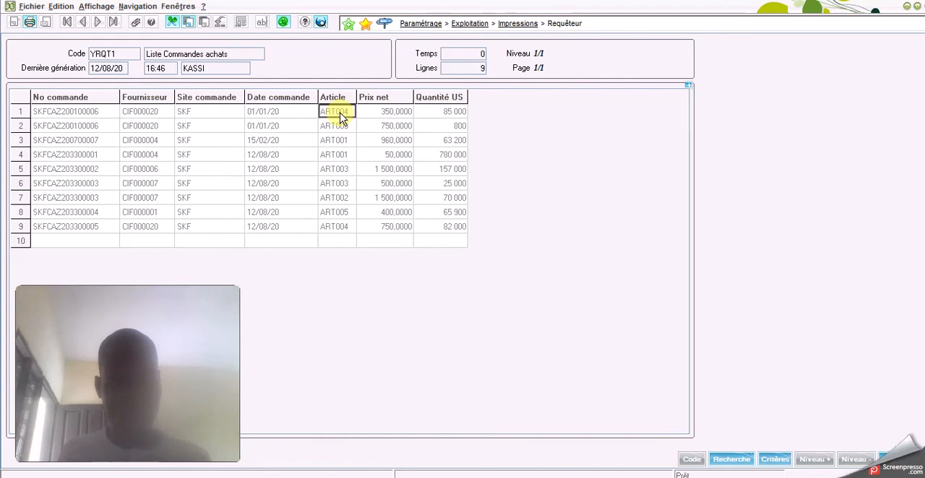
{"action": "left_click", "coordinate": [341, 128]}
{"action": "left_click", "coordinate": [383, 113]}
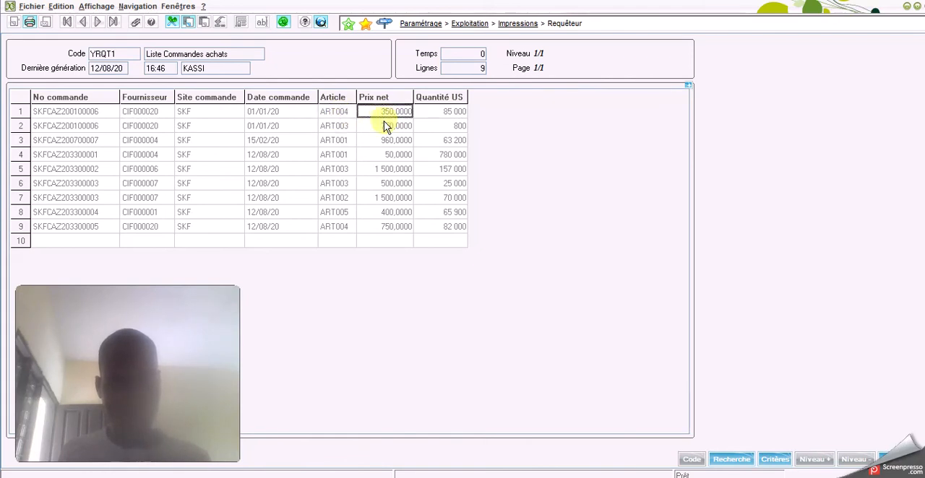
{"action": "left_click_drag", "start_coordinate": [448, 114], "coordinate": [445, 124]}
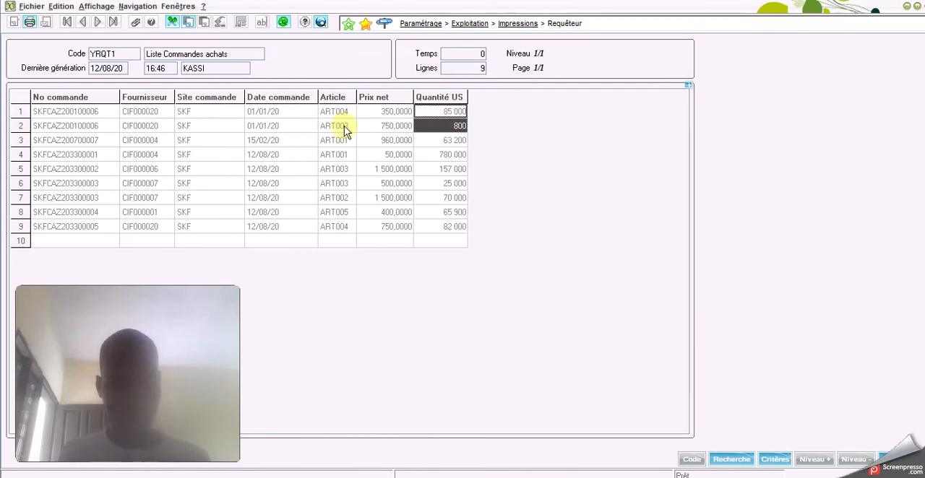
{"action": "left_click_drag", "start_coordinate": [79, 114], "coordinate": [44, 126]}
{"action": "left_click_drag", "start_coordinate": [107, 131], "coordinate": [461, 131]}
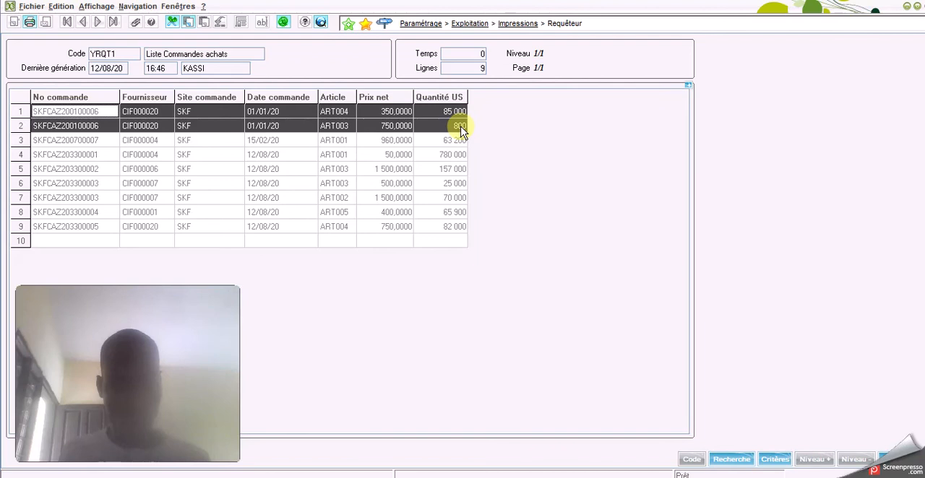
{"action": "left_click", "coordinate": [184, 128]}
{"action": "right_click", "coordinate": [89, 113]}
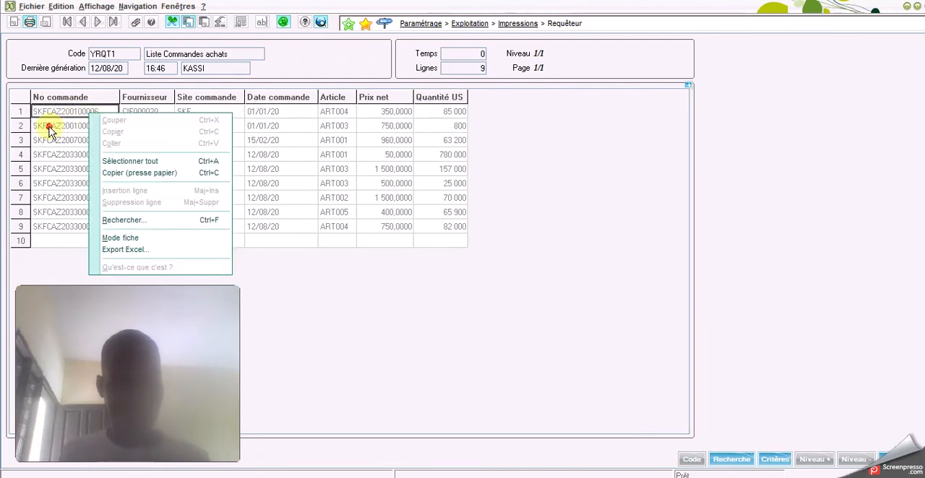
{"action": "left_click", "coordinate": [58, 126]}
{"action": "left_click", "coordinate": [62, 143]}
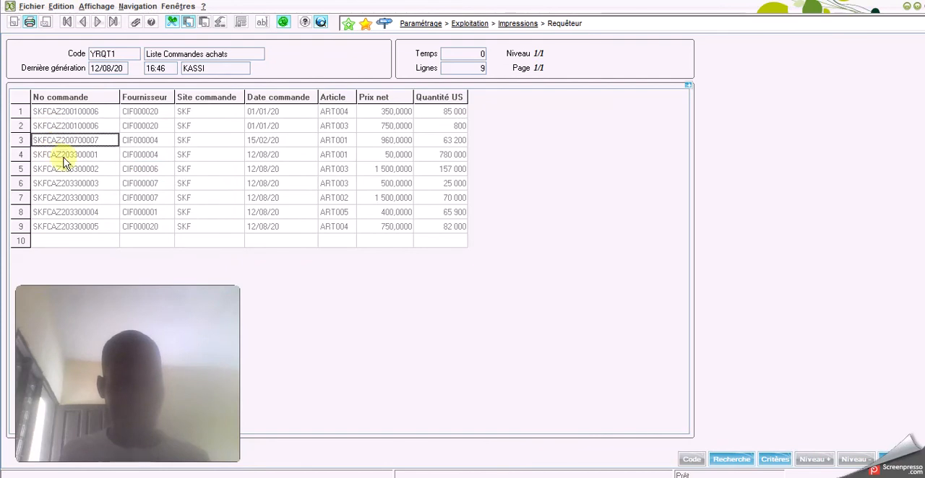
{"action": "left_click", "coordinate": [65, 157]}
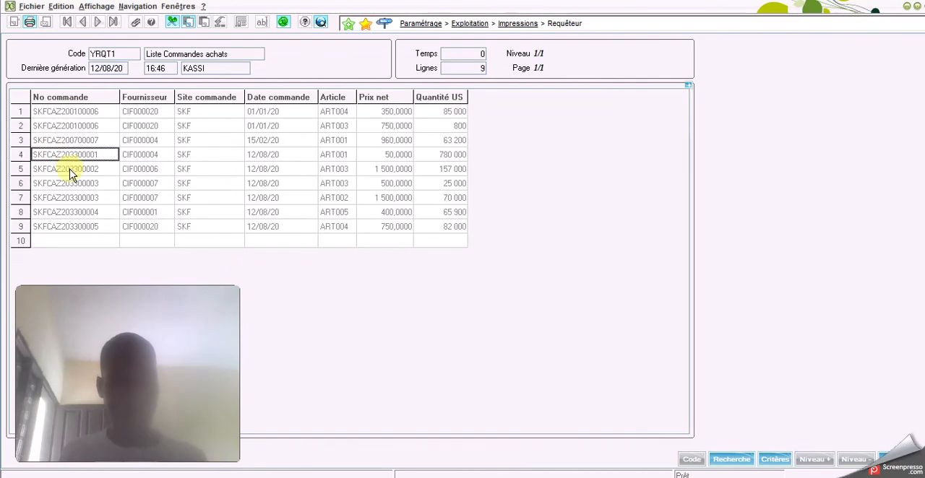
Set the Date commande criterion from 01/01/2020 to 25/02/2020, keeping site SKF, and rerun the query
{"action": "left_click", "coordinate": [774, 460]}
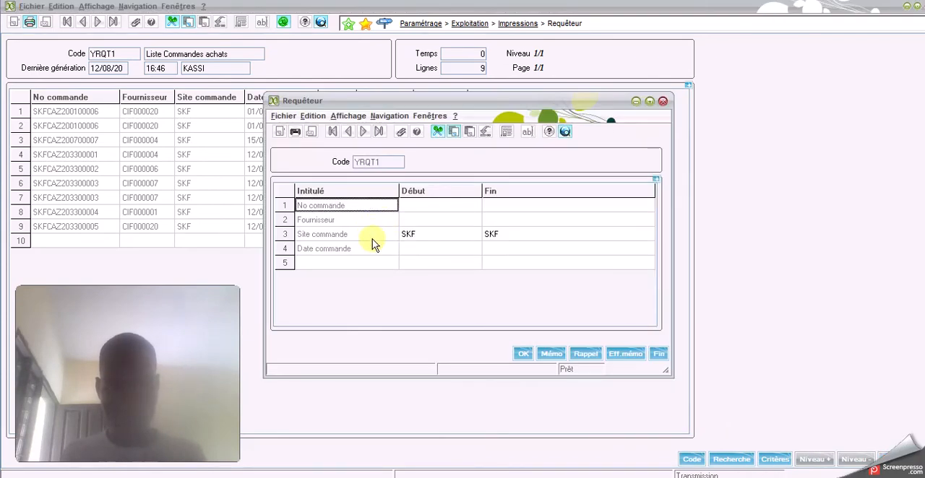
{"action": "left_click", "coordinate": [419, 249]}
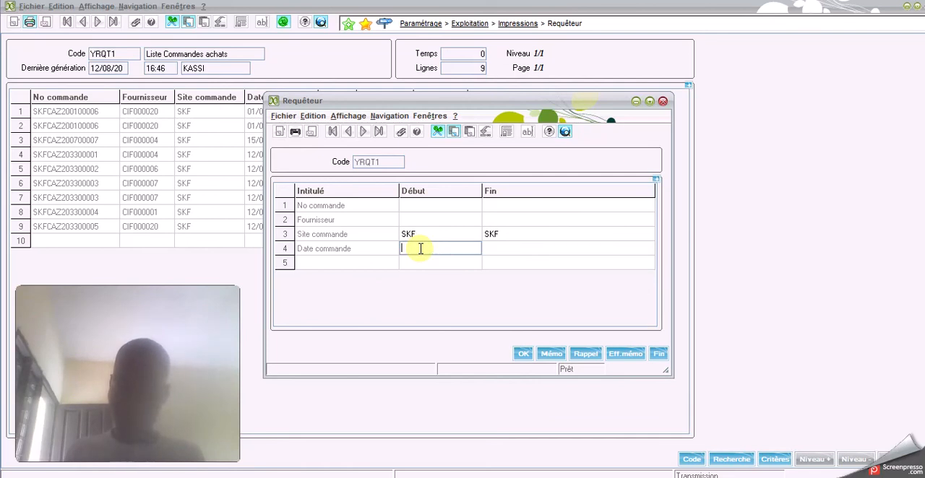
{"action": "type", "text": "01"}
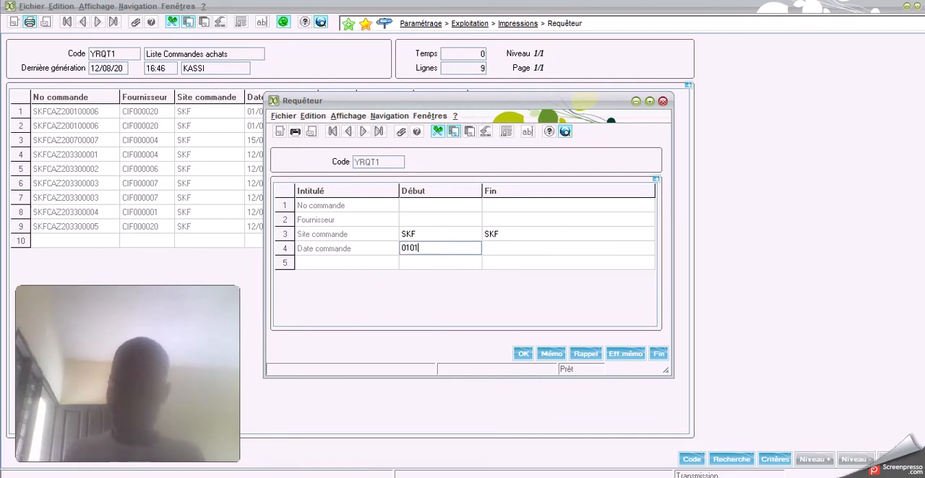
{"action": "type", "text": "/01/2020"}
{"action": "key", "text": "Tab"}
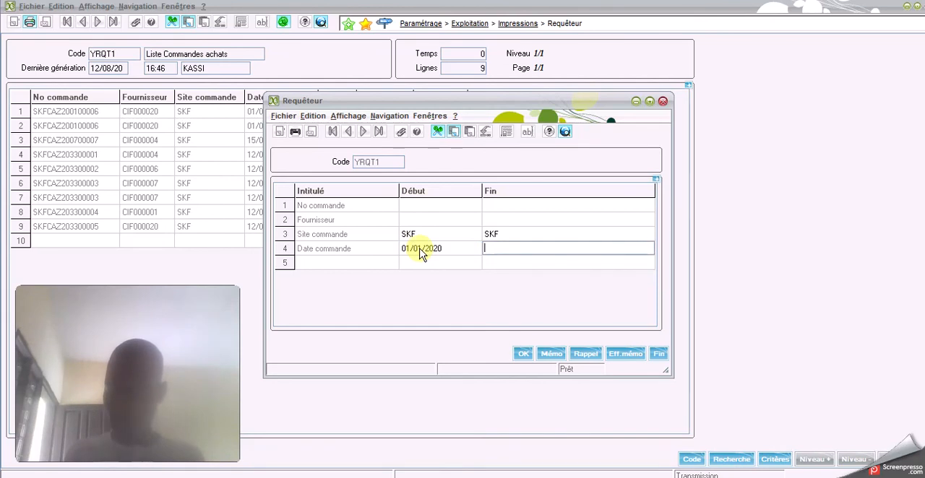
{"action": "type", "text": "250220"}
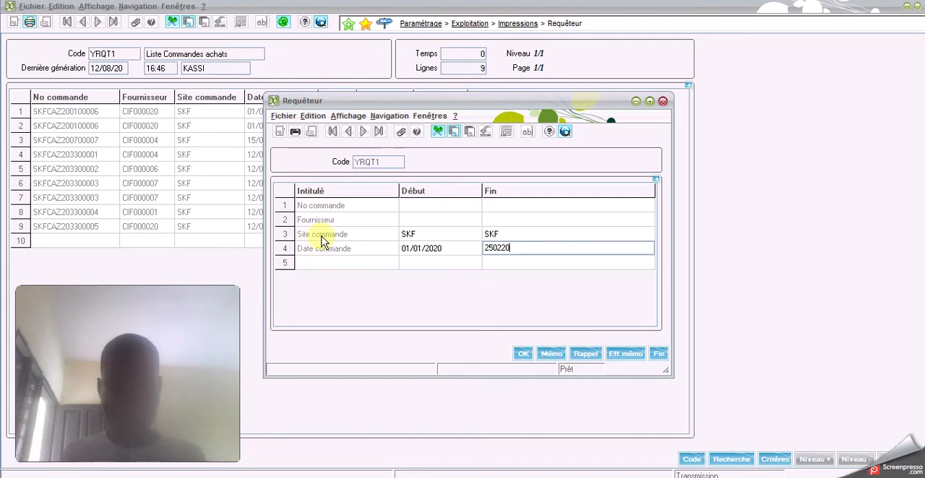
{"action": "left_click", "coordinate": [414, 235]}
{"action": "left_click", "coordinate": [372, 248]}
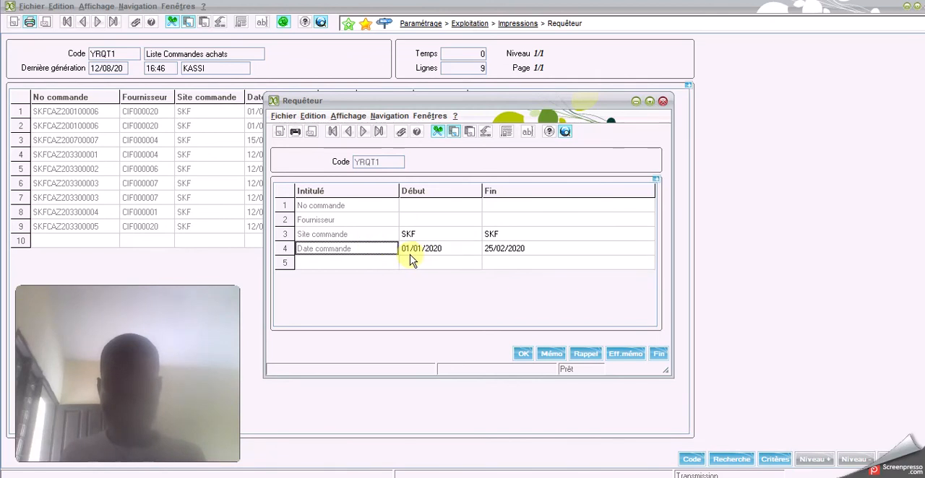
{"action": "left_click", "coordinate": [522, 354]}
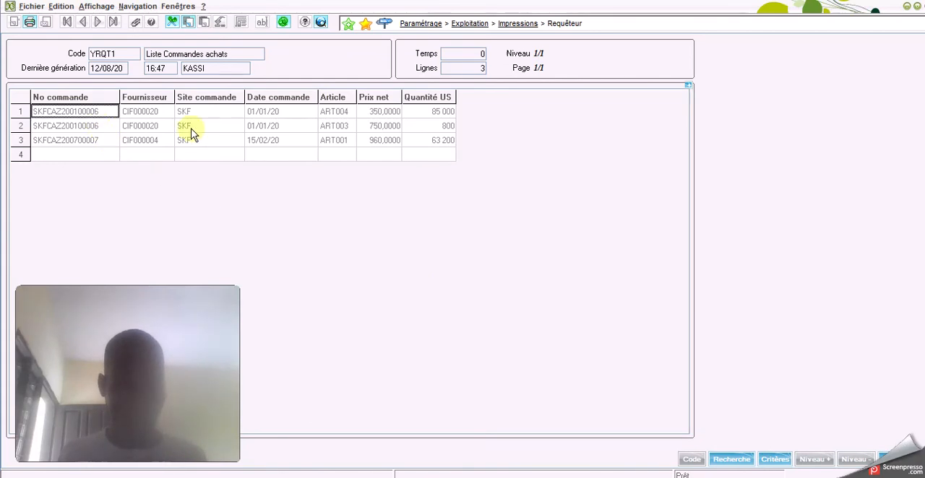
Check the Date commande values in the result against the date range in the query criteria, and review the Prix net column
{"action": "left_click", "coordinate": [283, 115]}
{"action": "left_click", "coordinate": [282, 125]}
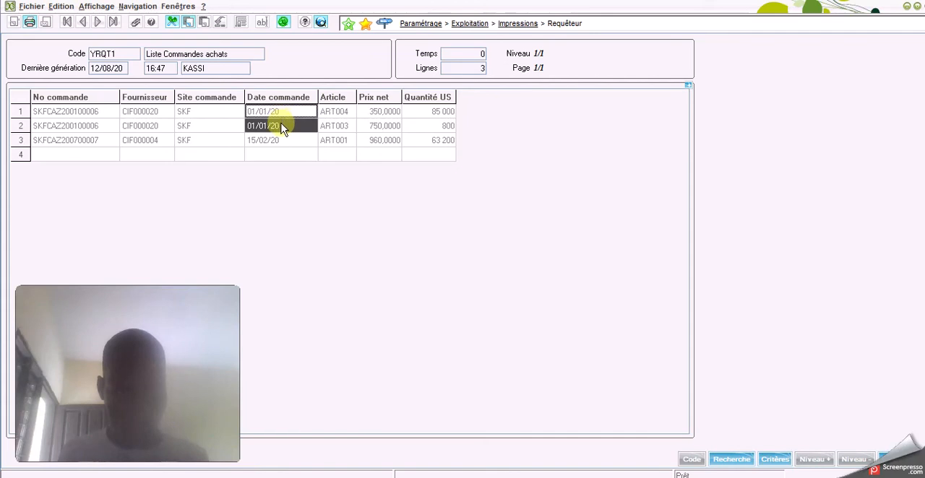
{"action": "left_click", "coordinate": [283, 140], "text": "shift"}
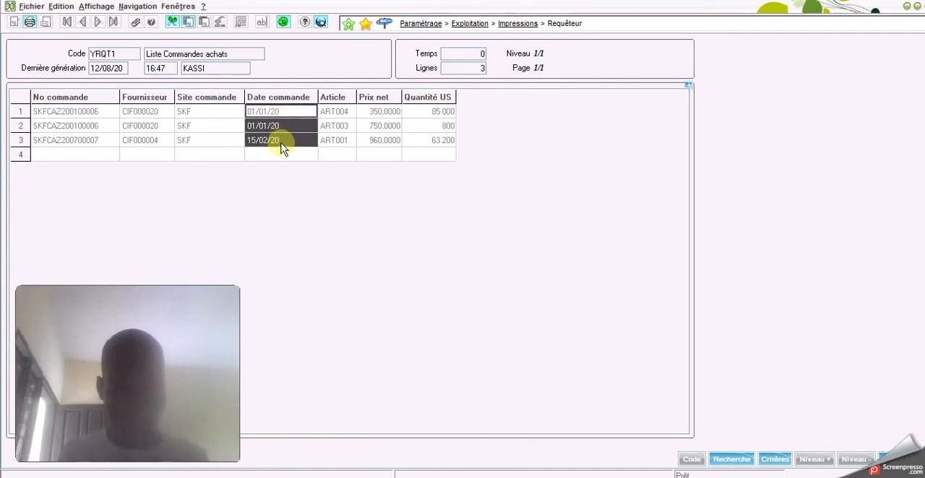
{"action": "left_click", "coordinate": [773, 462]}
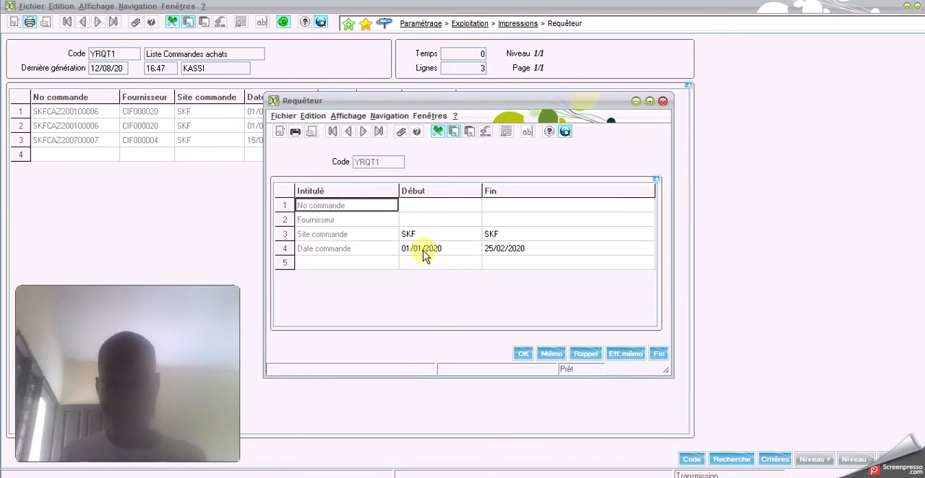
{"action": "left_click", "coordinate": [658, 354]}
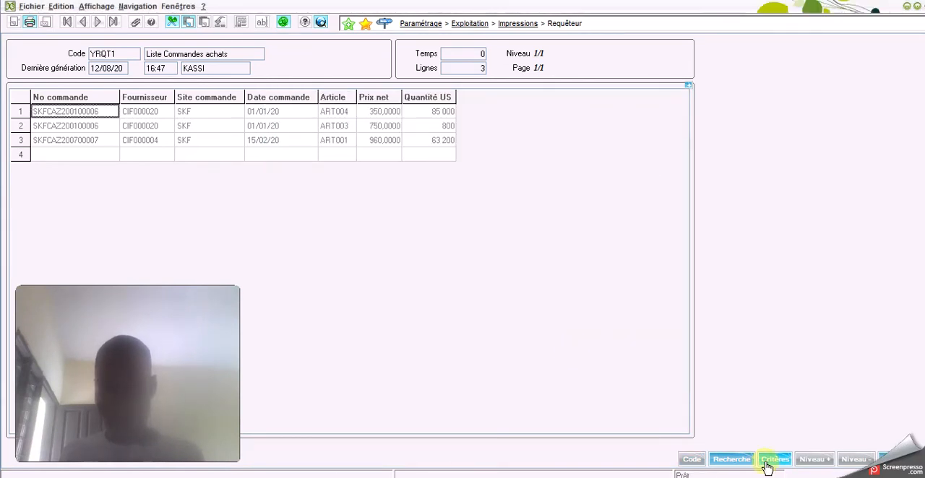
{"action": "left_click_drag", "start_coordinate": [382, 110], "coordinate": [355, 144]}
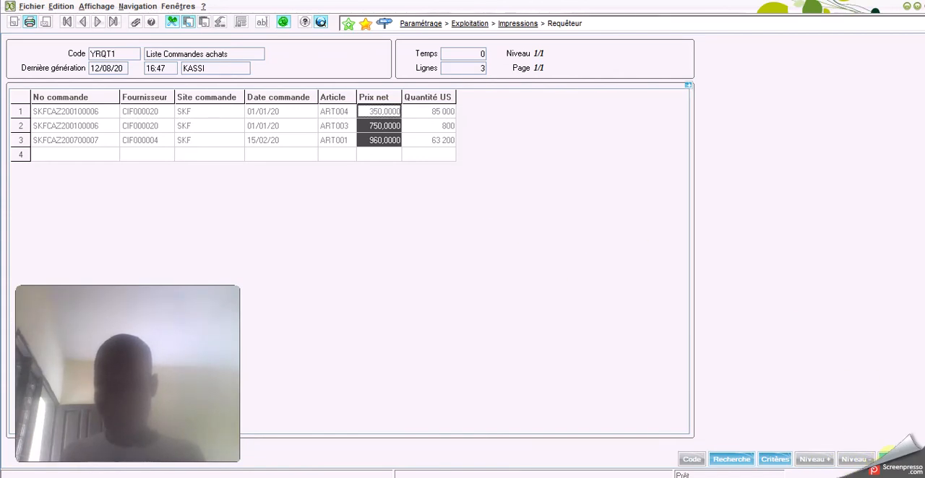
Export the query result to Excel with the Export au format CSV option and open the generated file
{"action": "left_click", "coordinate": [30, 7]}
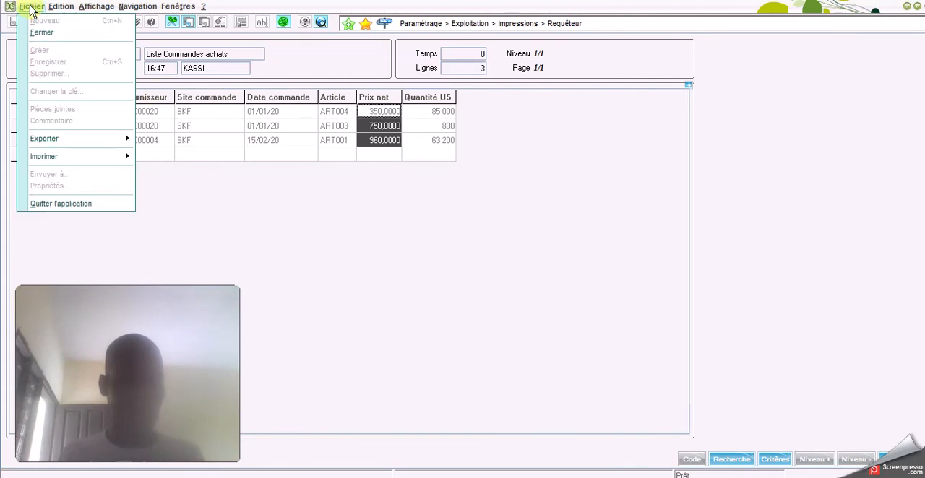
{"action": "mouse_move", "coordinate": [124, 146]}
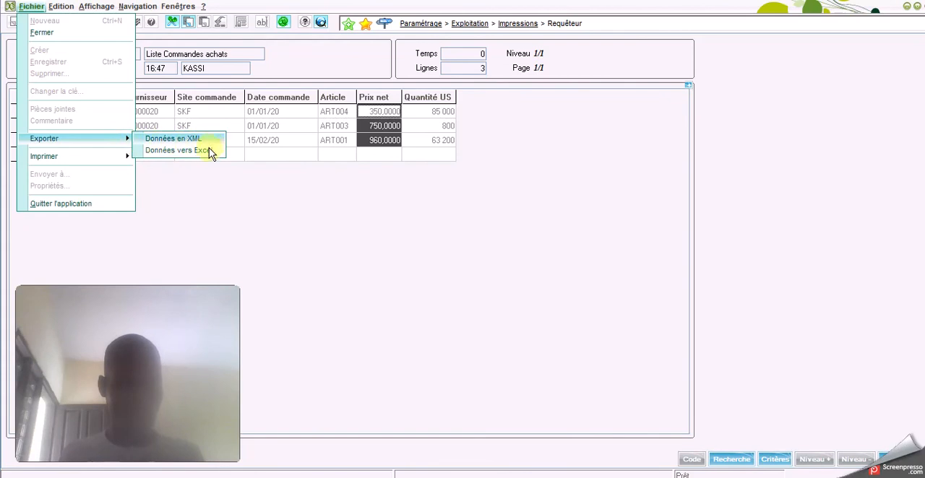
{"action": "left_click", "coordinate": [374, 246]}
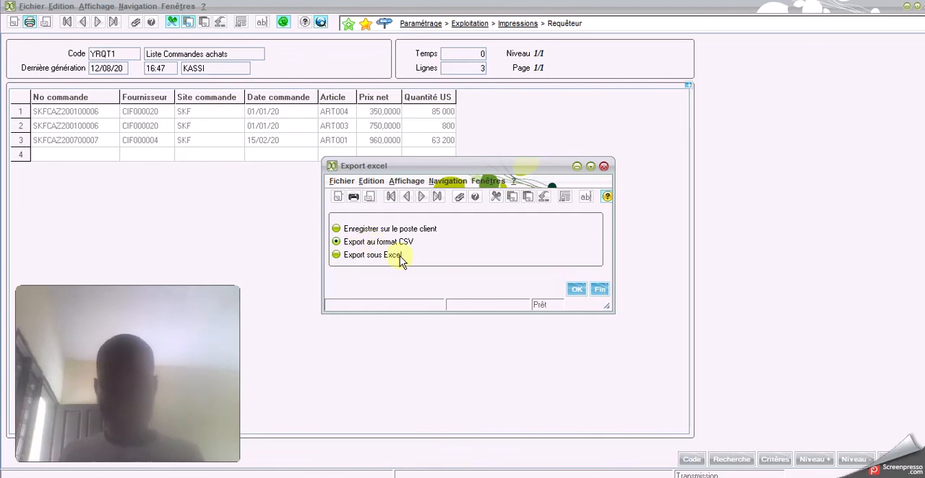
{"action": "left_click", "coordinate": [573, 290]}
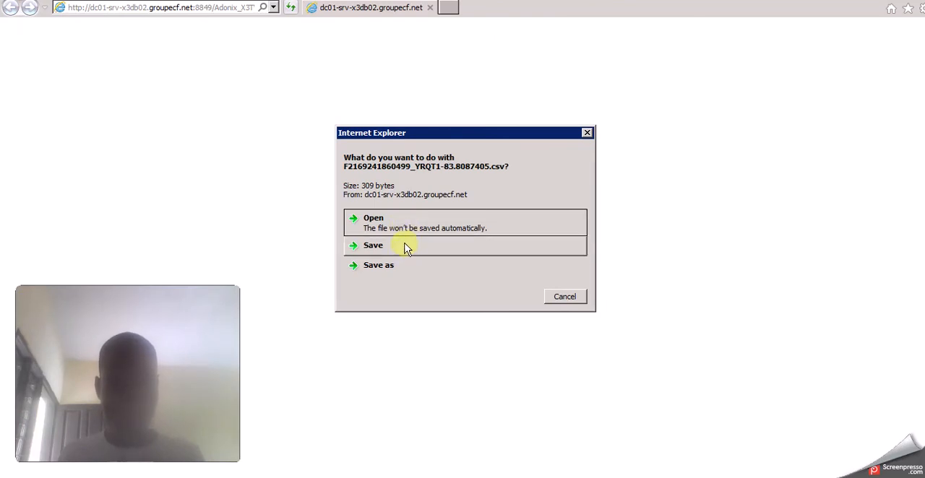
{"action": "left_click", "coordinate": [417, 226]}
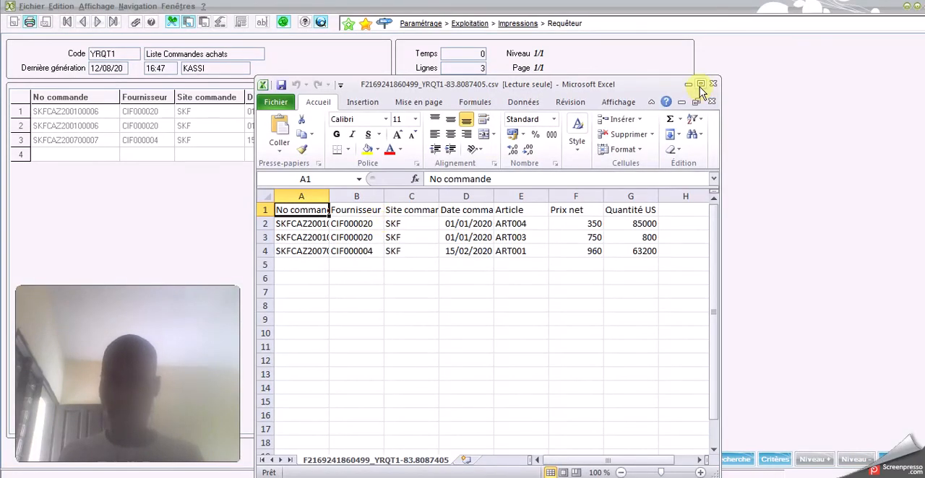
Maximize the exported workbook and autofit all columns so the headers and order numbers show in full
{"action": "left_click", "coordinate": [700, 85]}
{"action": "left_click", "coordinate": [452, 168]}
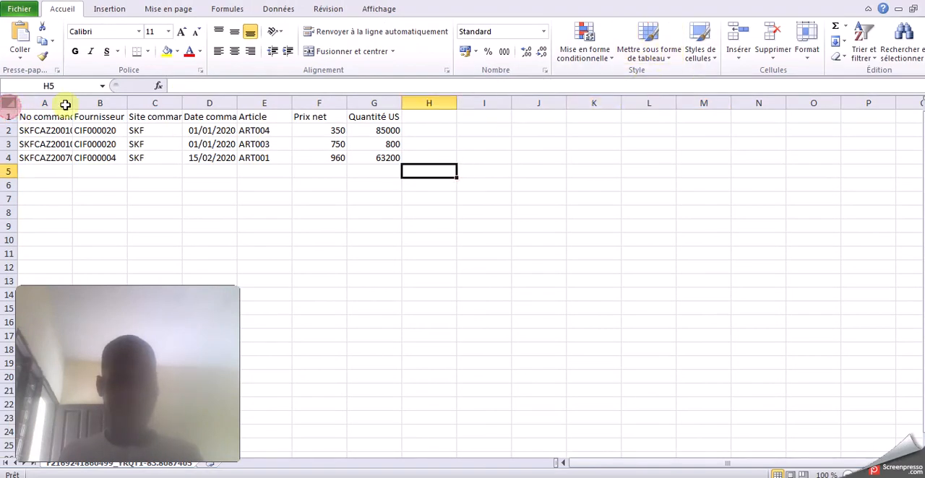
{"action": "left_click", "coordinate": [9, 103]}
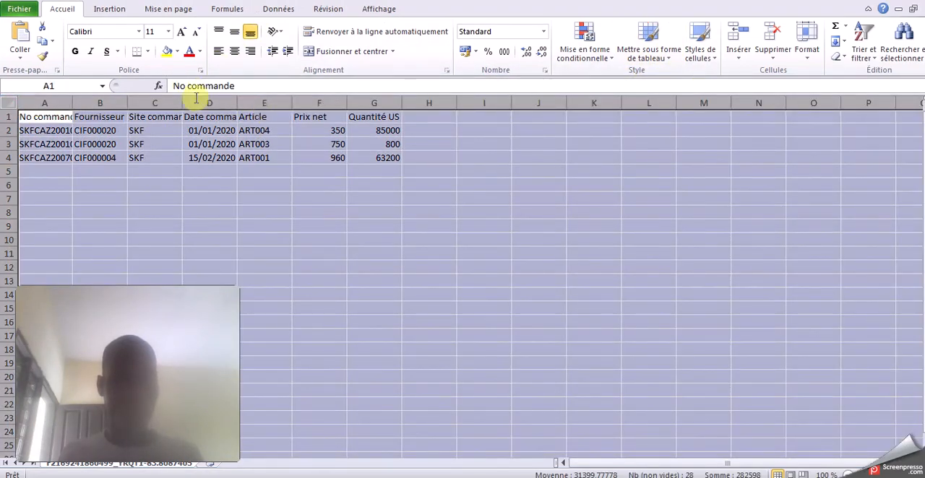
{"action": "double_click", "coordinate": [72, 103]}
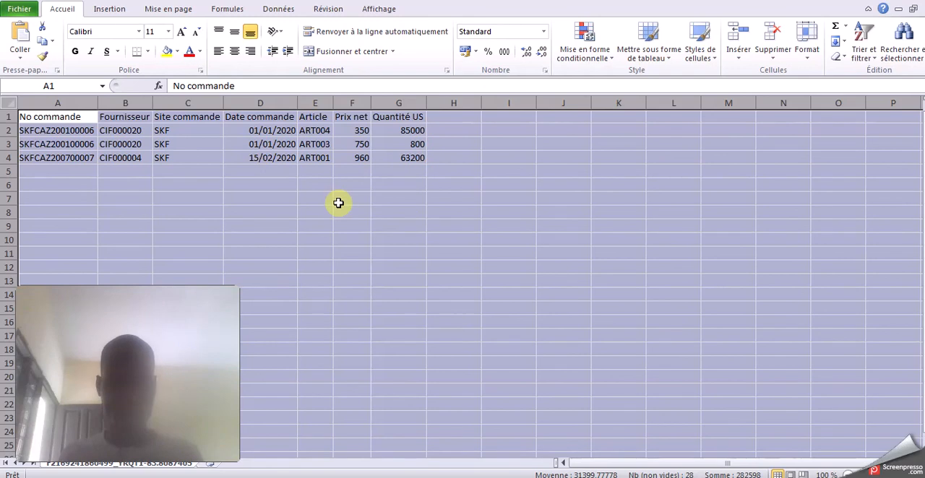
{"action": "left_click", "coordinate": [289, 171]}
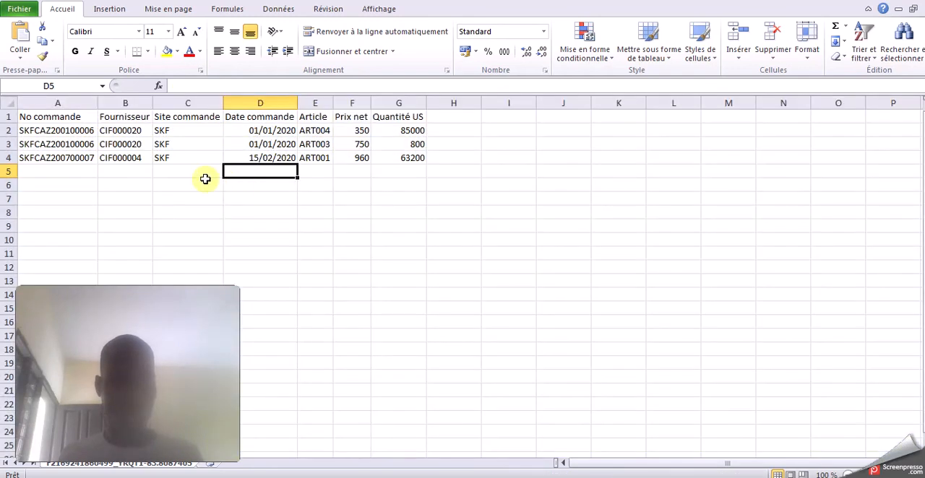
Review the exported order, supplier, site, date, article, net price and quantity data in the worksheet
{"action": "left_click", "coordinate": [179, 173]}
{"action": "left_click", "coordinate": [91, 144]}
{"action": "left_click", "coordinate": [205, 159]}
{"action": "left_click", "coordinate": [315, 167]}
{"action": "left_click", "coordinate": [381, 166]}
{"action": "left_click", "coordinate": [442, 161]}
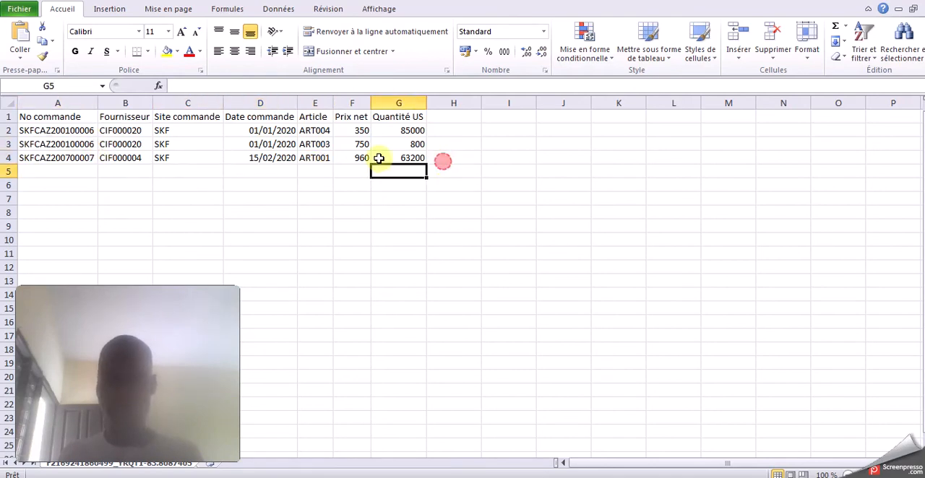
Close the exported CSV file without saving its changes and quit Excel
{"action": "left_click", "coordinate": [921, 7]}
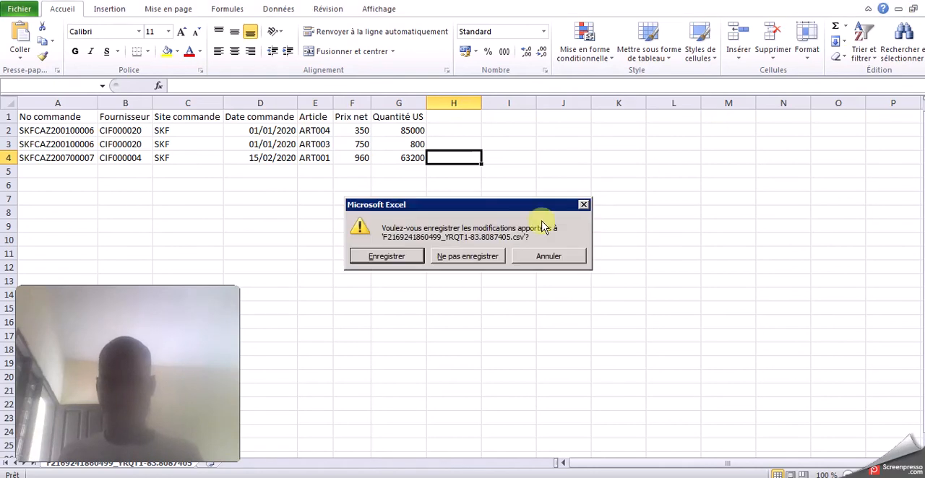
{"action": "left_click", "coordinate": [474, 258]}
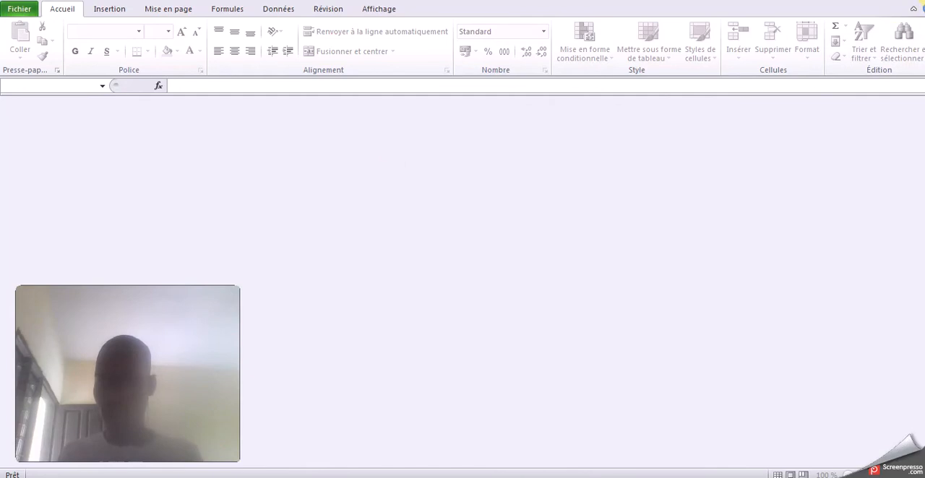
{"action": "left_click", "coordinate": [921, 1]}
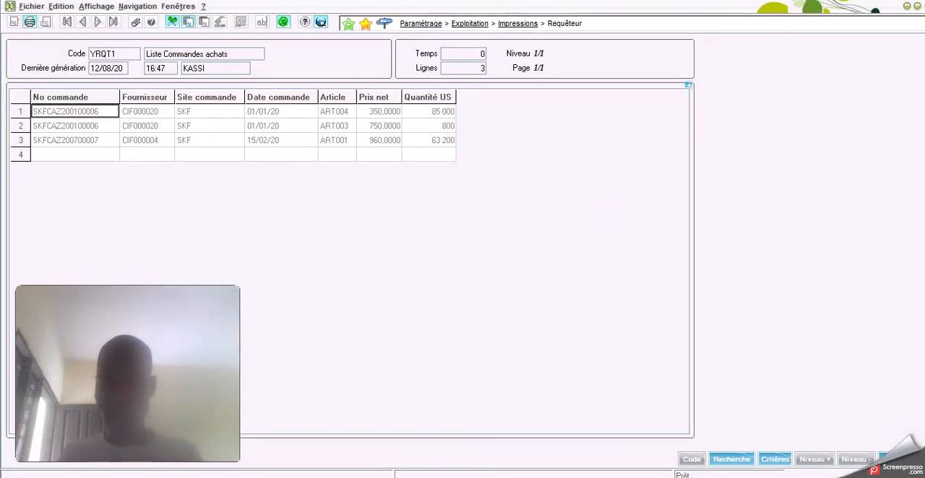
Exit the YRQT1 result and close the Requêteur function, returning to the Sage ERP X3 main menu
{"action": "left_click", "coordinate": [884, 459]}
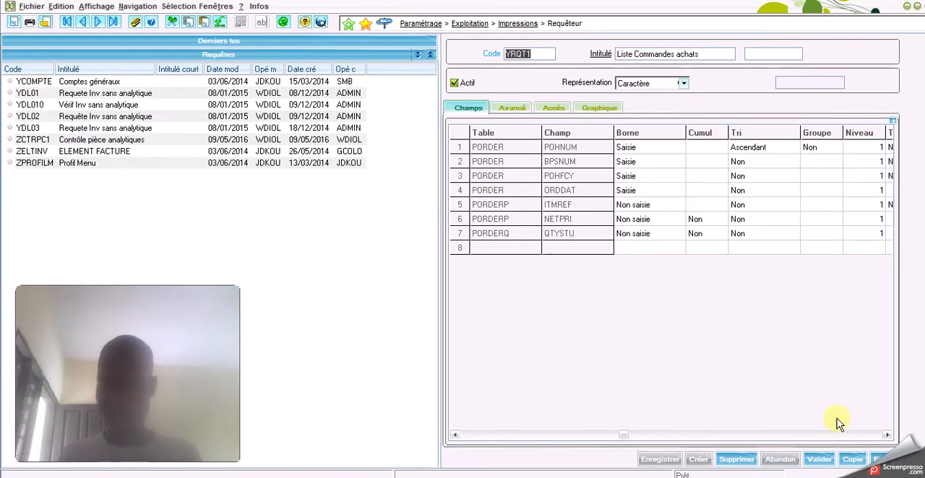
{"action": "left_click", "coordinate": [885, 459]}
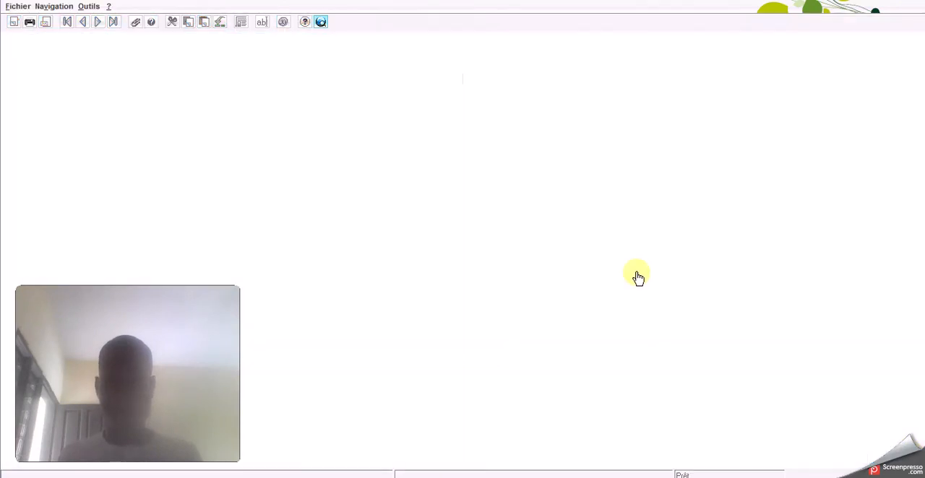
{"action": "left_click_drag", "start_coordinate": [154, 292], "coordinate": [665, 359]}
{"action": "left_click_drag", "start_coordinate": [854, 309], "coordinate": [836, 301]}
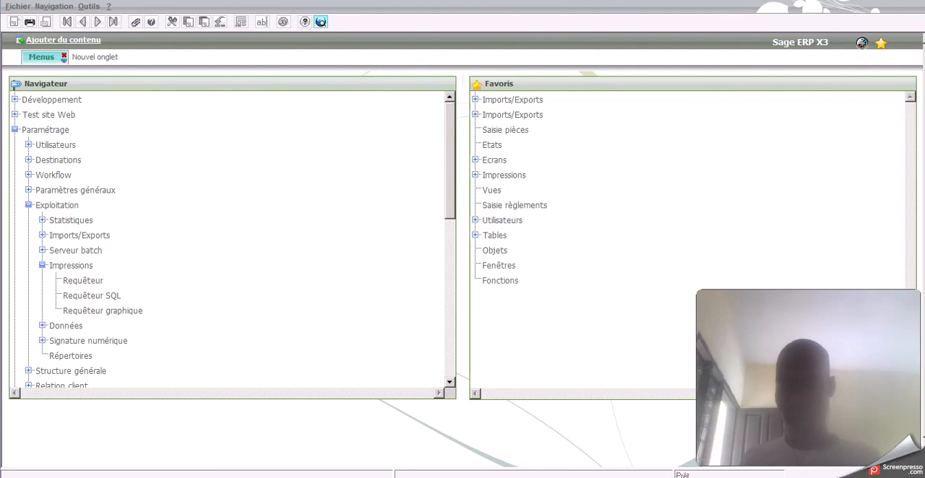
{"action": "left_click", "coordinate": [779, 477]}
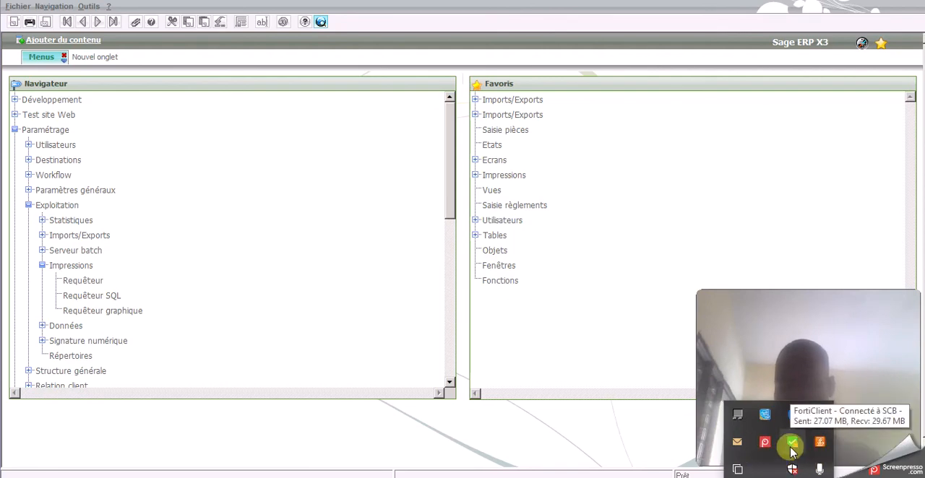
{"action": "right_click", "coordinate": [766, 443]}
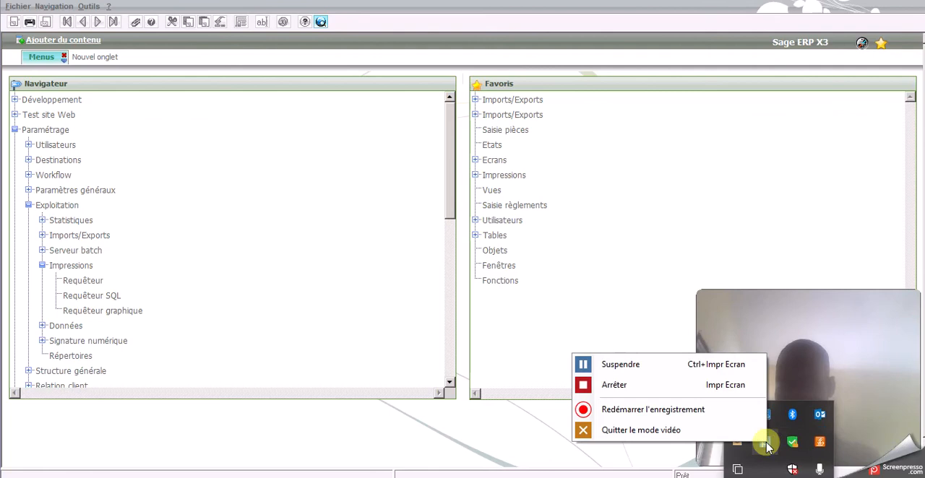
{"action": "left_click", "coordinate": [653, 385]}
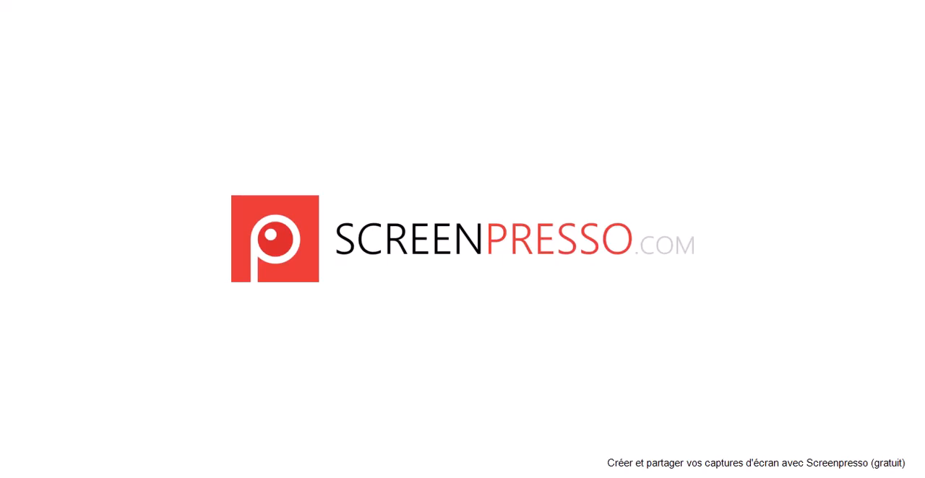